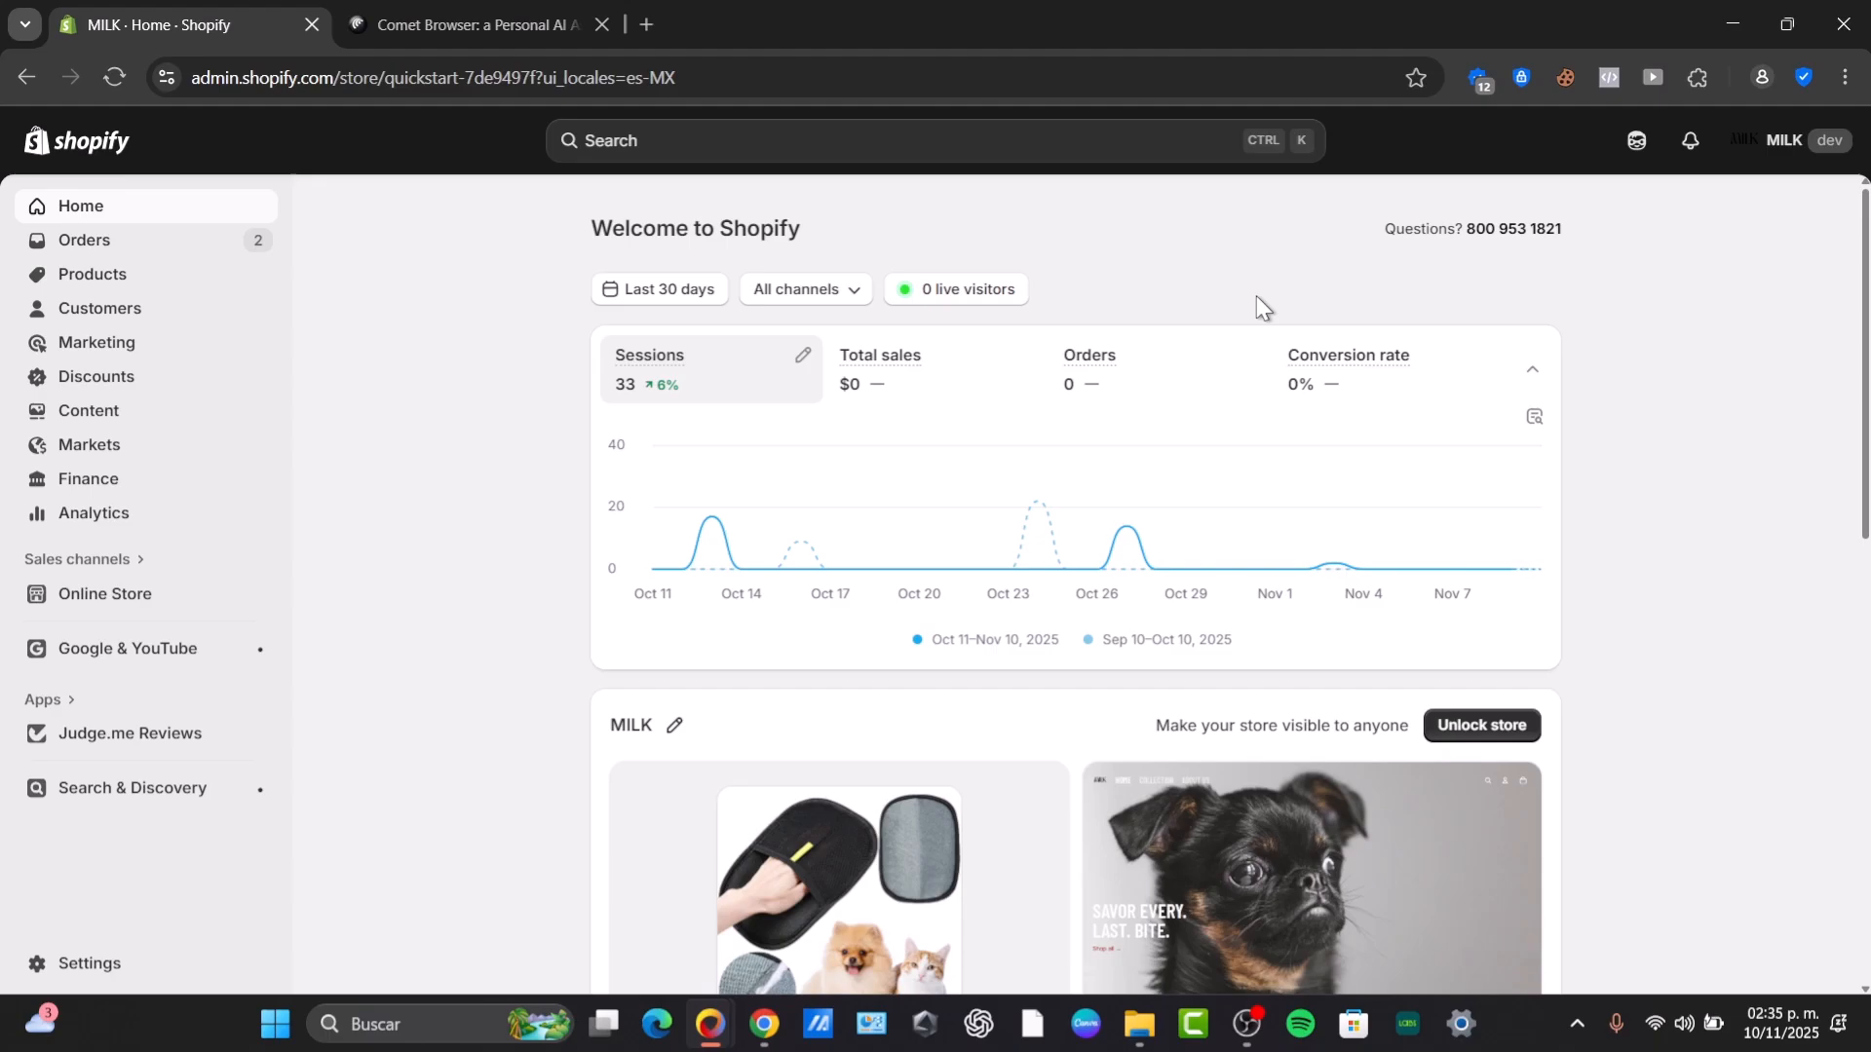
Open the store's Payments settings.
mouse_move(1397, 363)
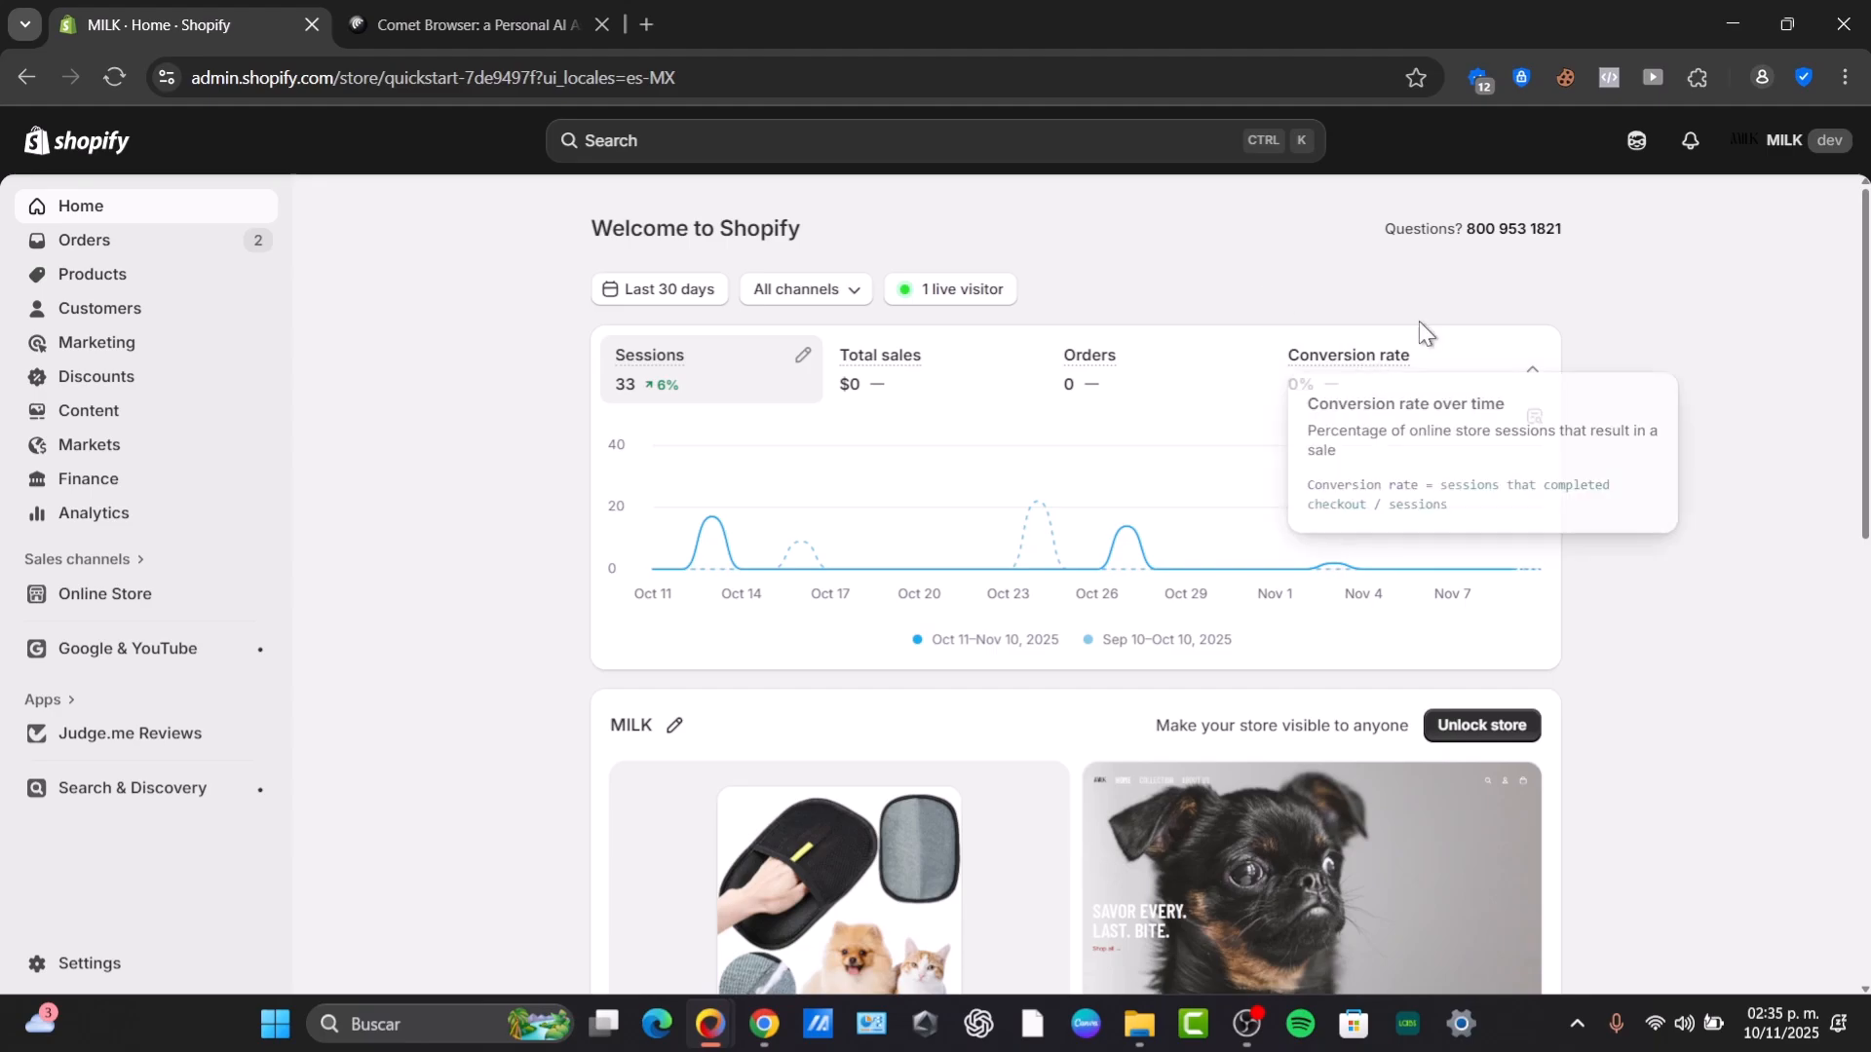
click(83, 967)
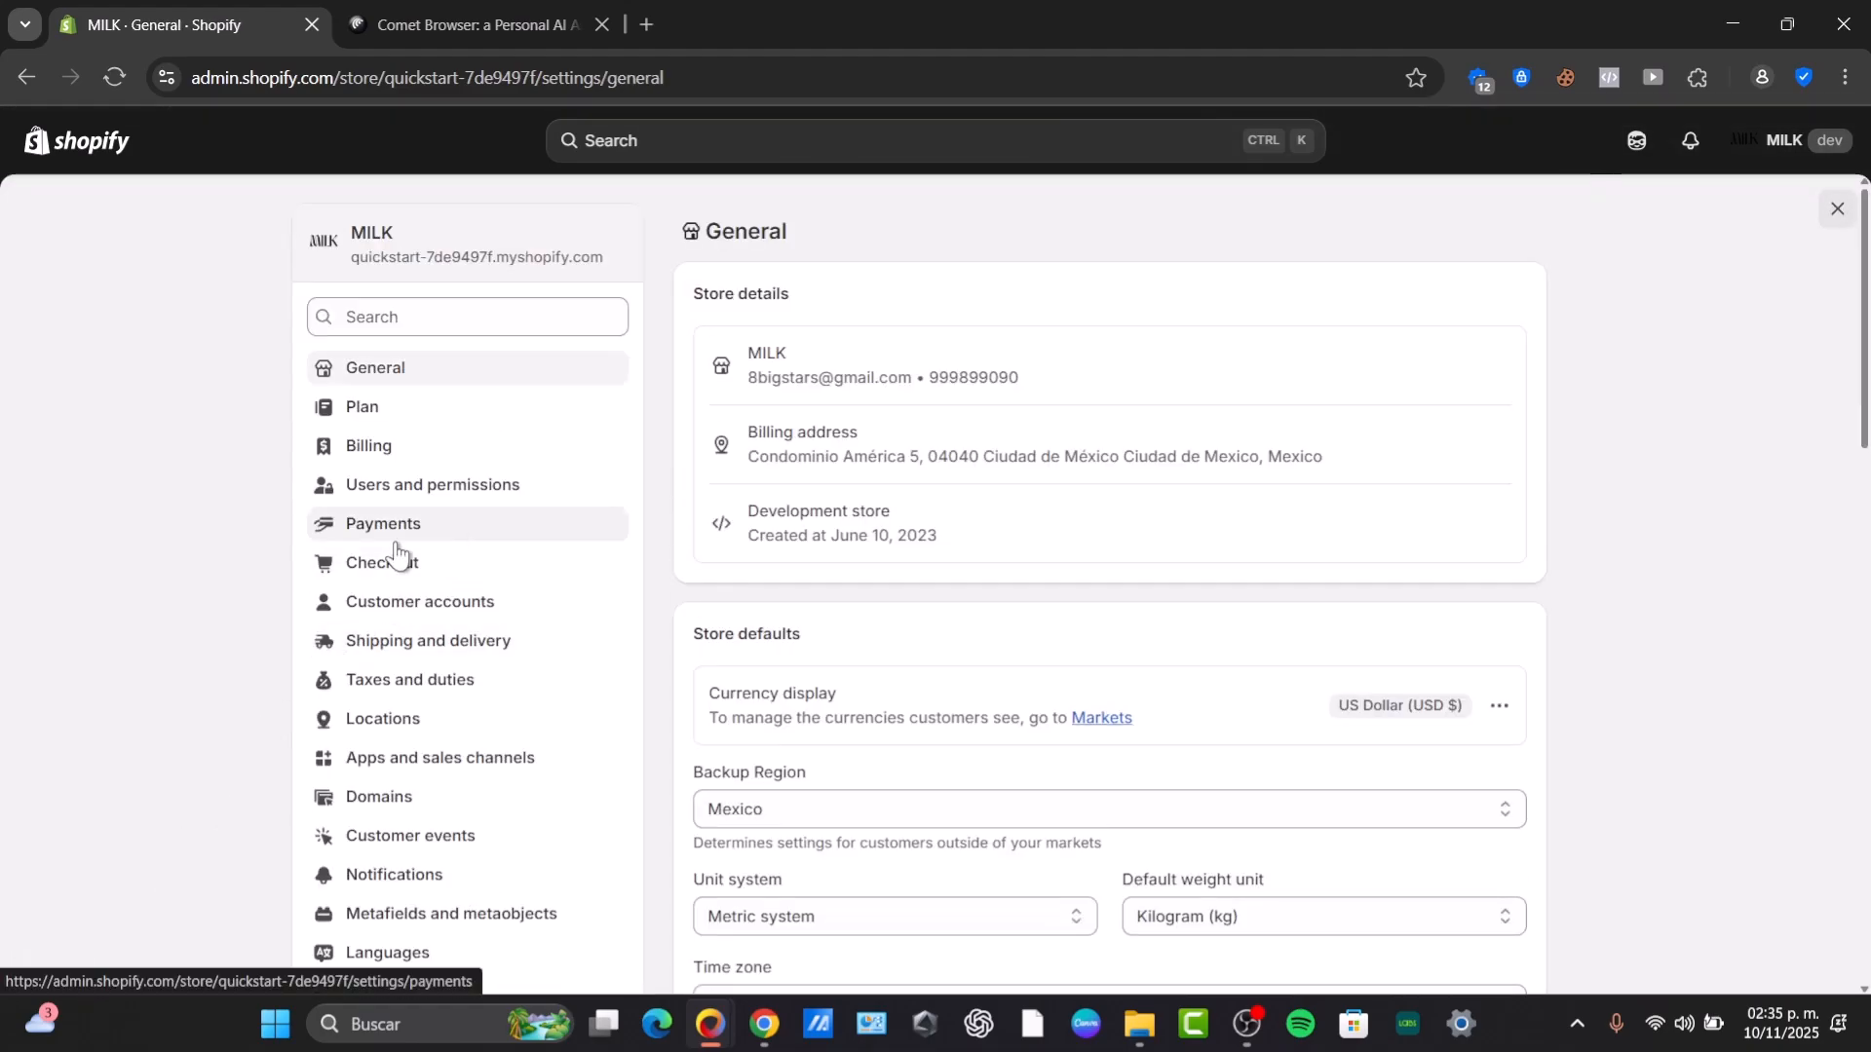
click(434, 532)
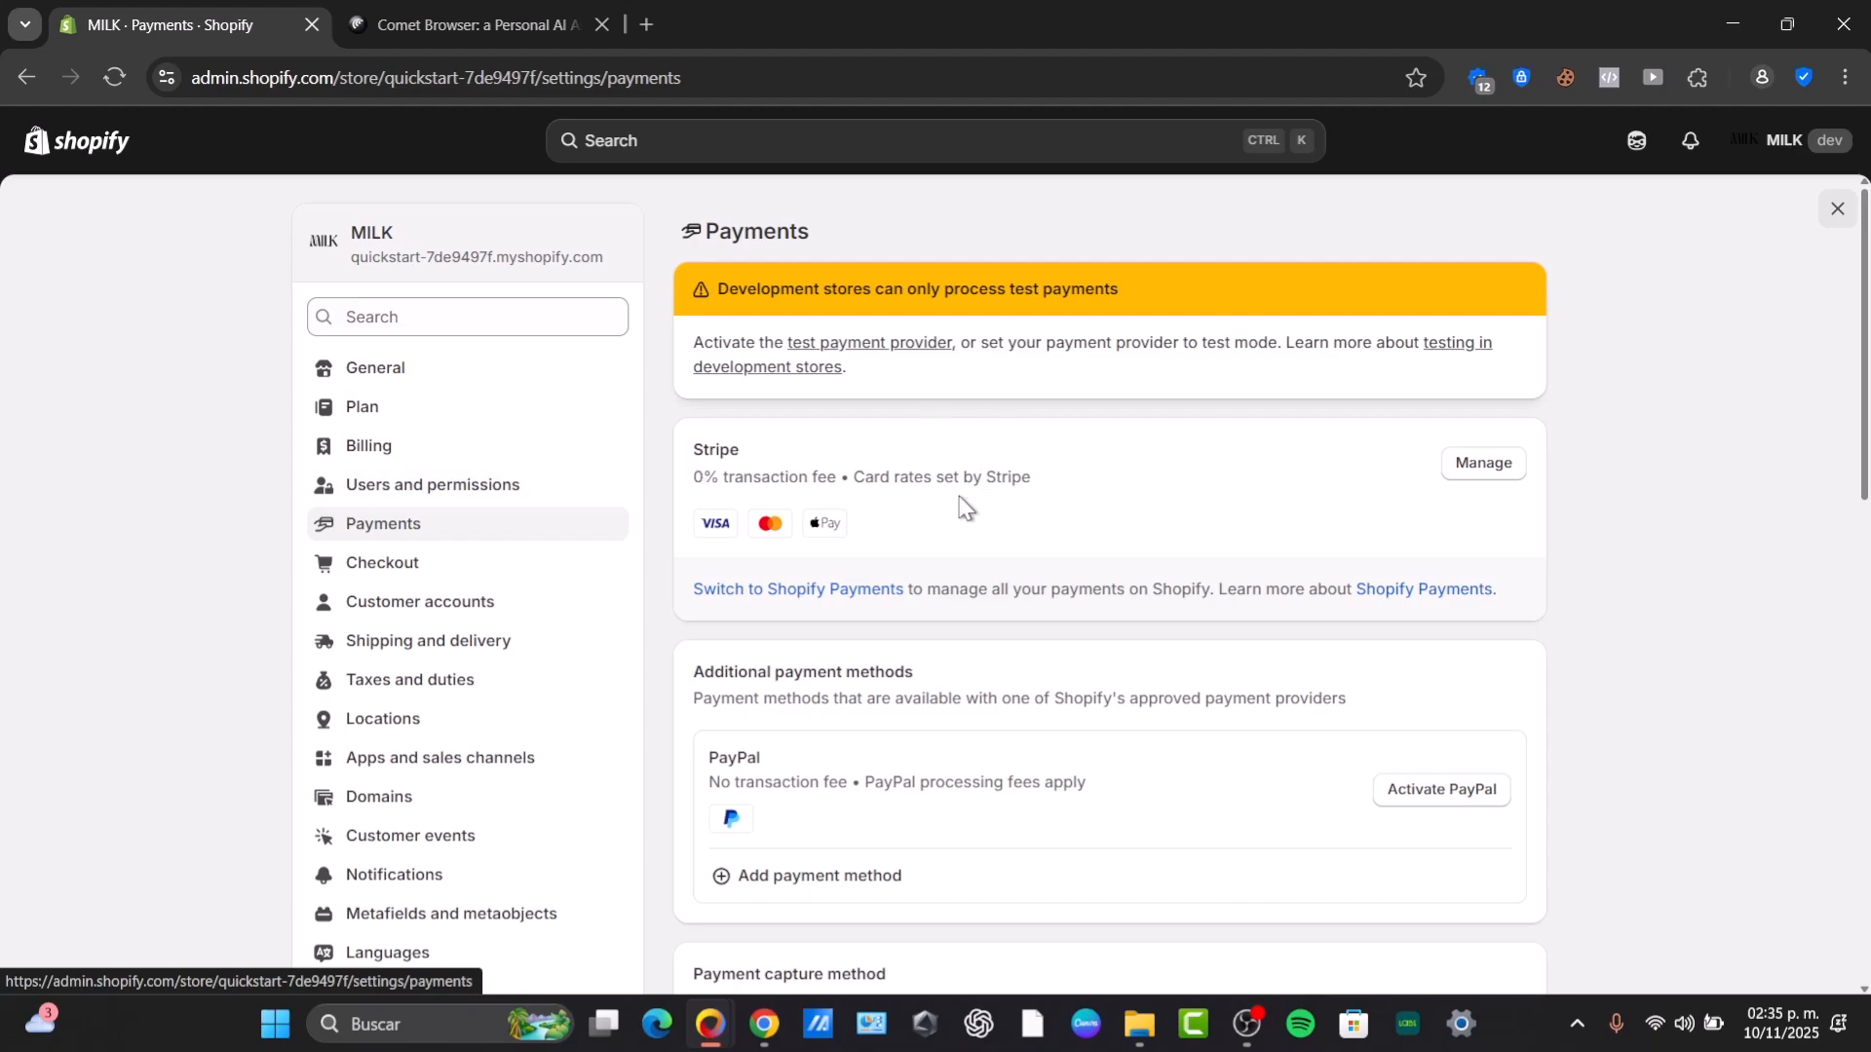
scroll(963, 507, down, 3)
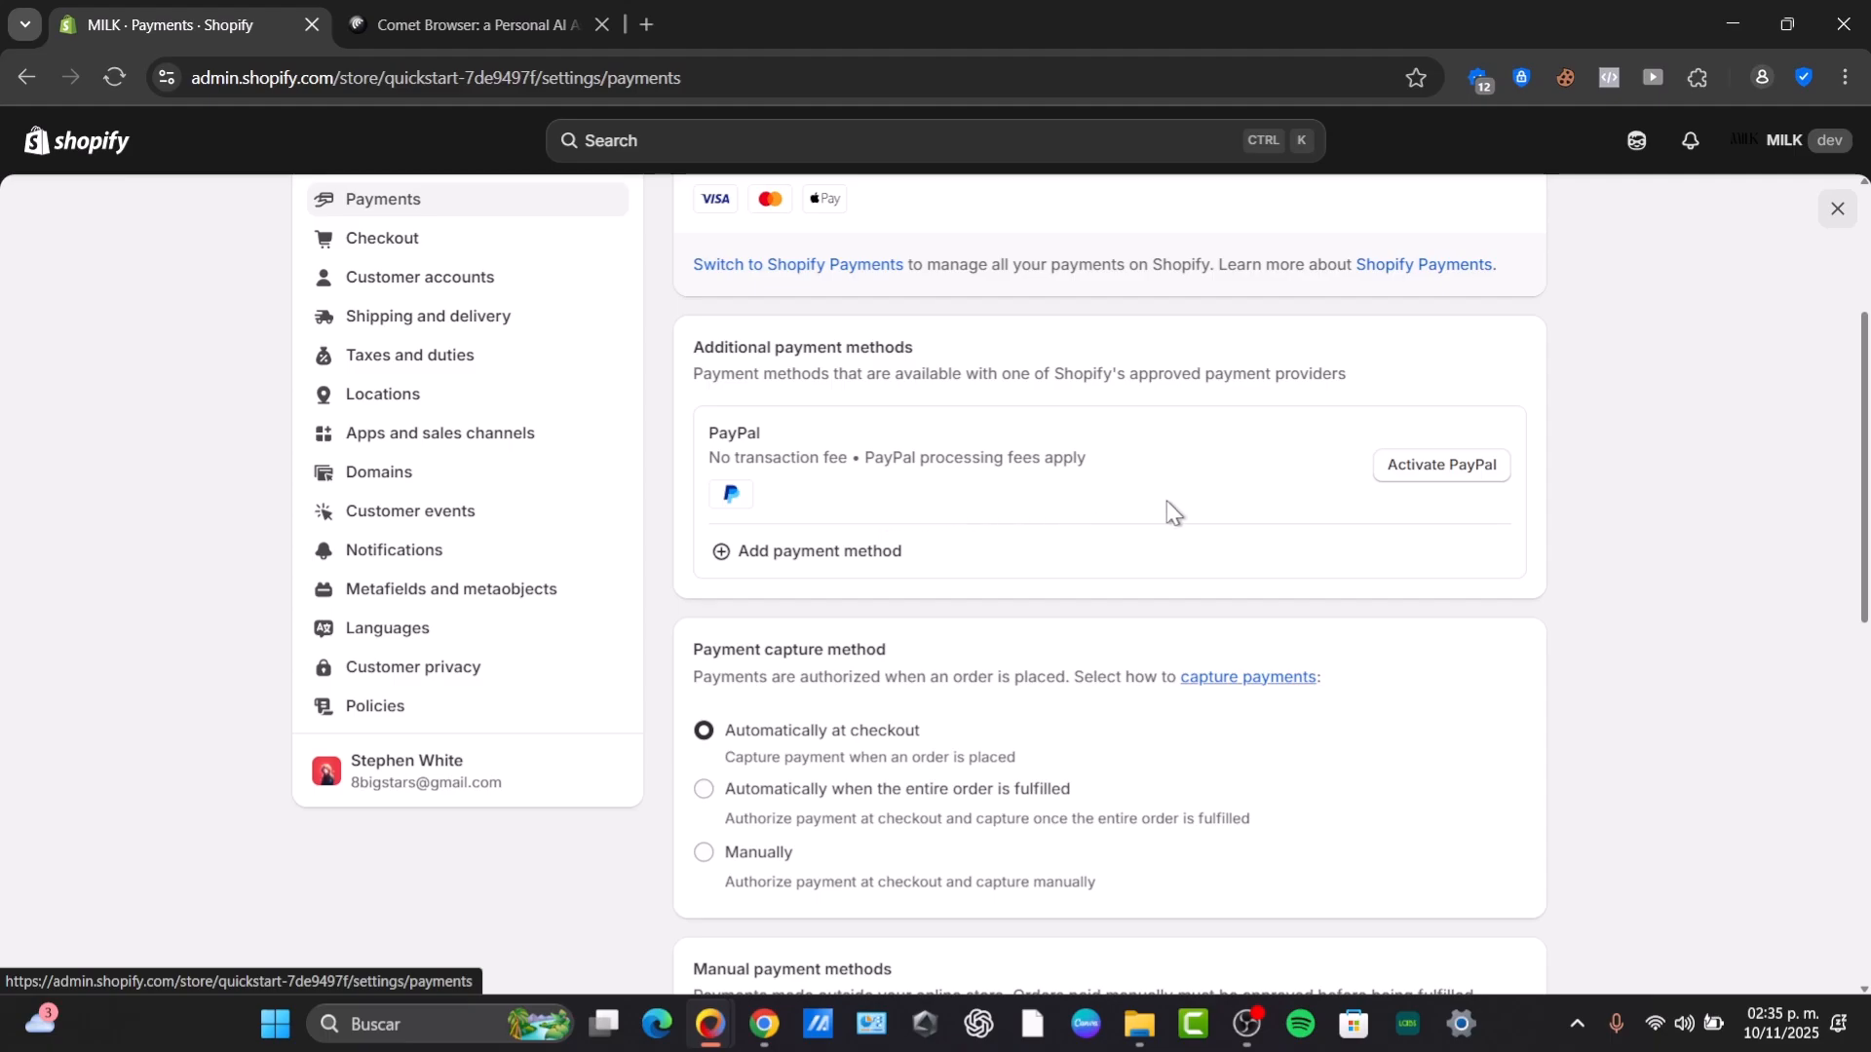
Start activating PayPal Express Checkout as an additional payment method.
click(1473, 469)
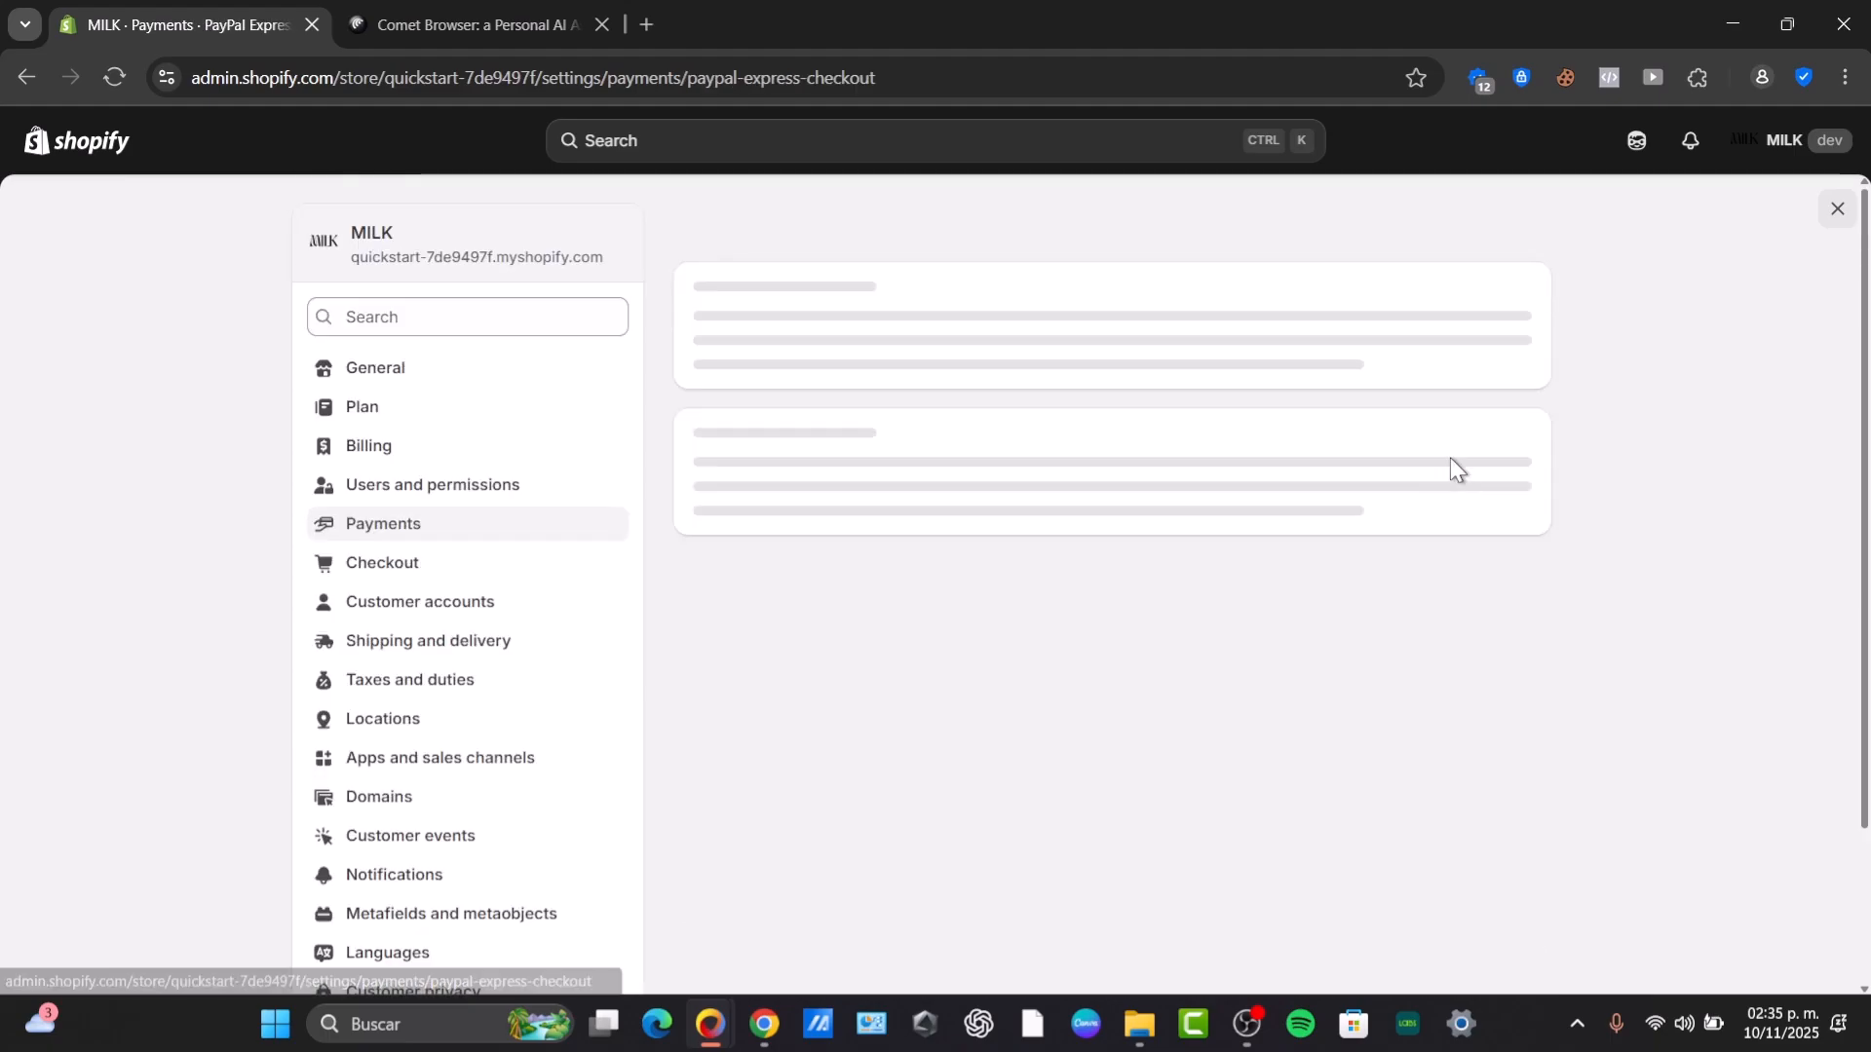
drag(692, 294, 1219, 337)
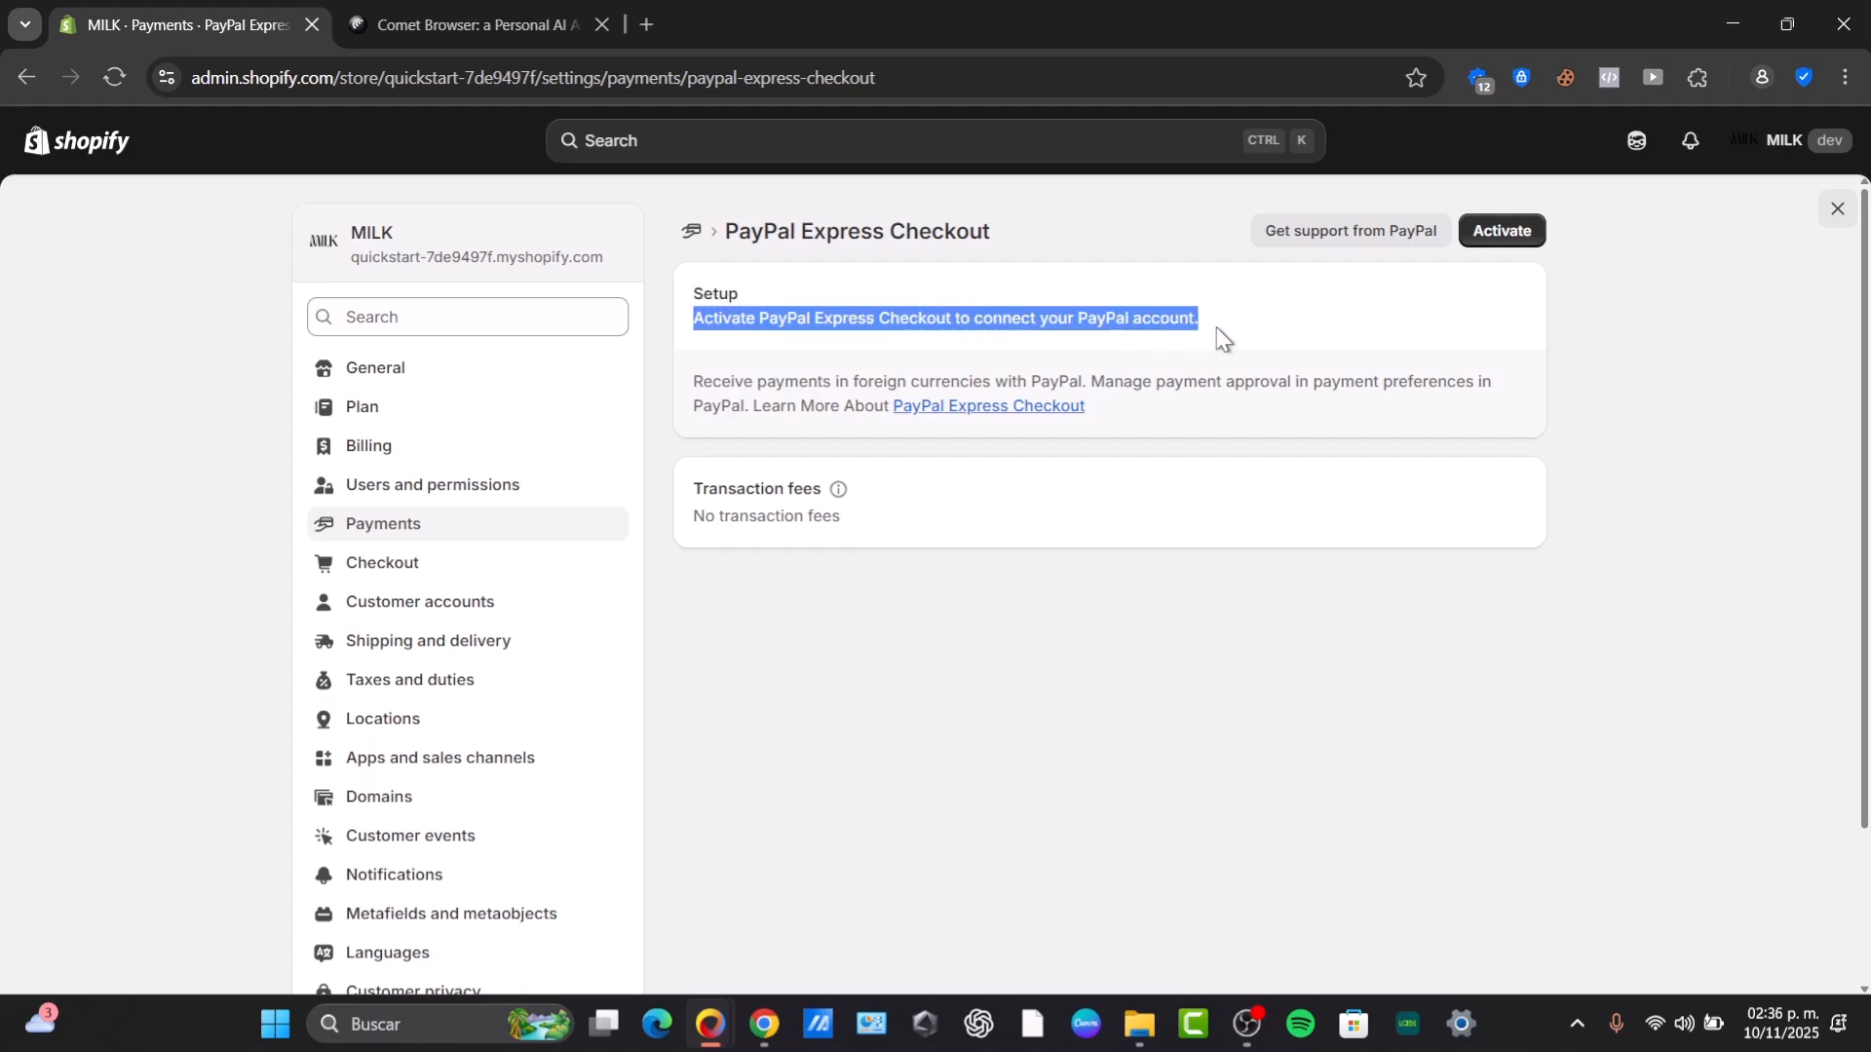
click(1501, 233)
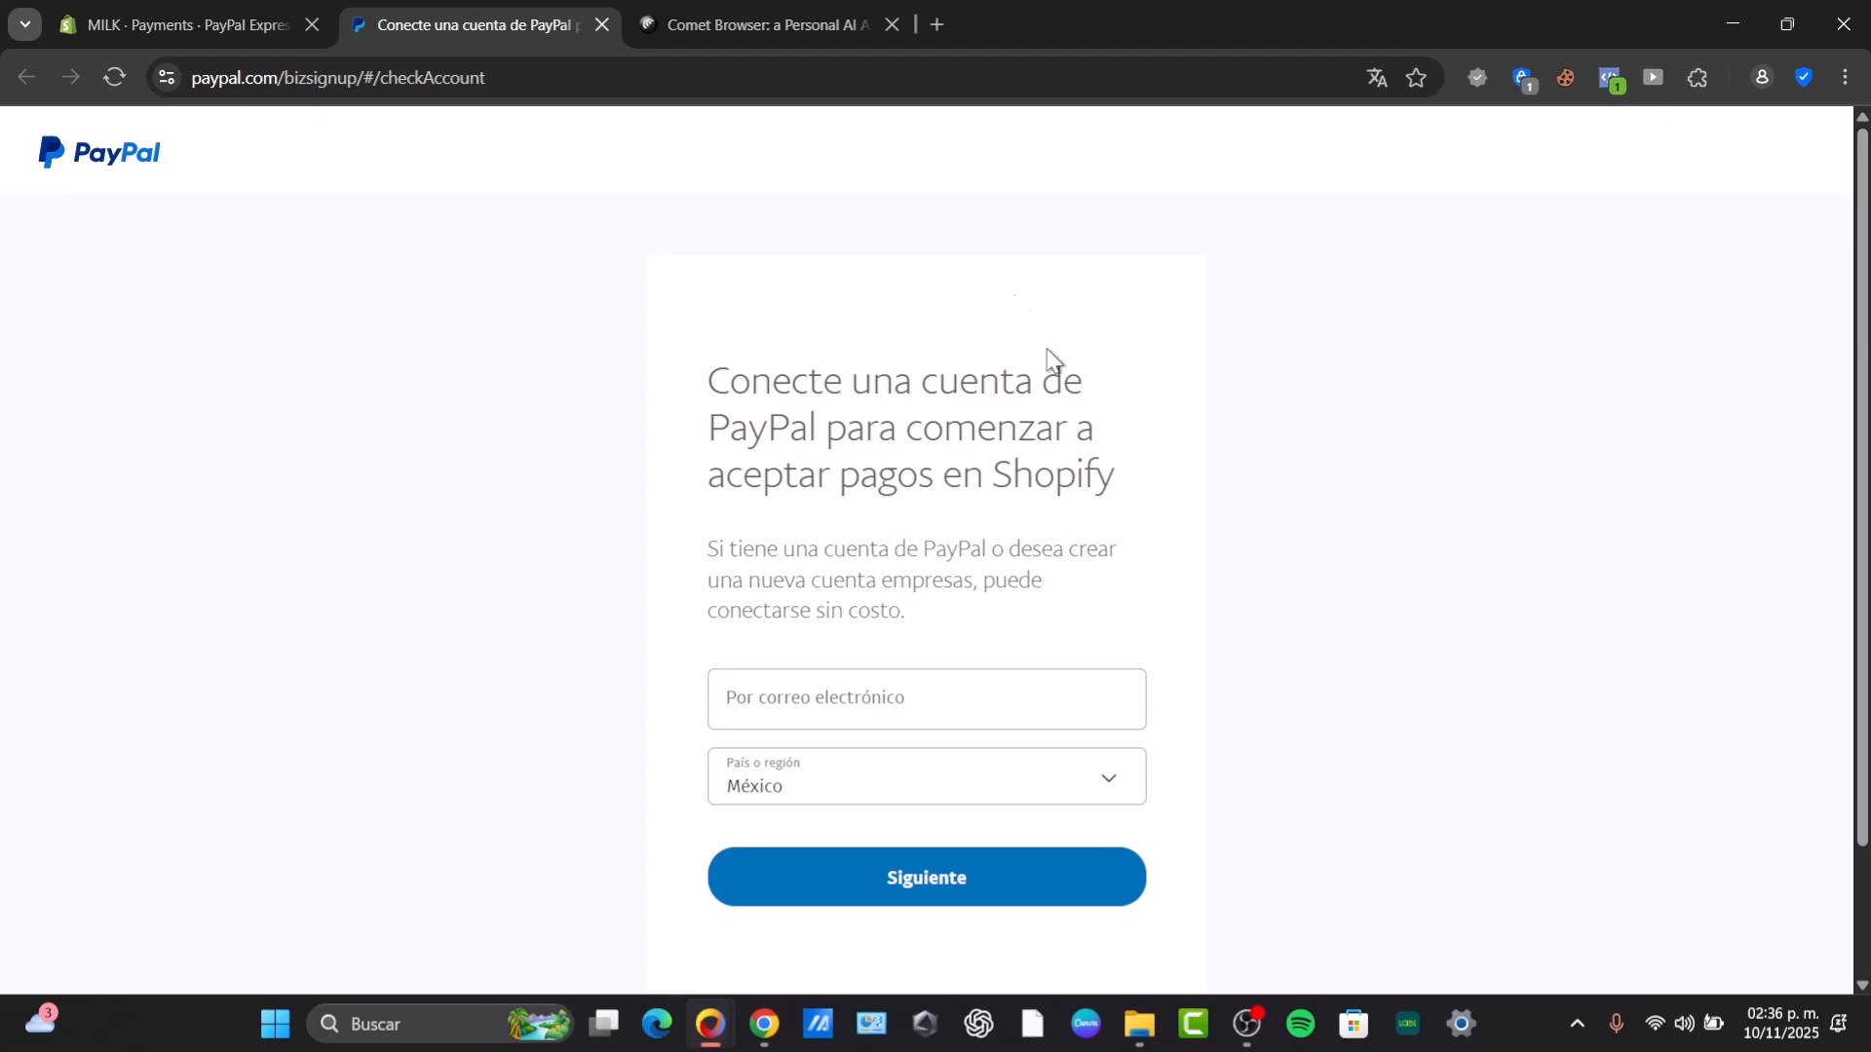
click(276, 14)
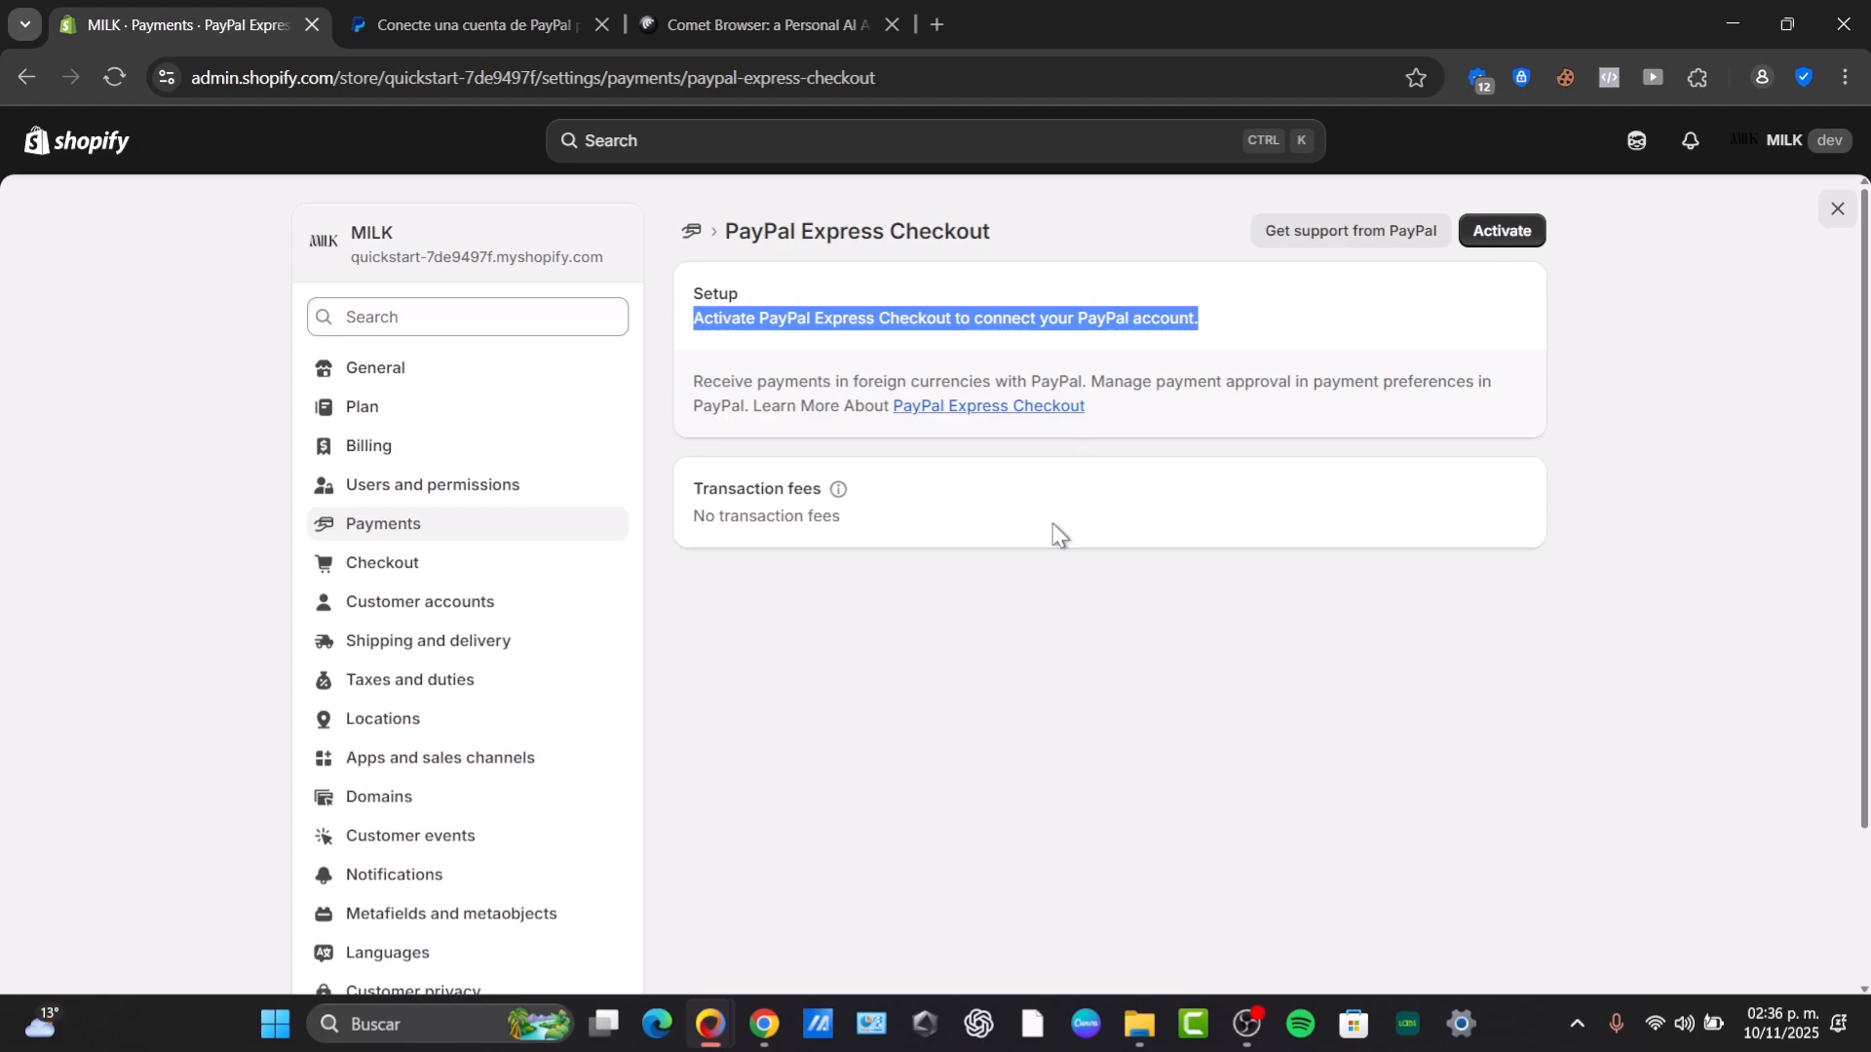
click(1230, 387)
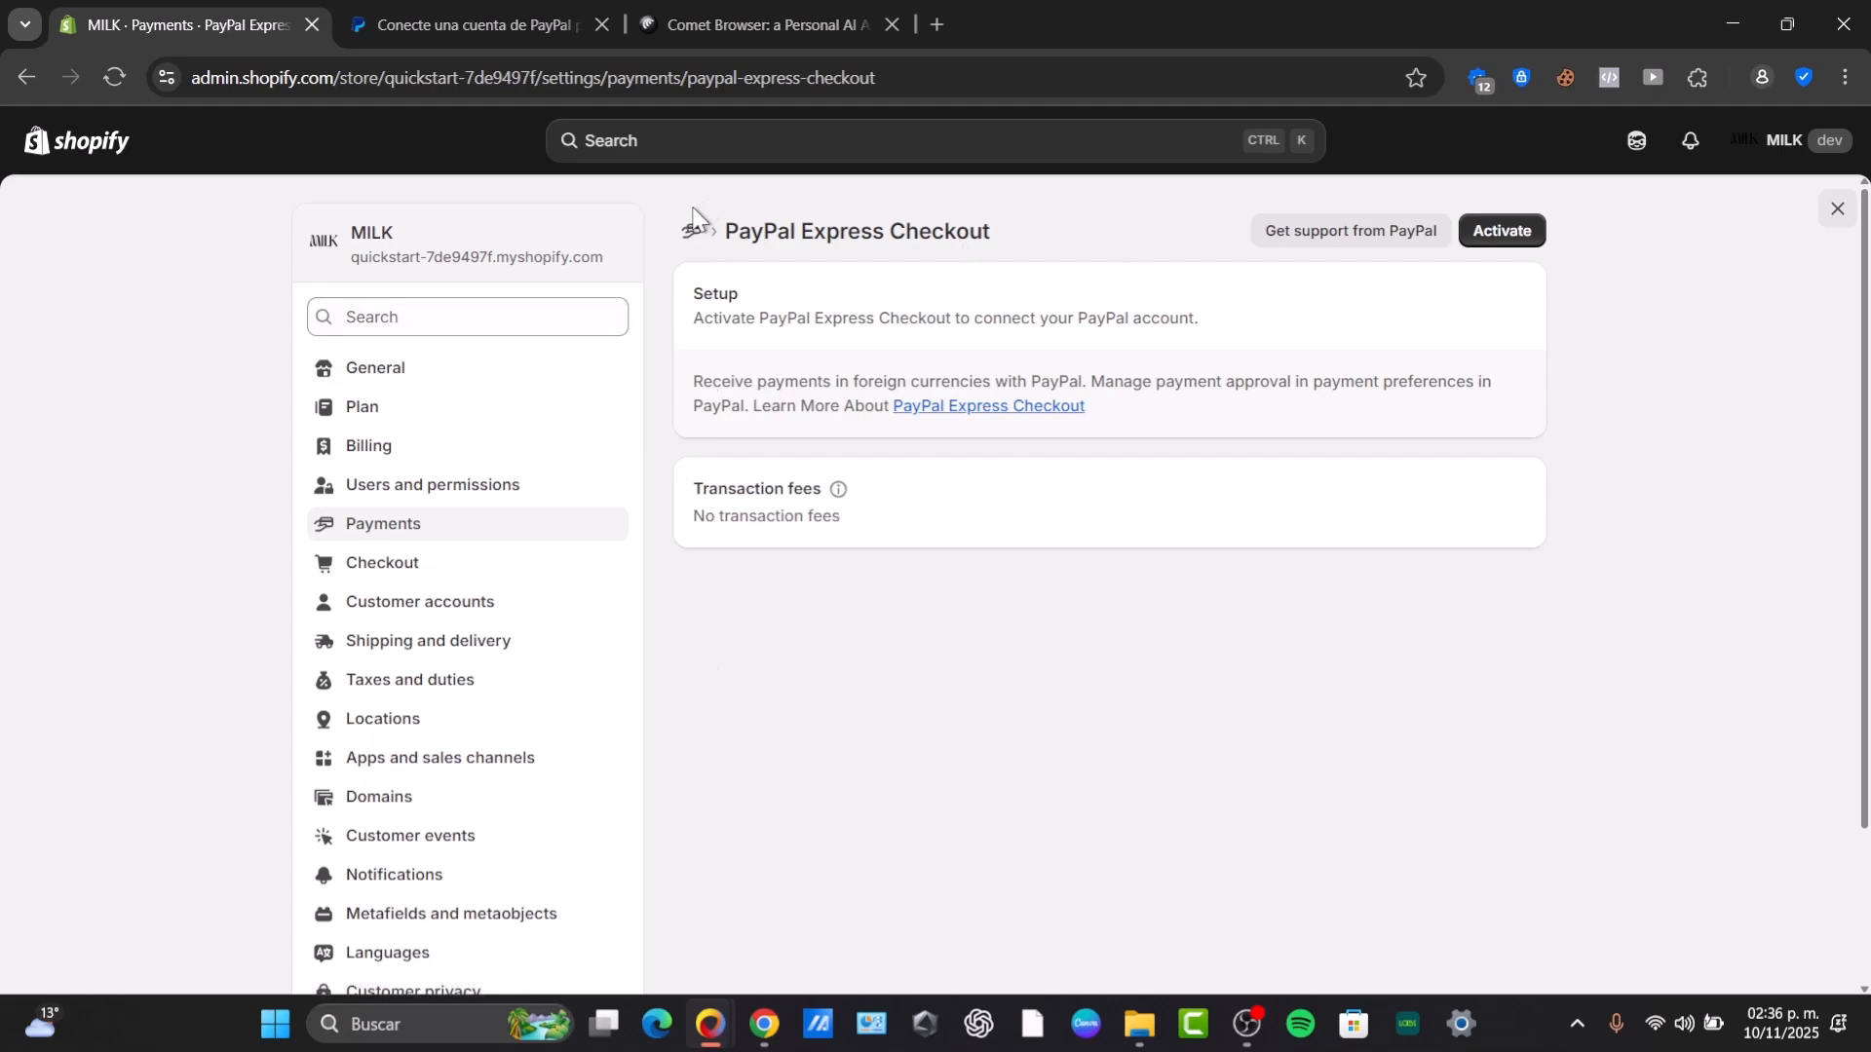
click(734, 14)
click(522, 15)
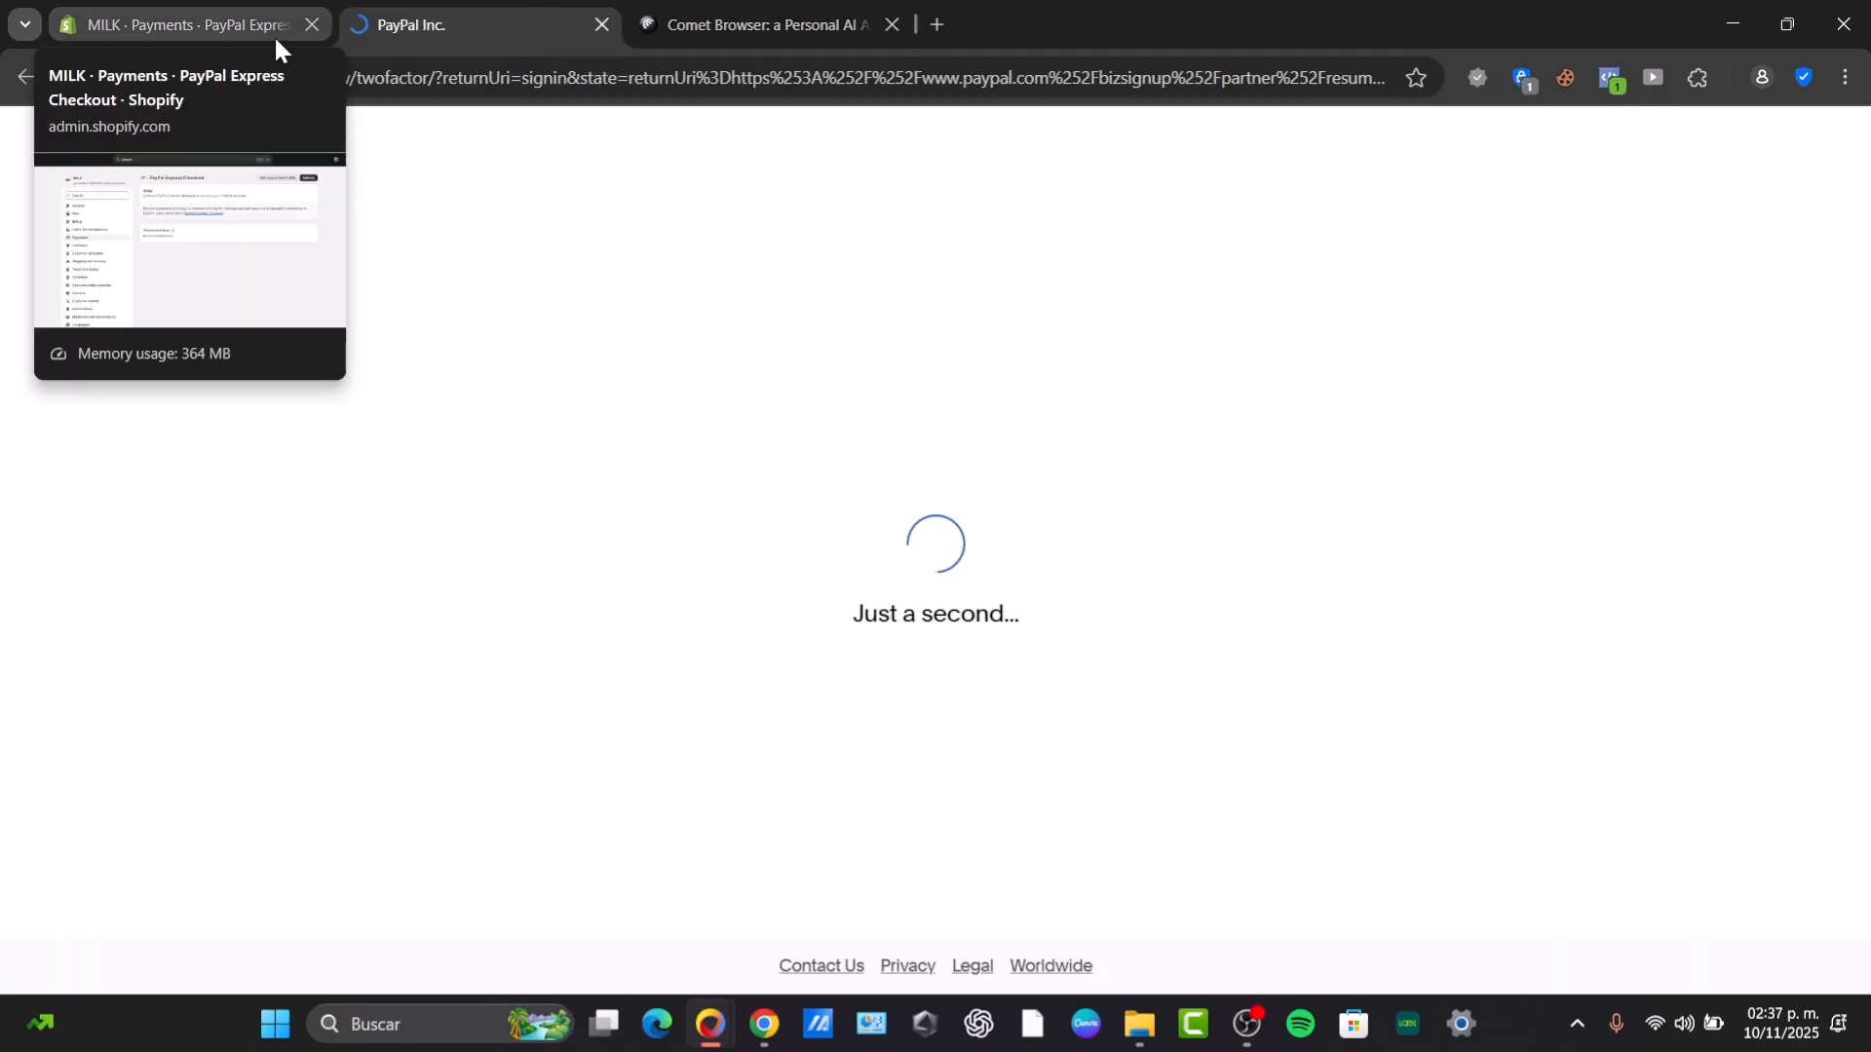
click(167, 11)
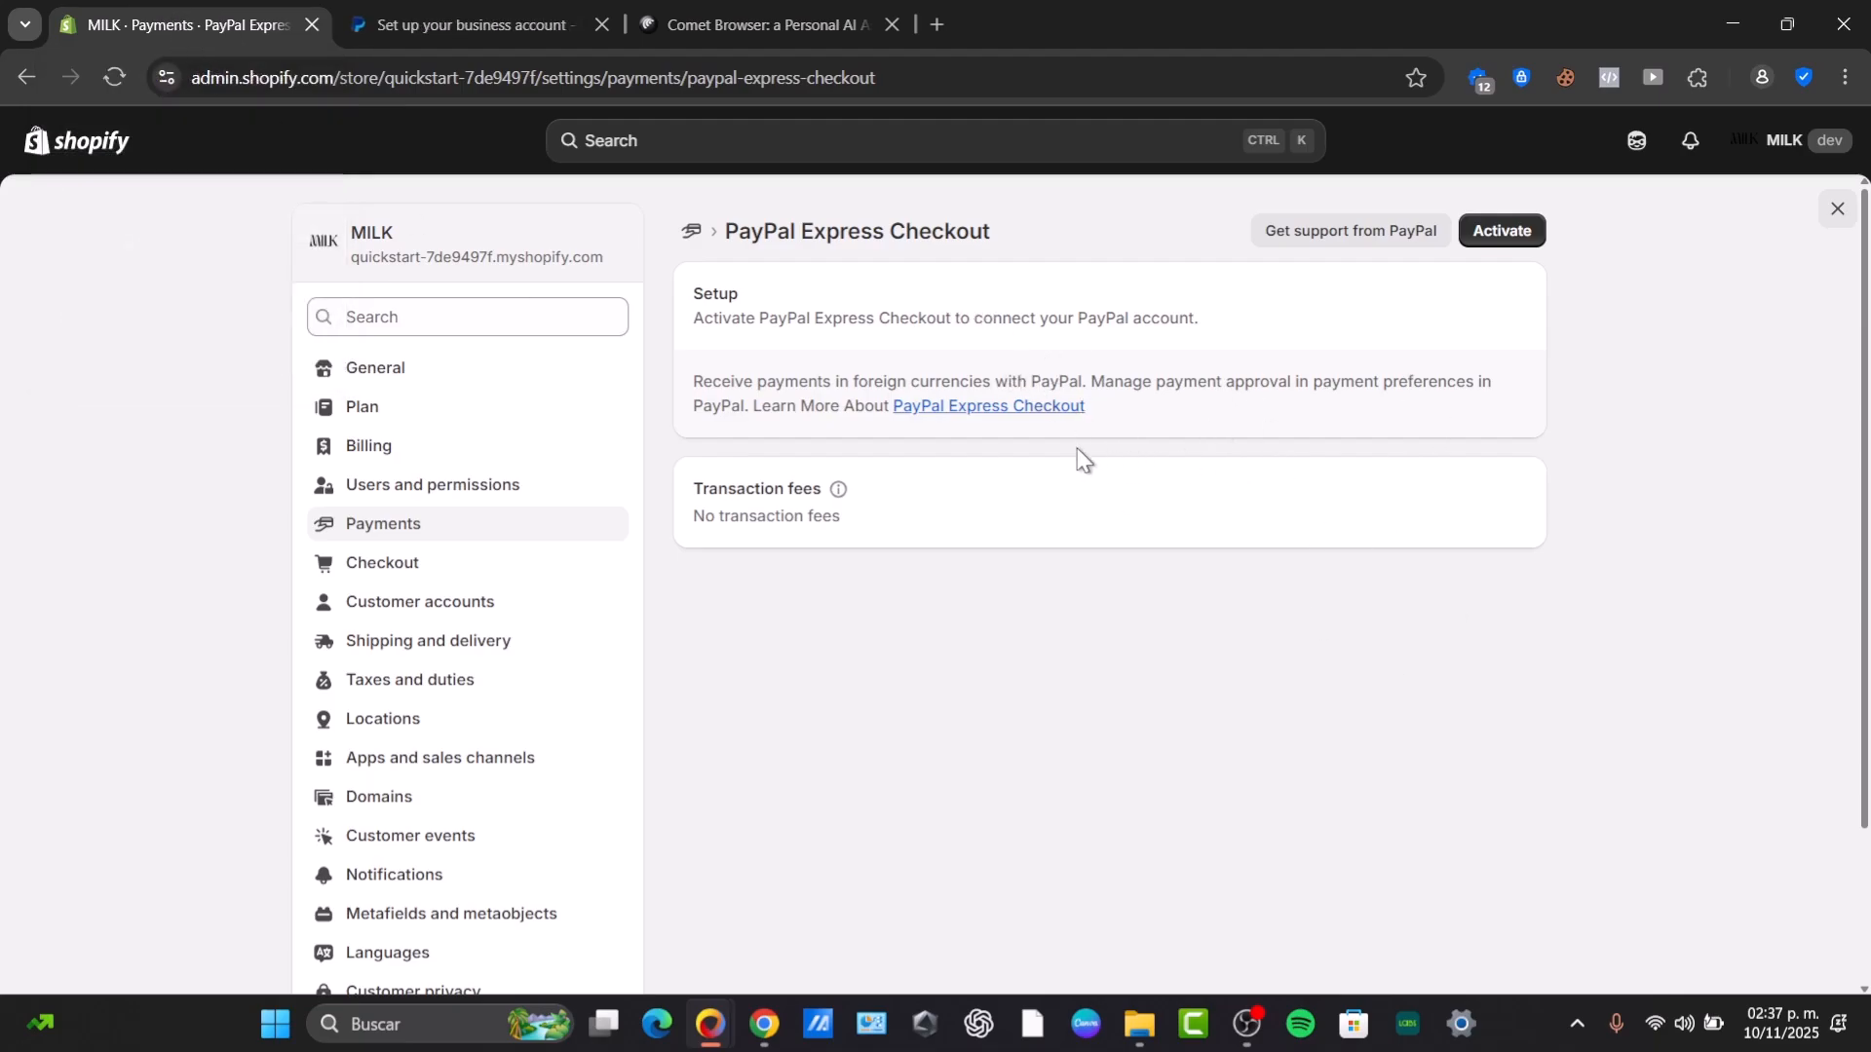
click(529, 9)
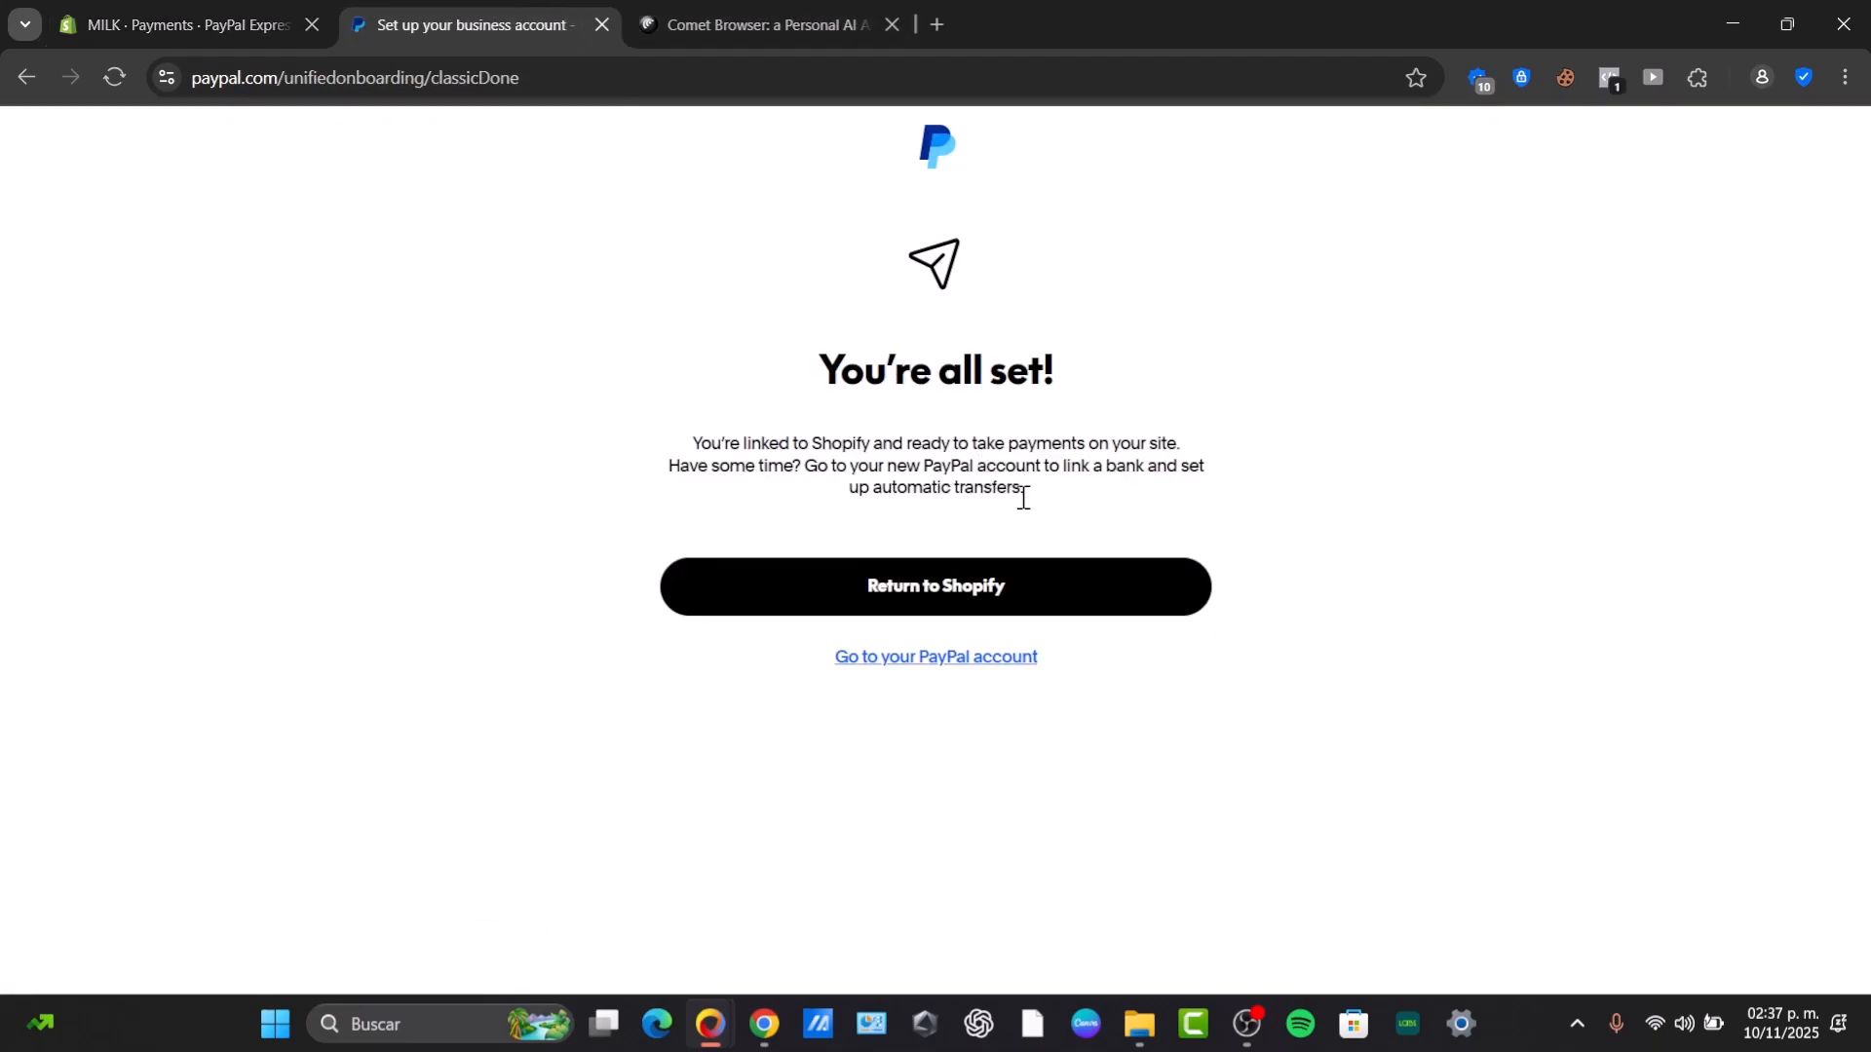
Return from the PayPal confirmation to Shopify and open the PayPal Express Checkout payment details.
click(998, 602)
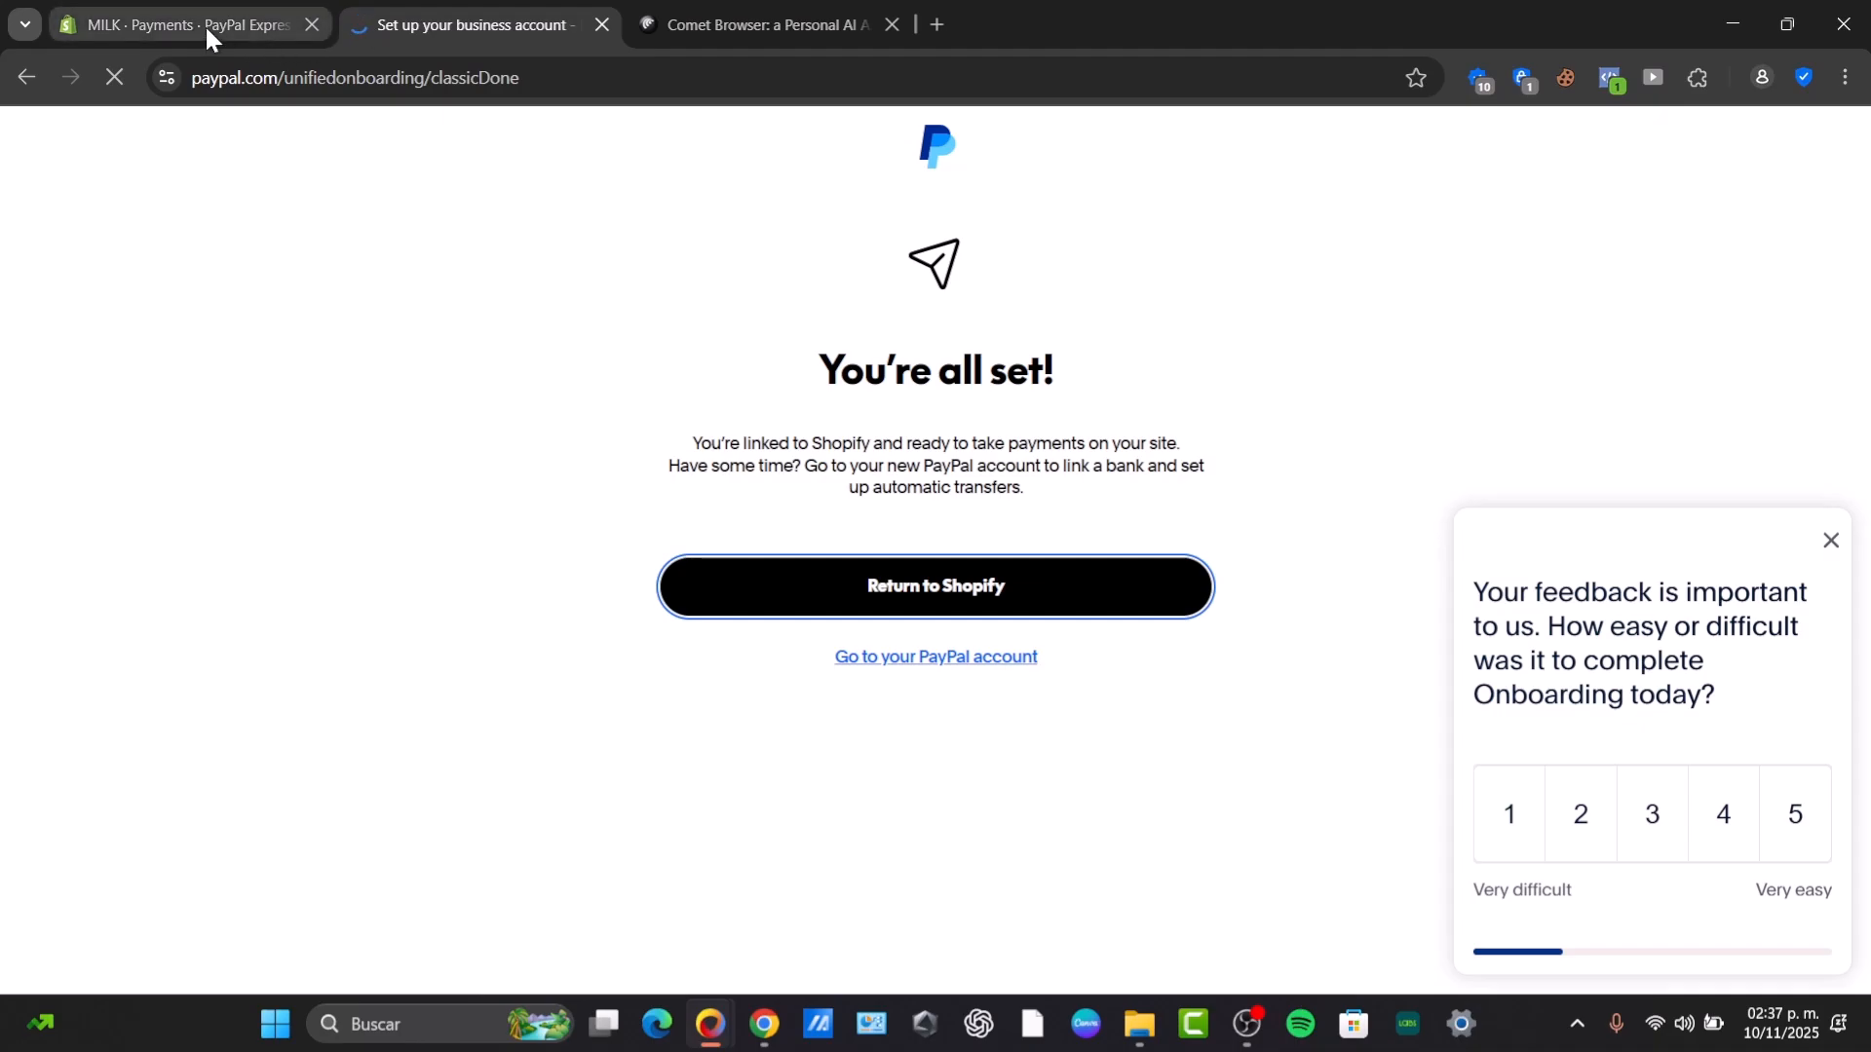
click(166, 6)
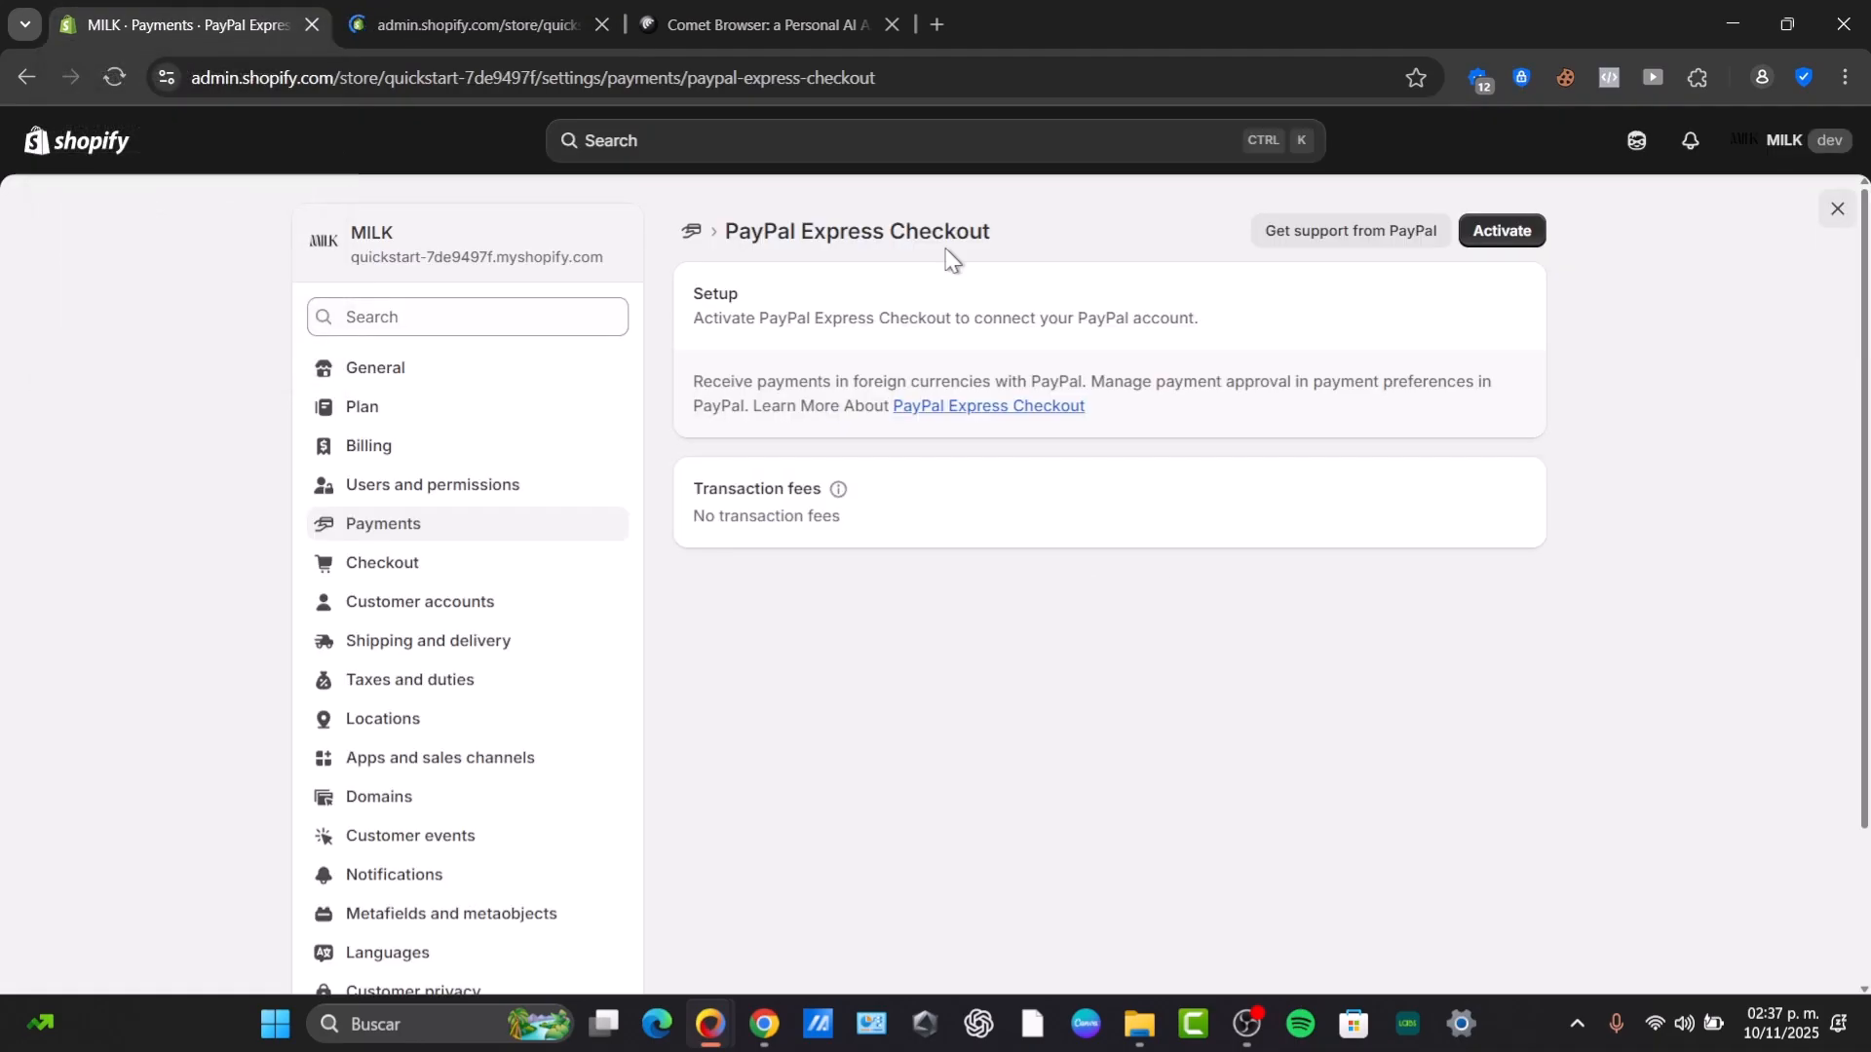
click(465, 541)
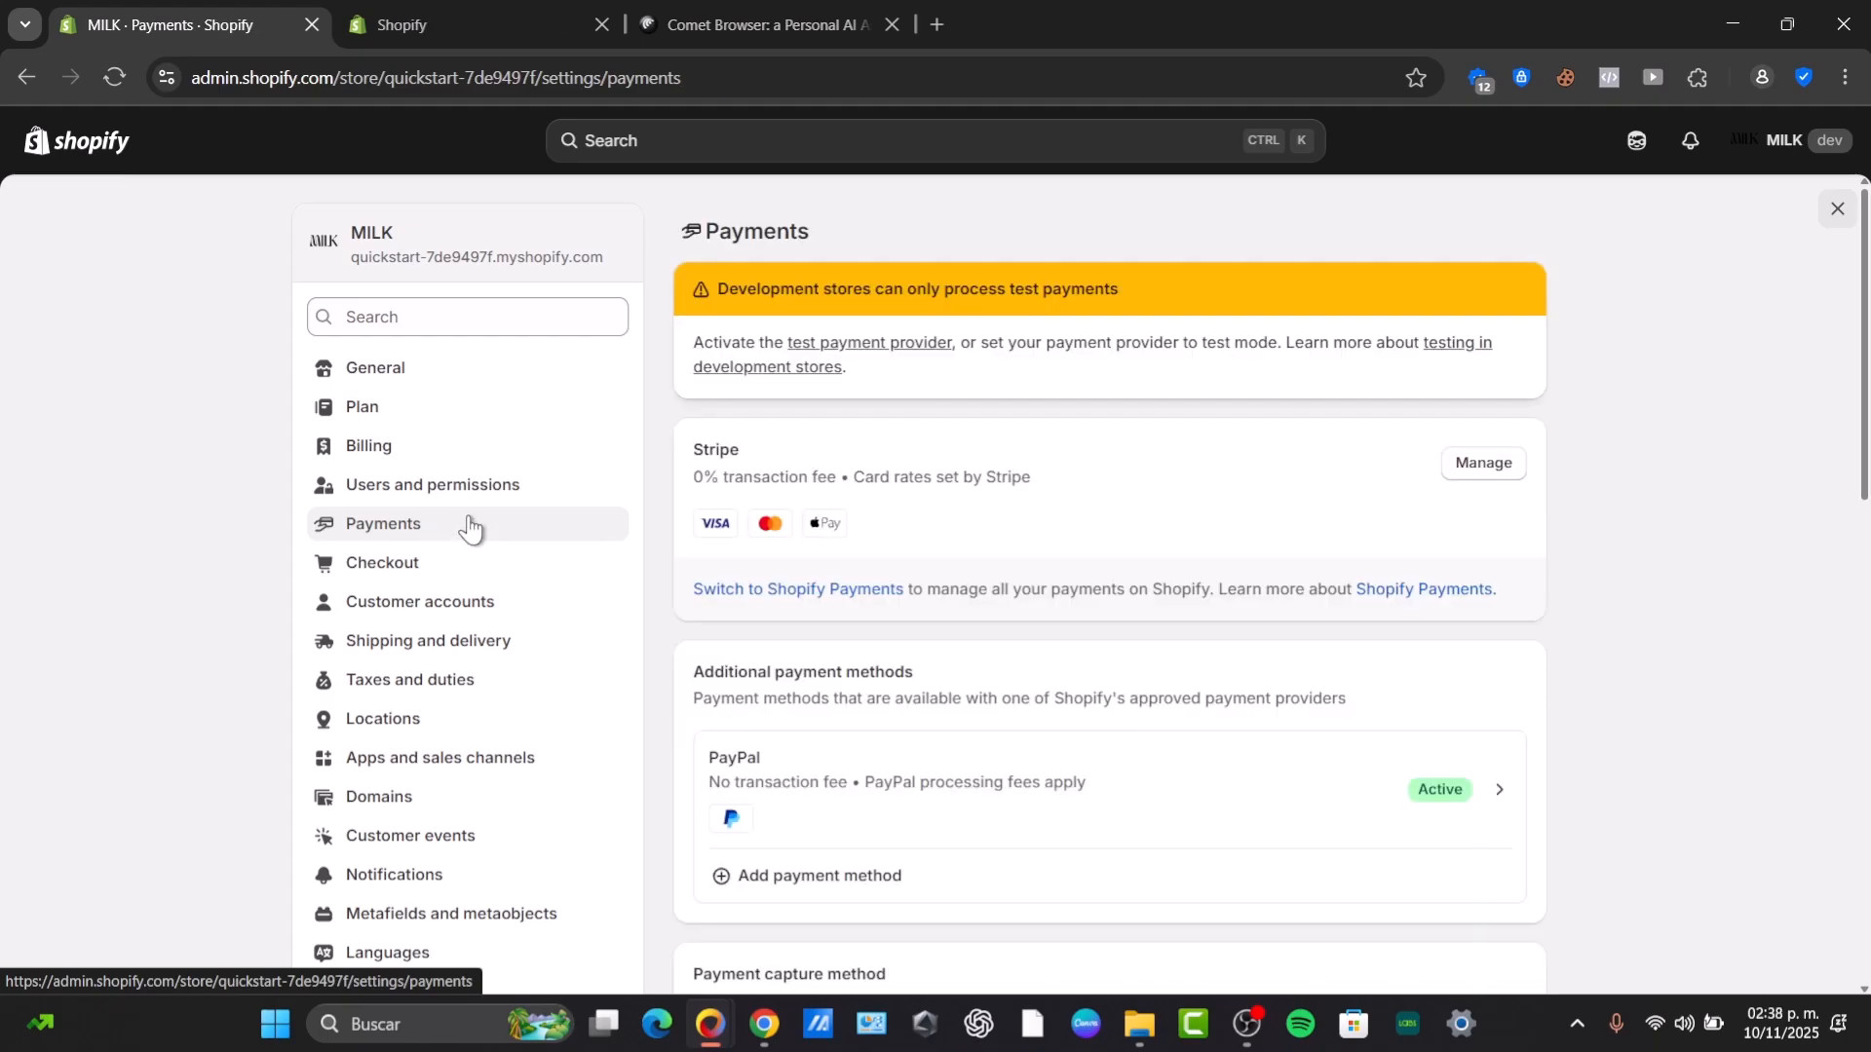
click(1198, 785)
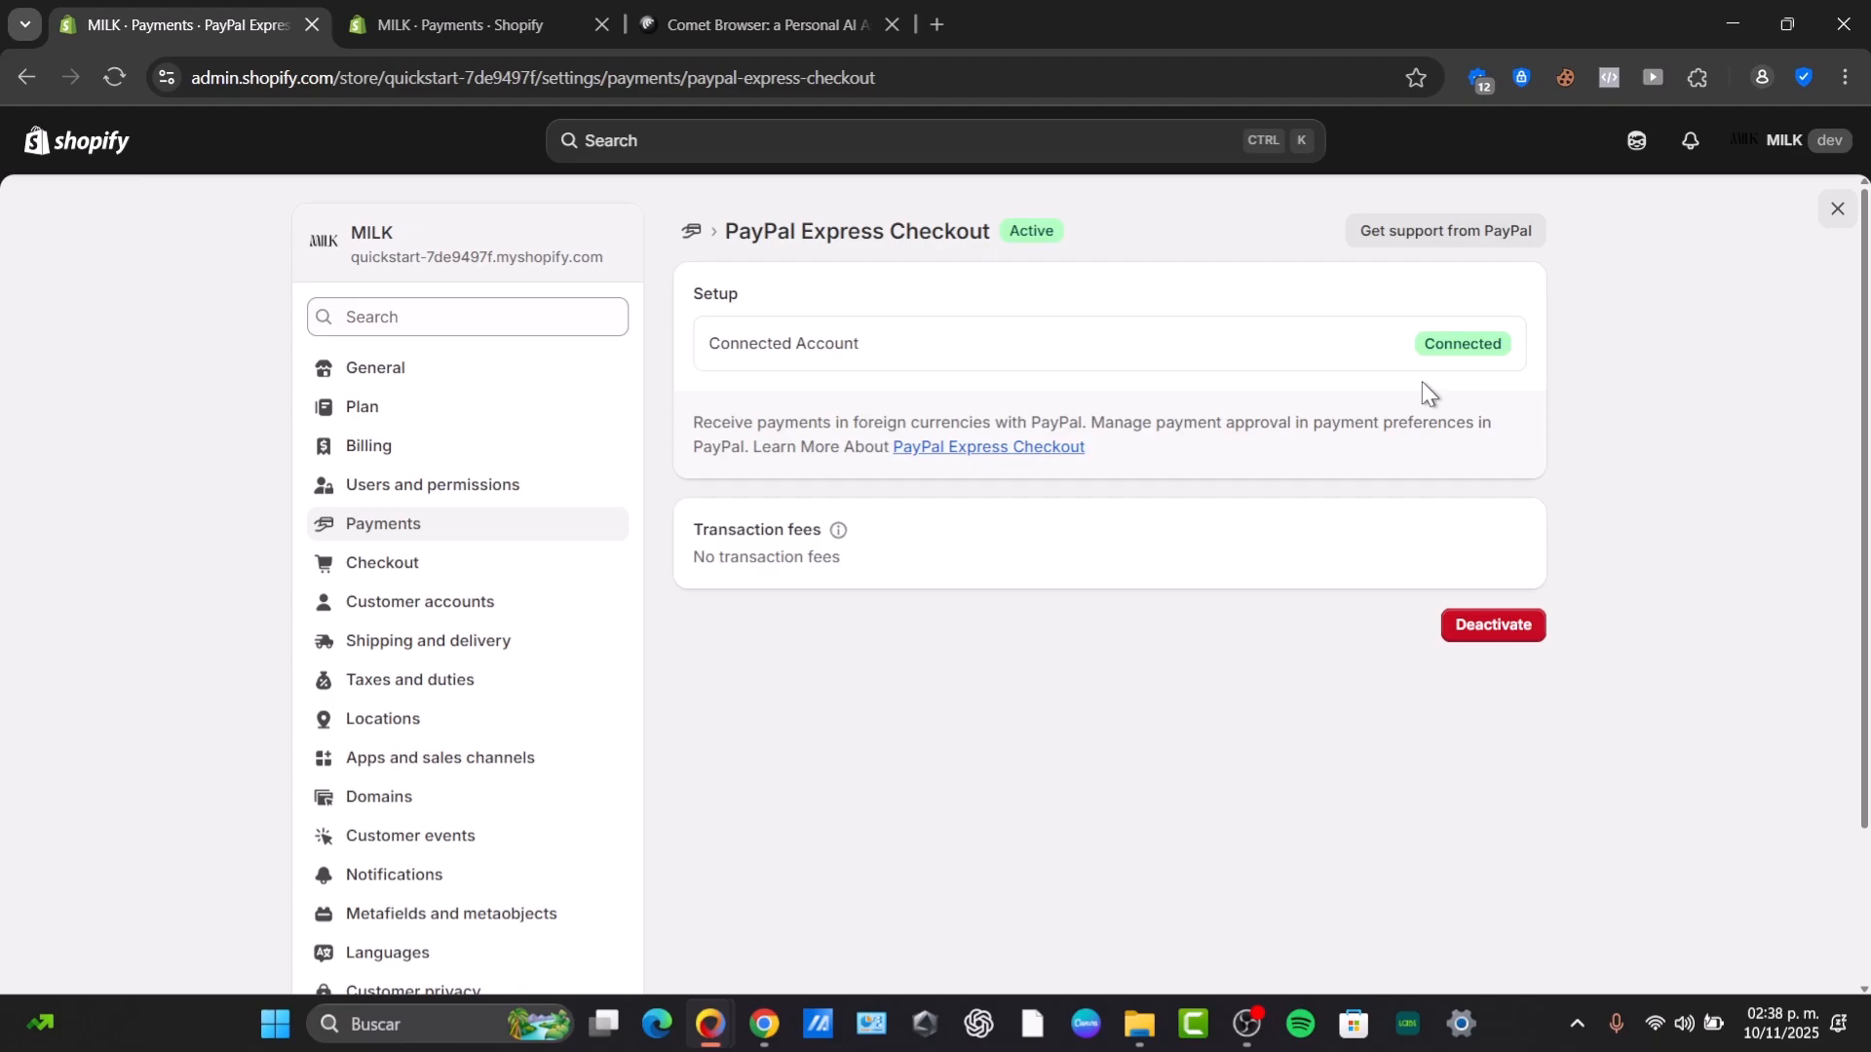
Close settings and open the theme editor for the current Savor4 theme.
click(1829, 211)
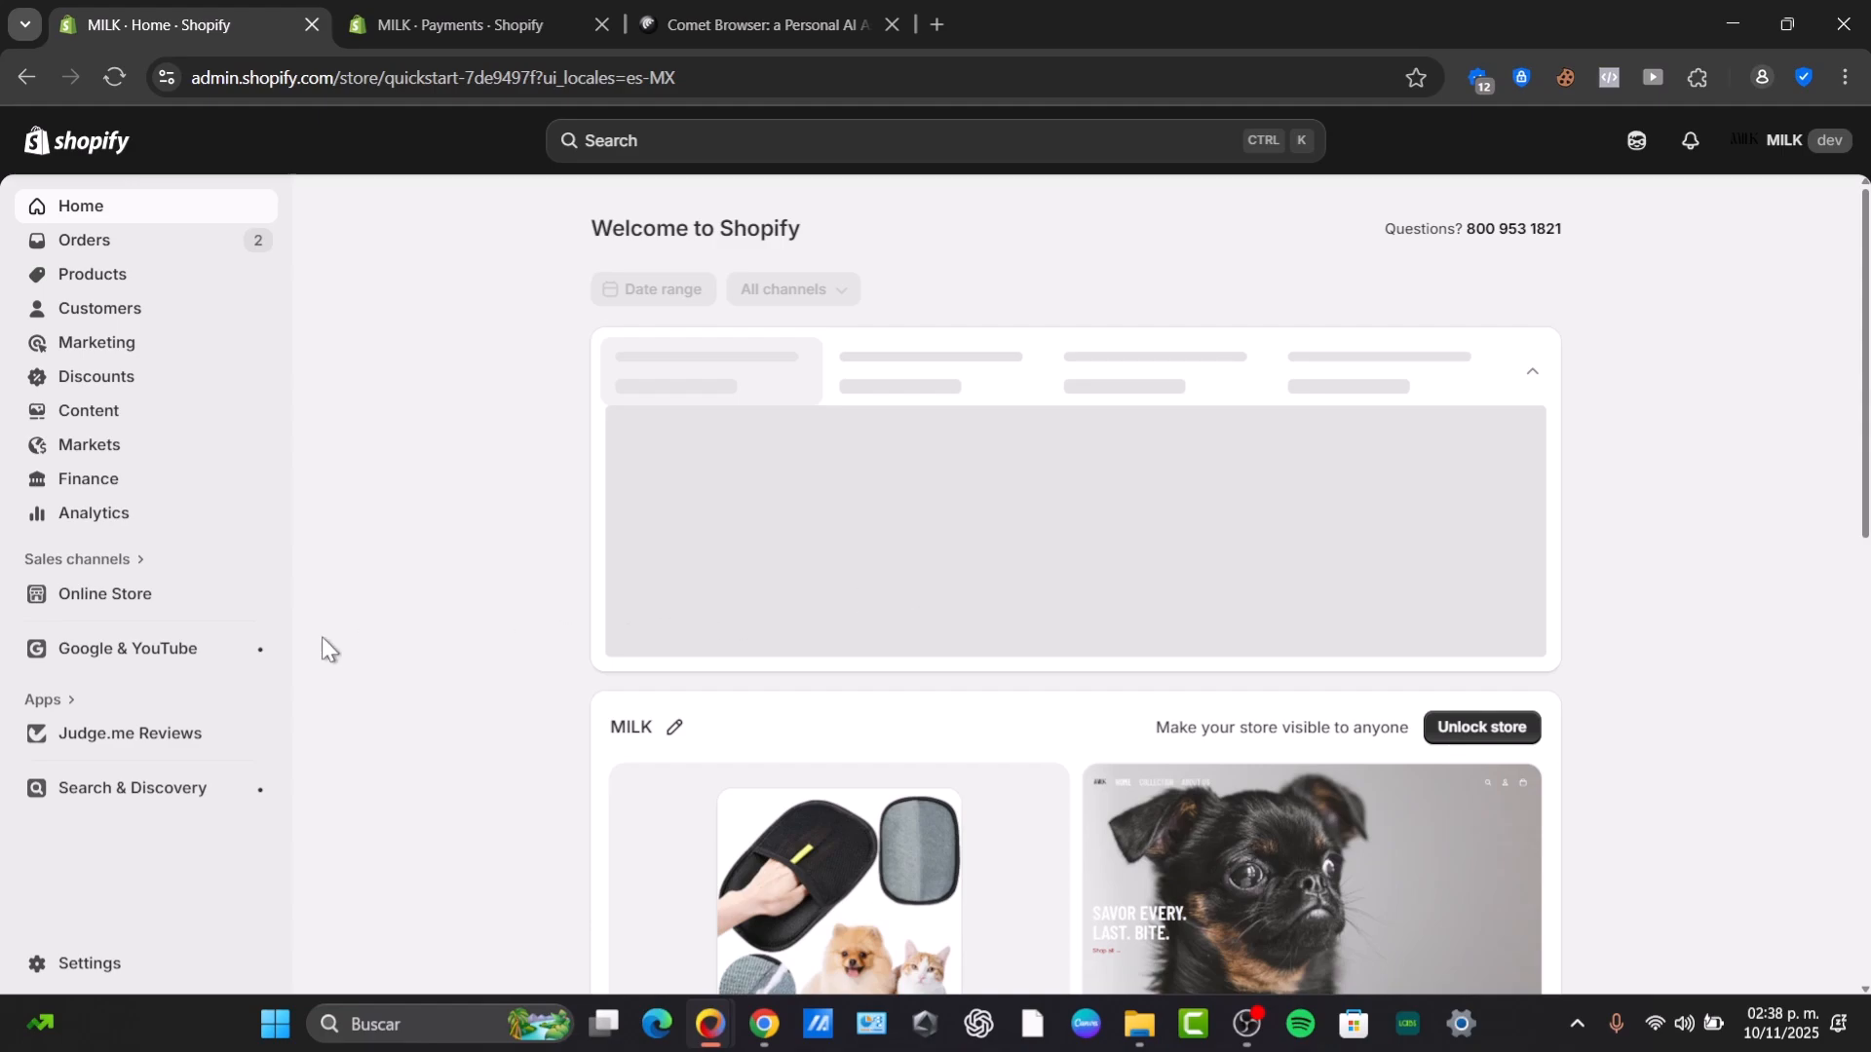
click(151, 599)
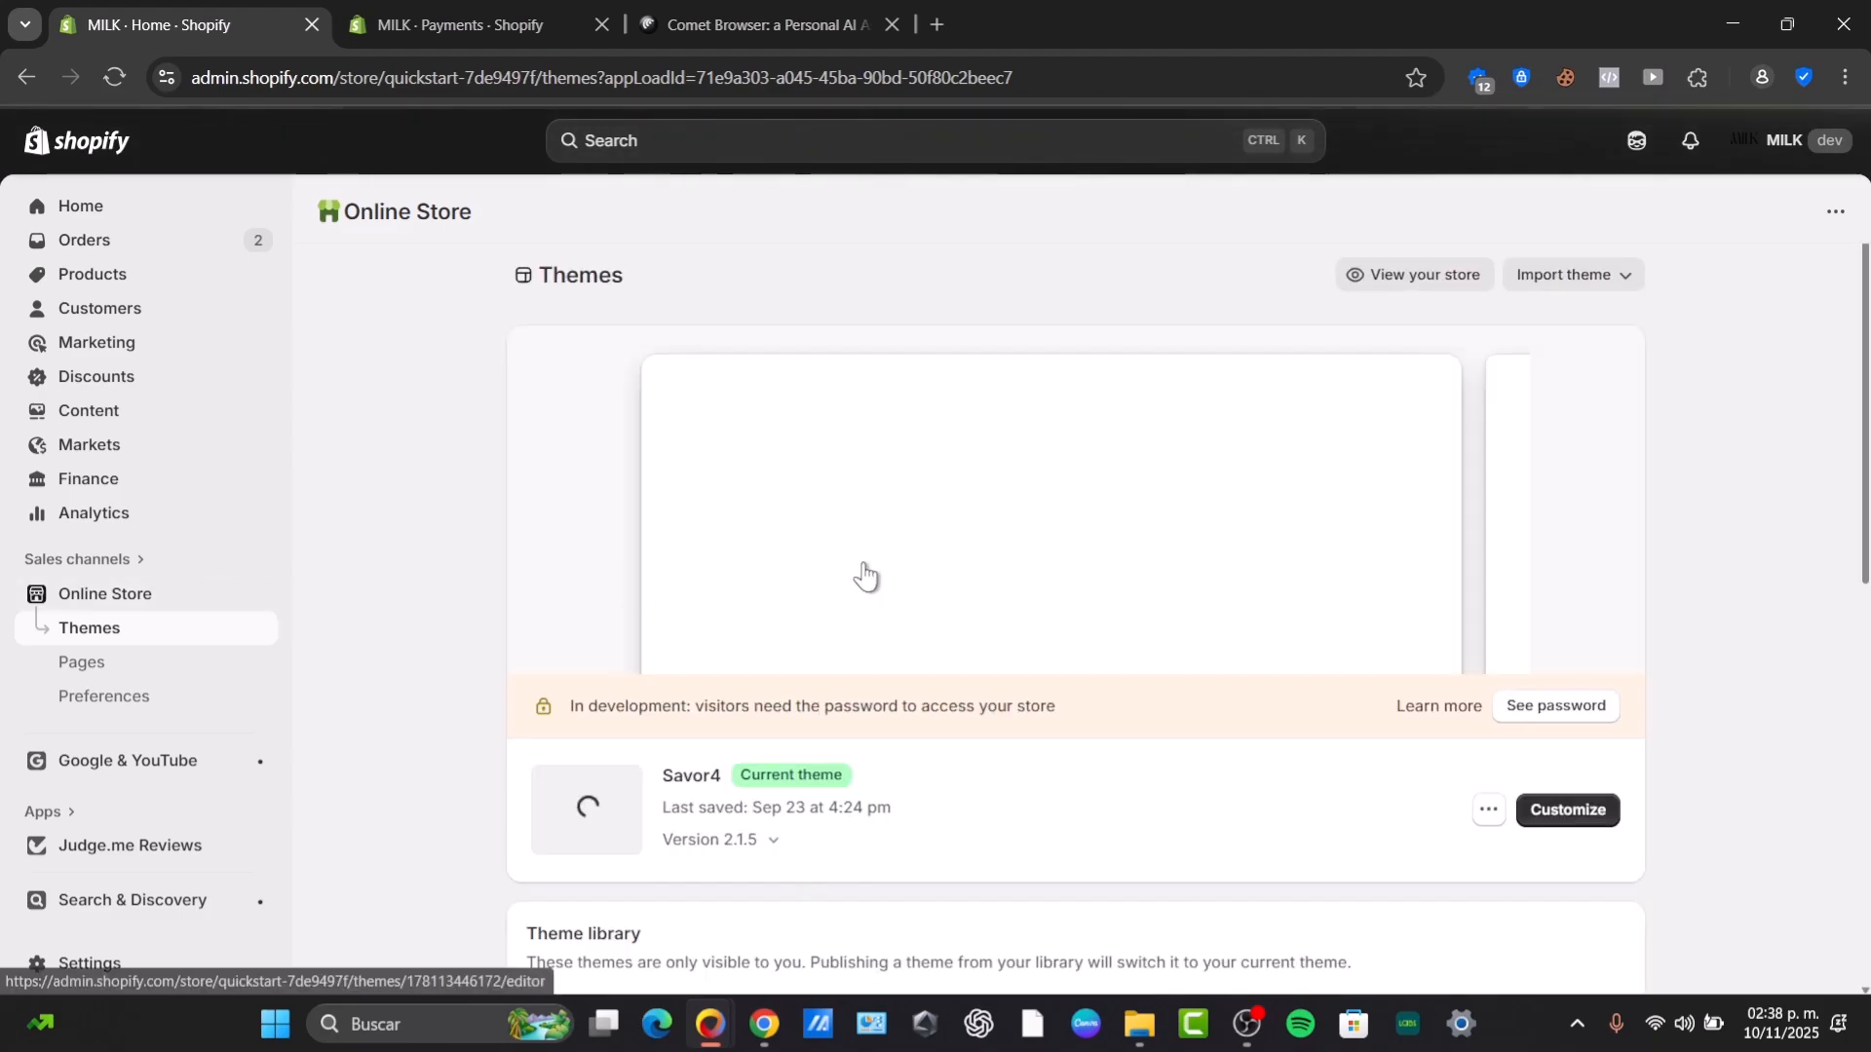
scroll(998, 734, down, 3)
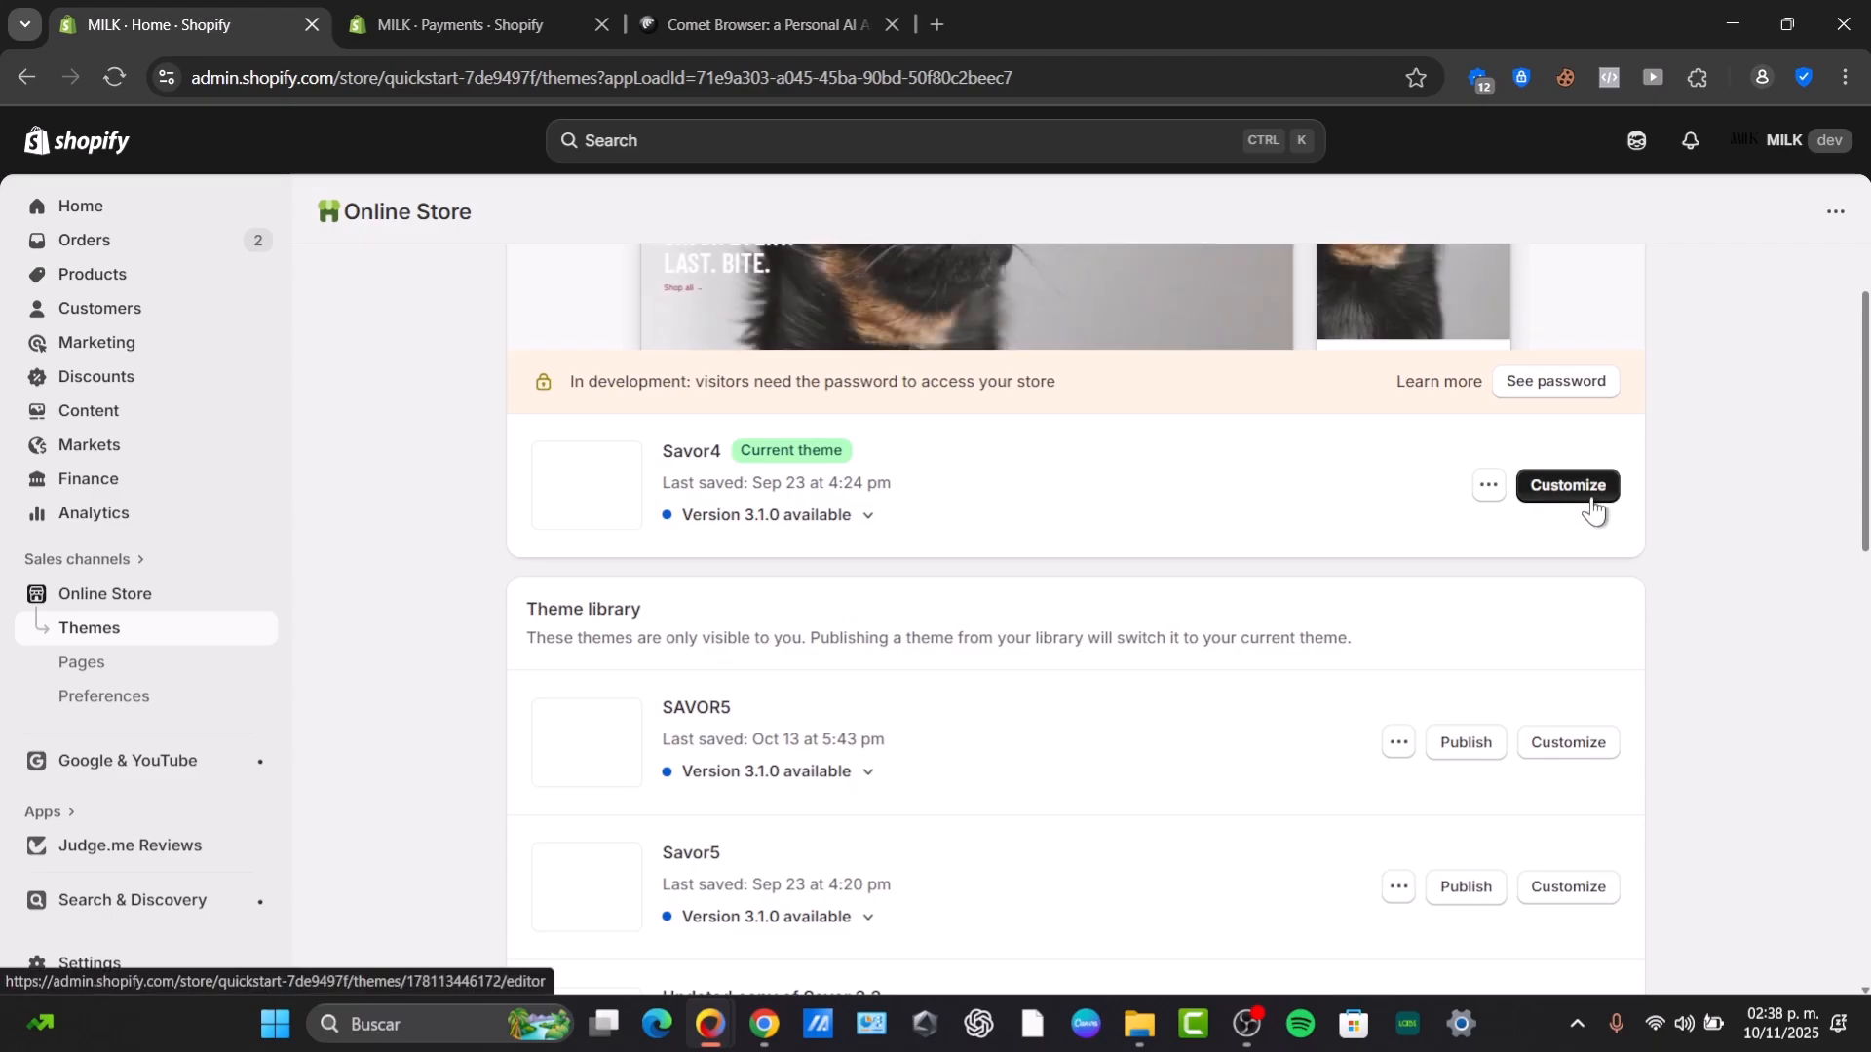
click(1588, 495)
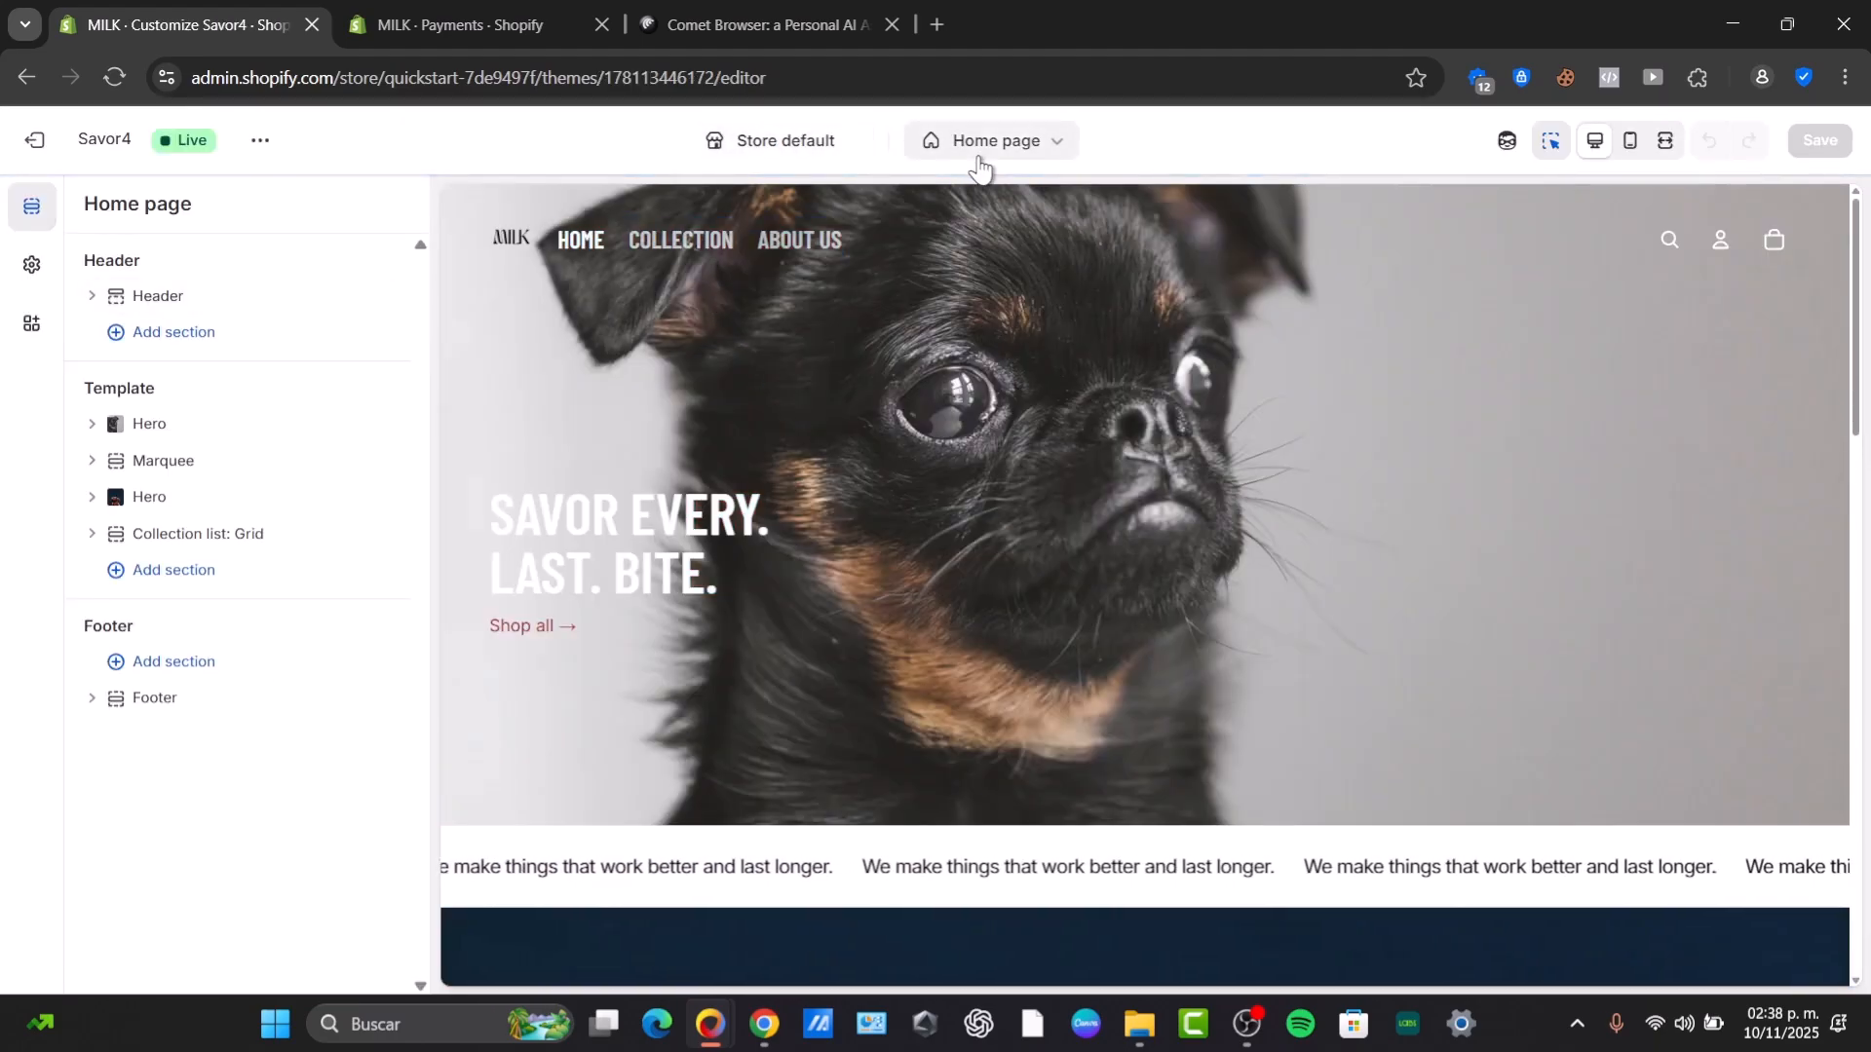
Switch the theme editor to the Default product template.
click(986, 142)
click(893, 282)
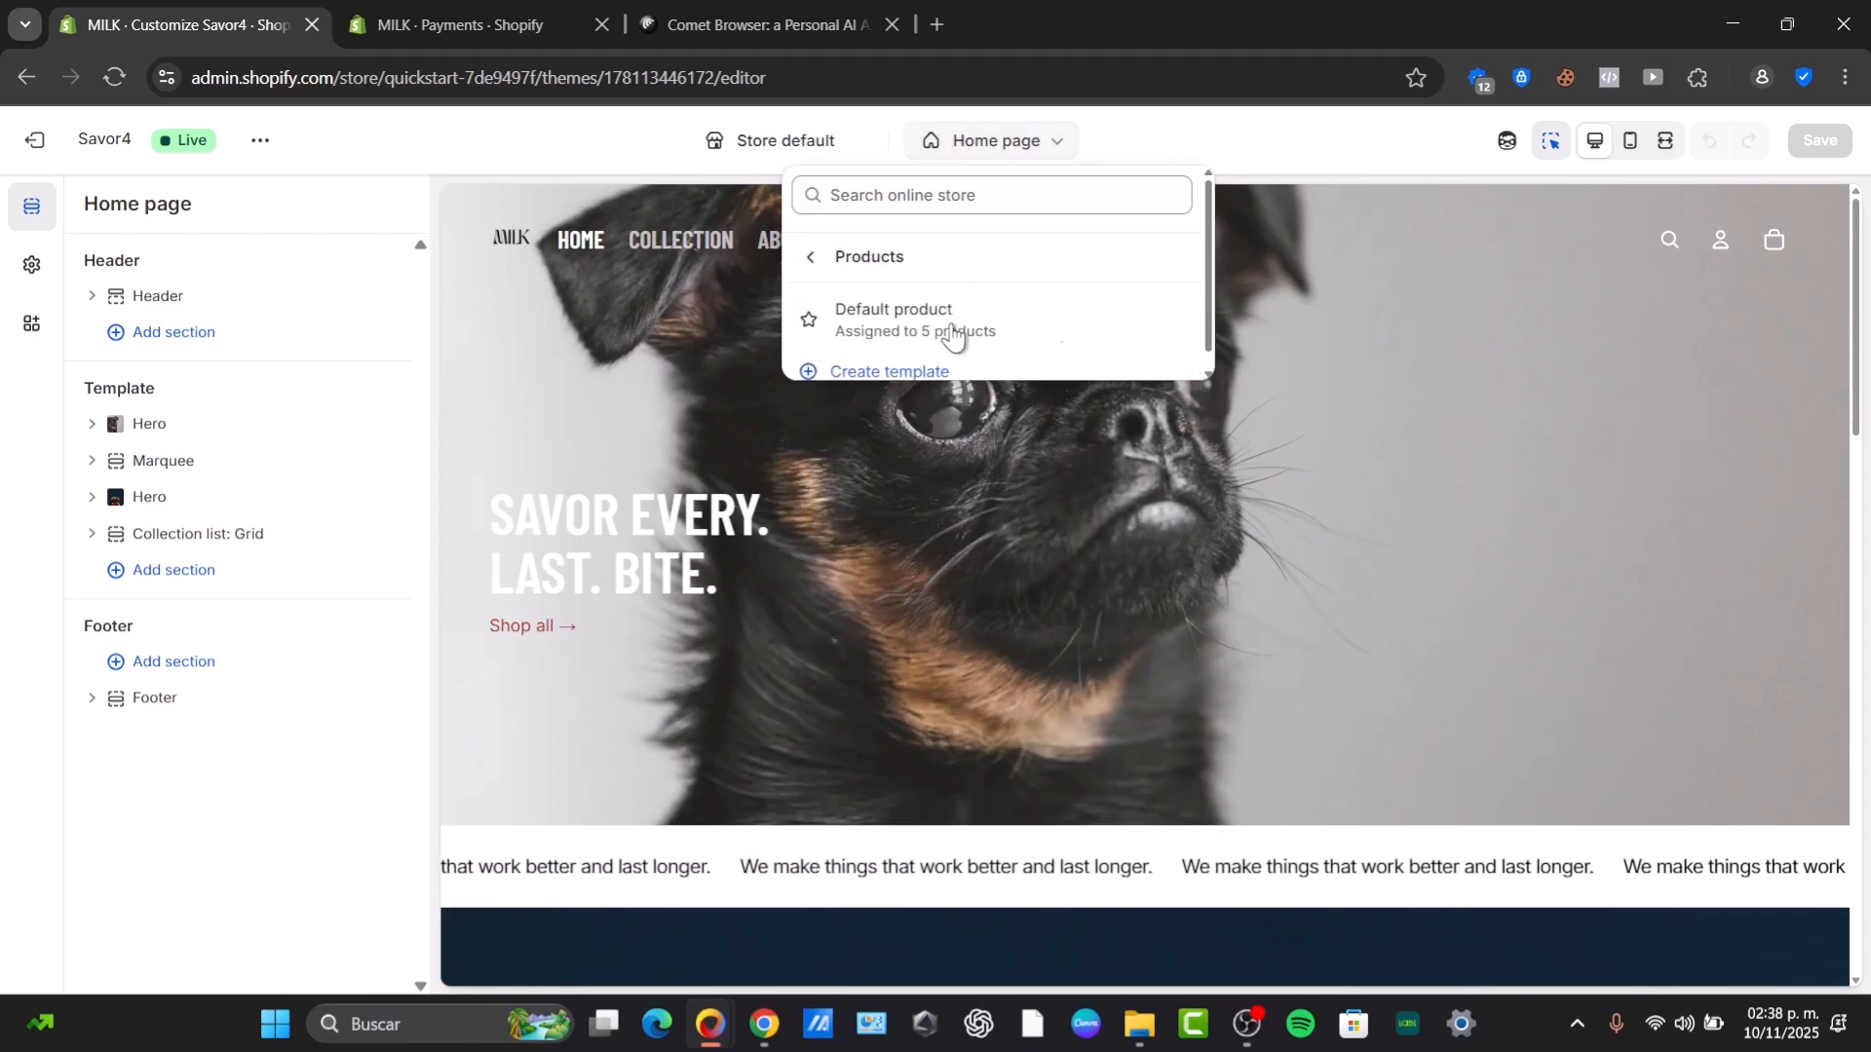
click(951, 324)
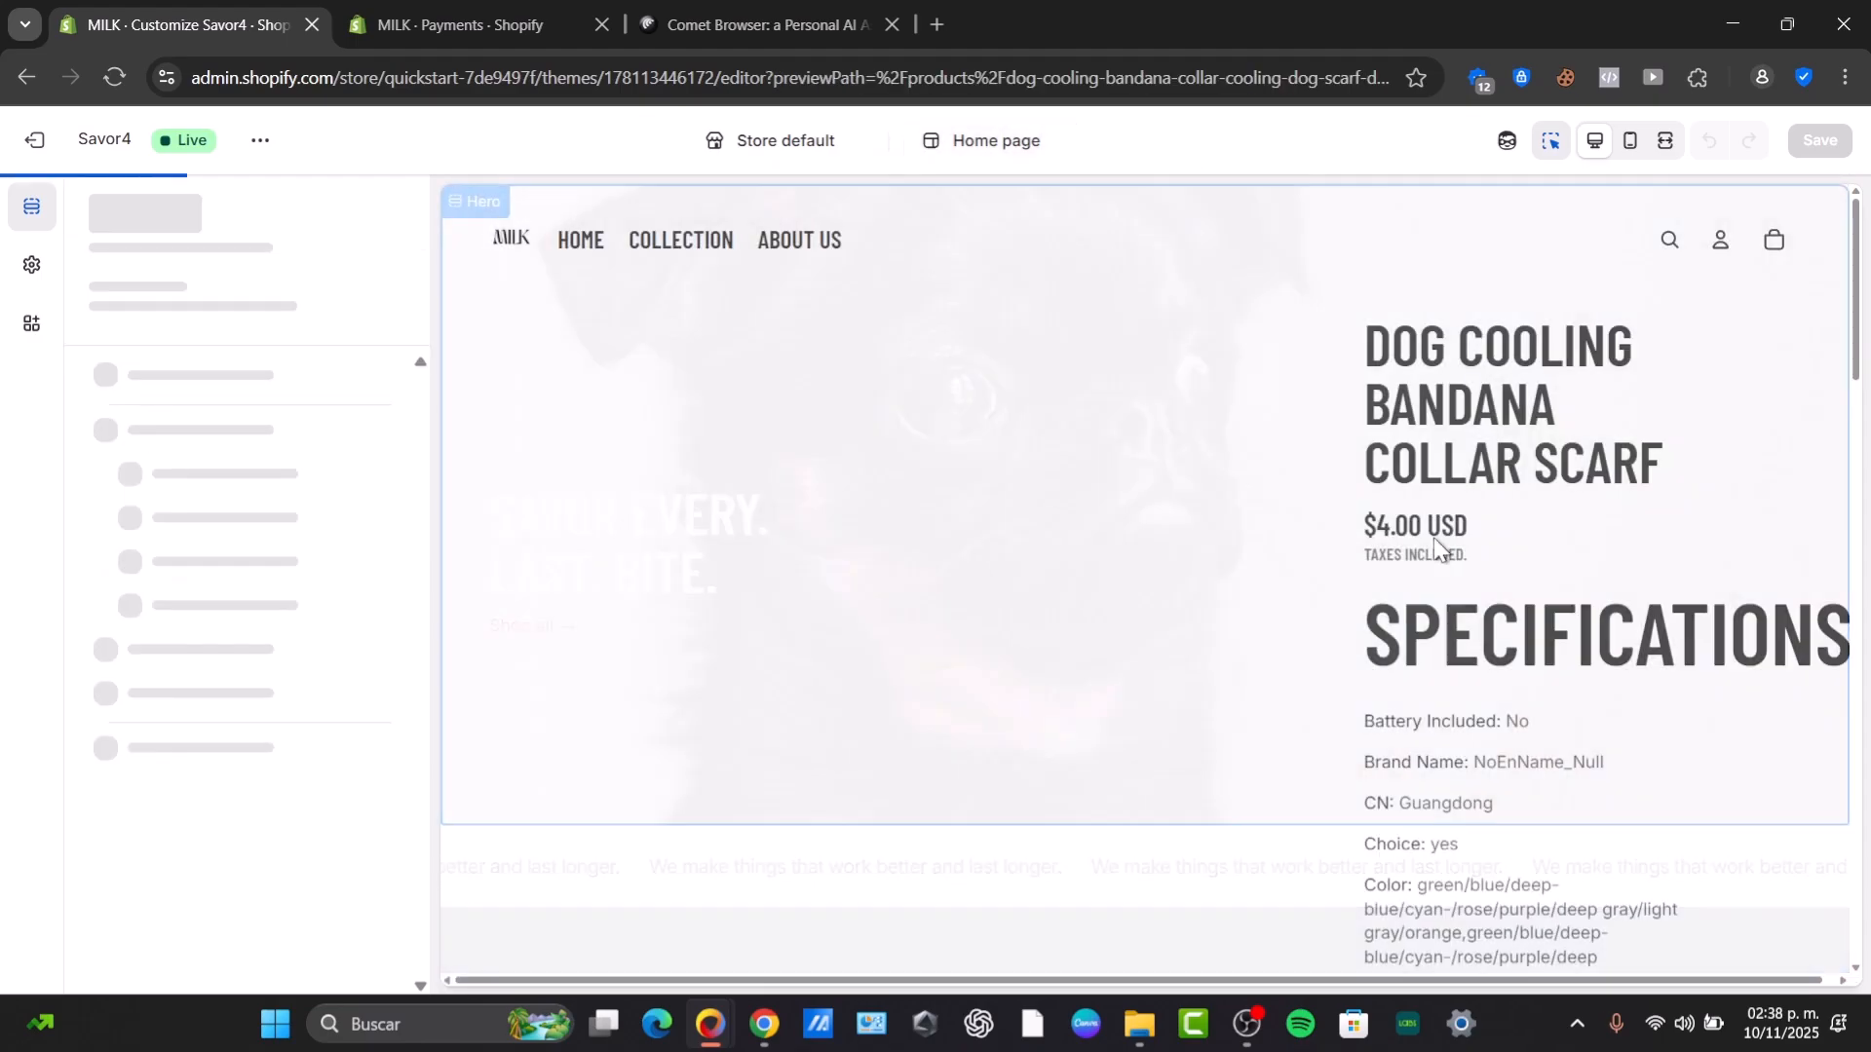
Select the Buy buttons block of the product information section and turn on Always stack buttons.
scroll(1467, 446, down, 5)
scroll(1468, 446, down, 15)
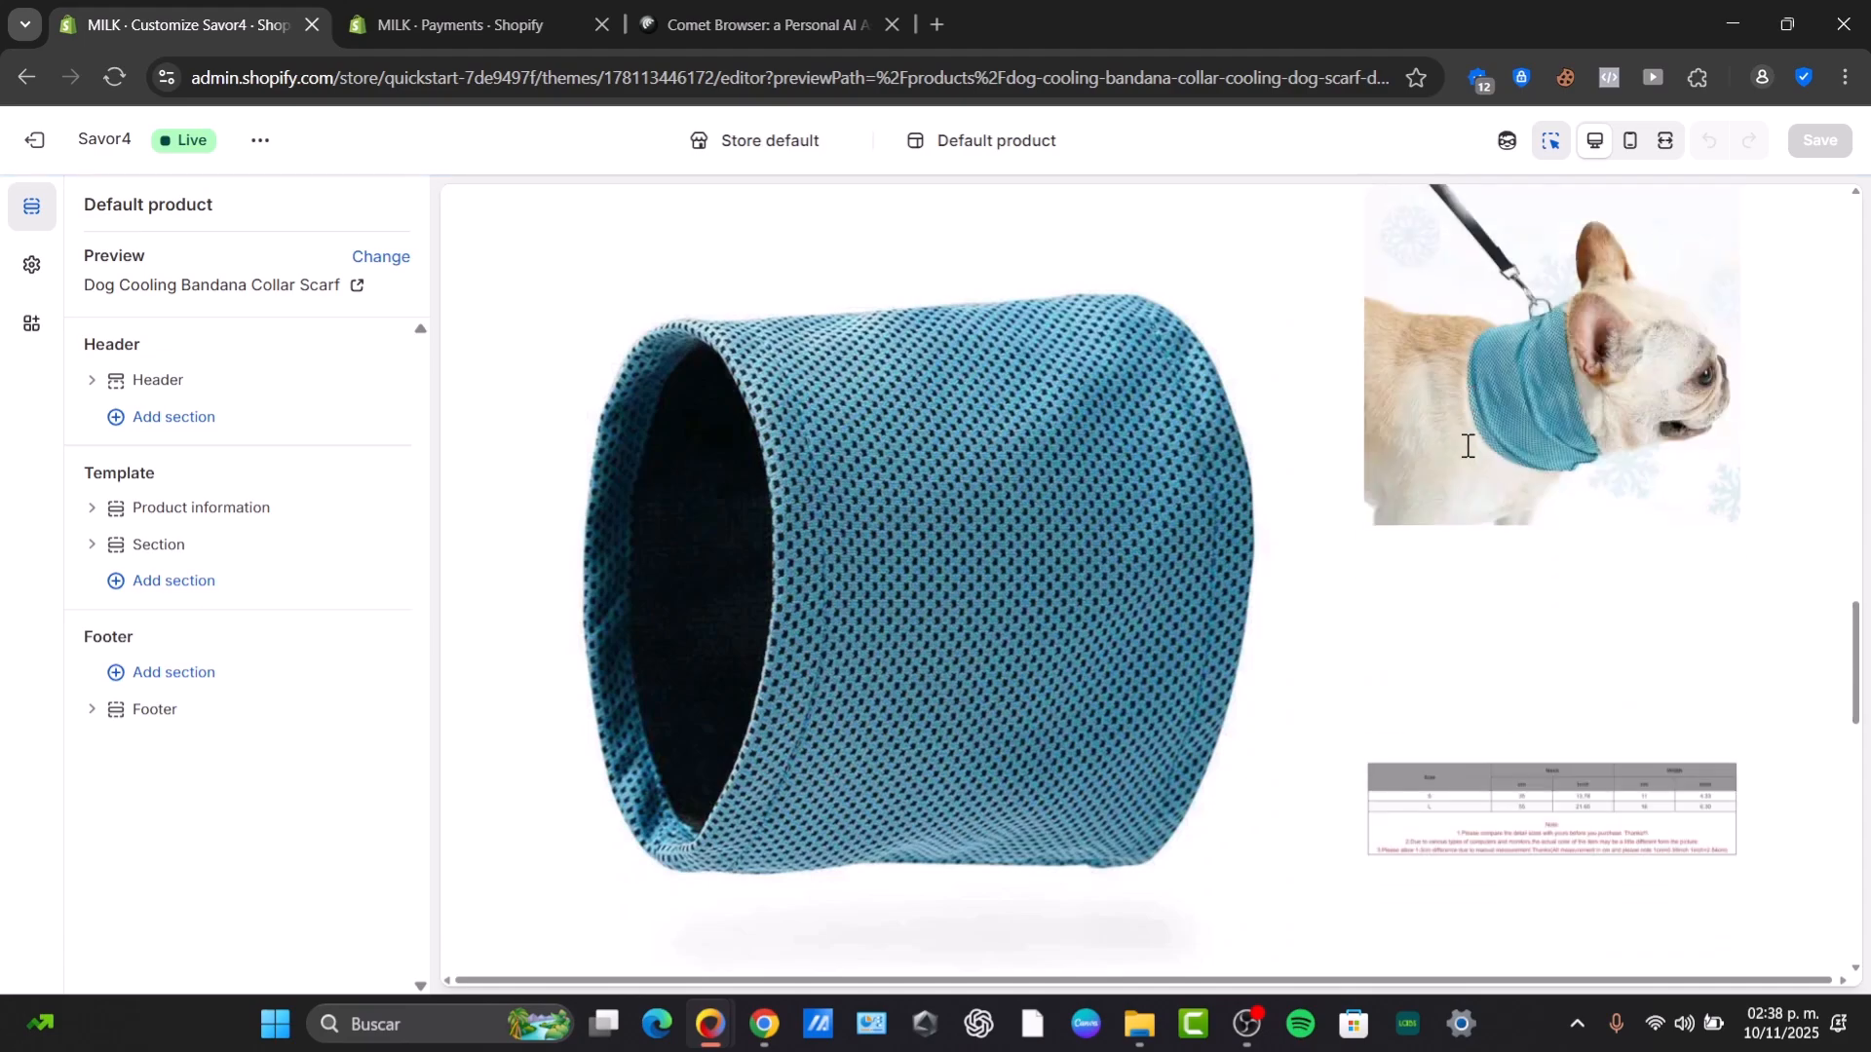
scroll(1552, 489, up, 7)
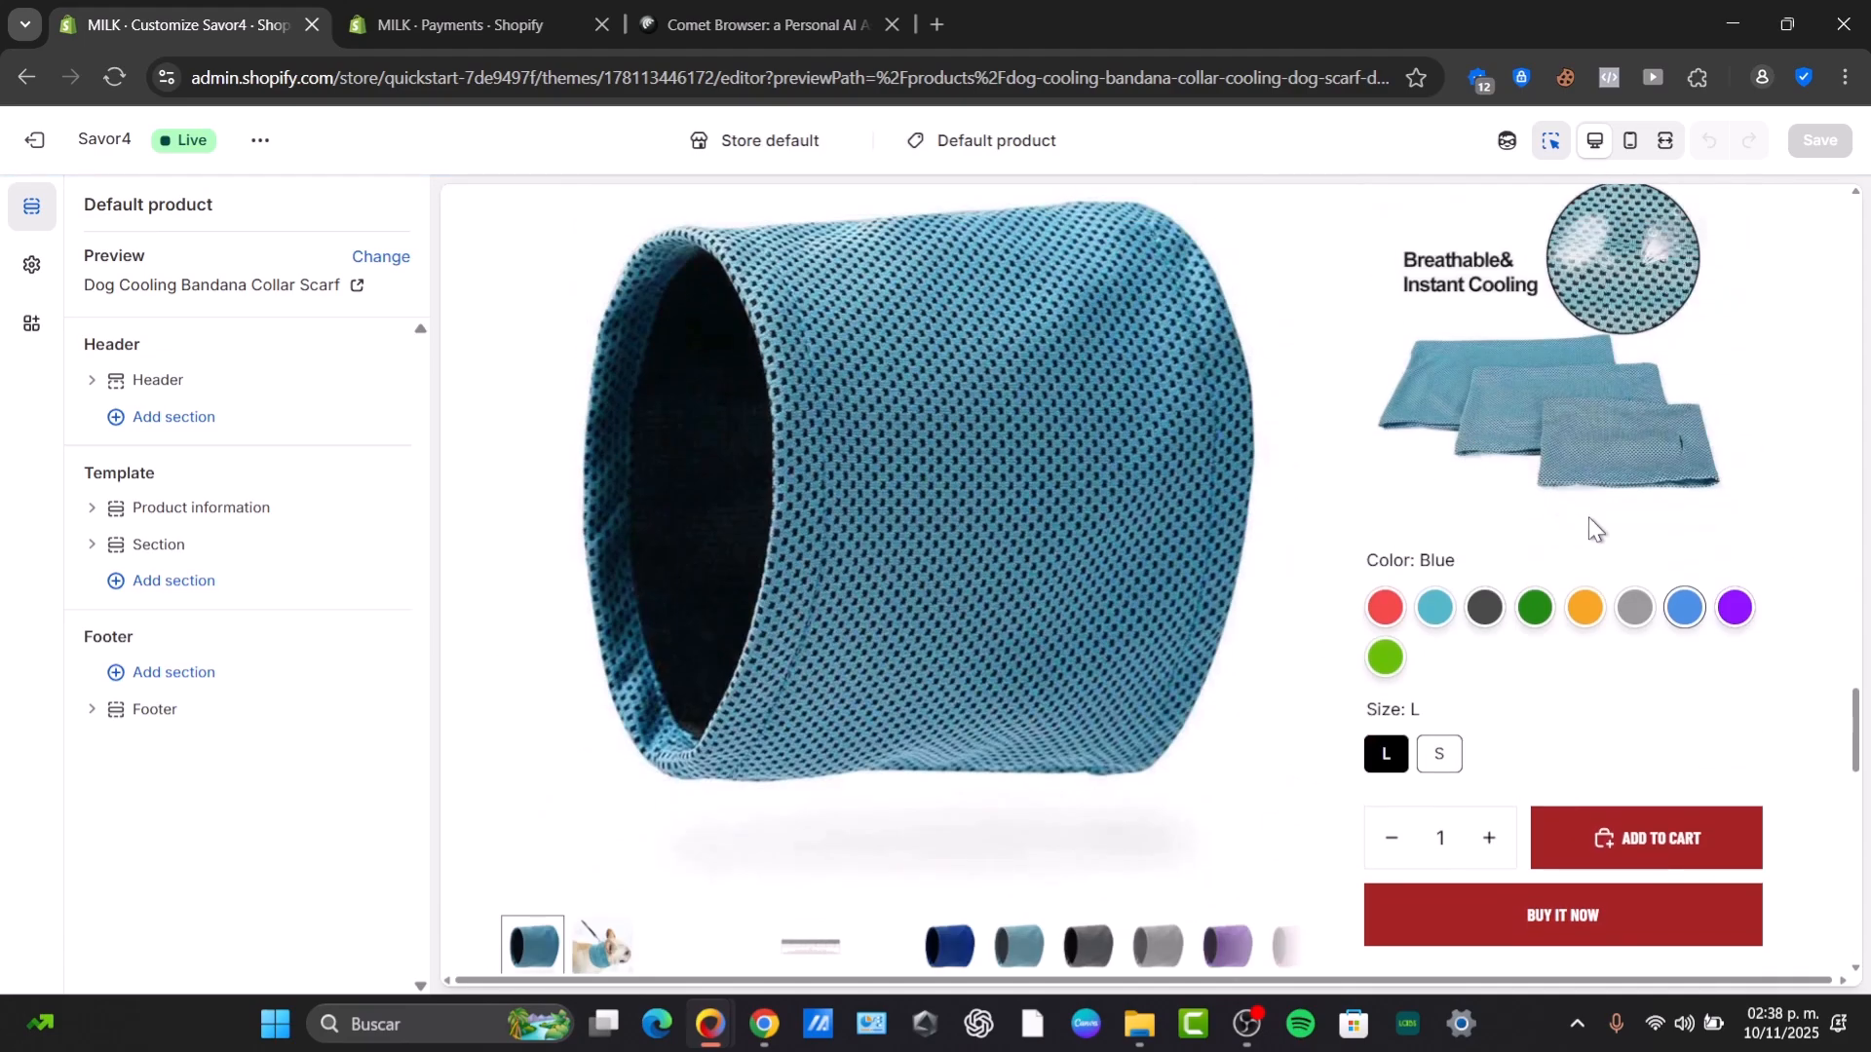
scroll(1626, 721, down, 3)
click(1632, 656)
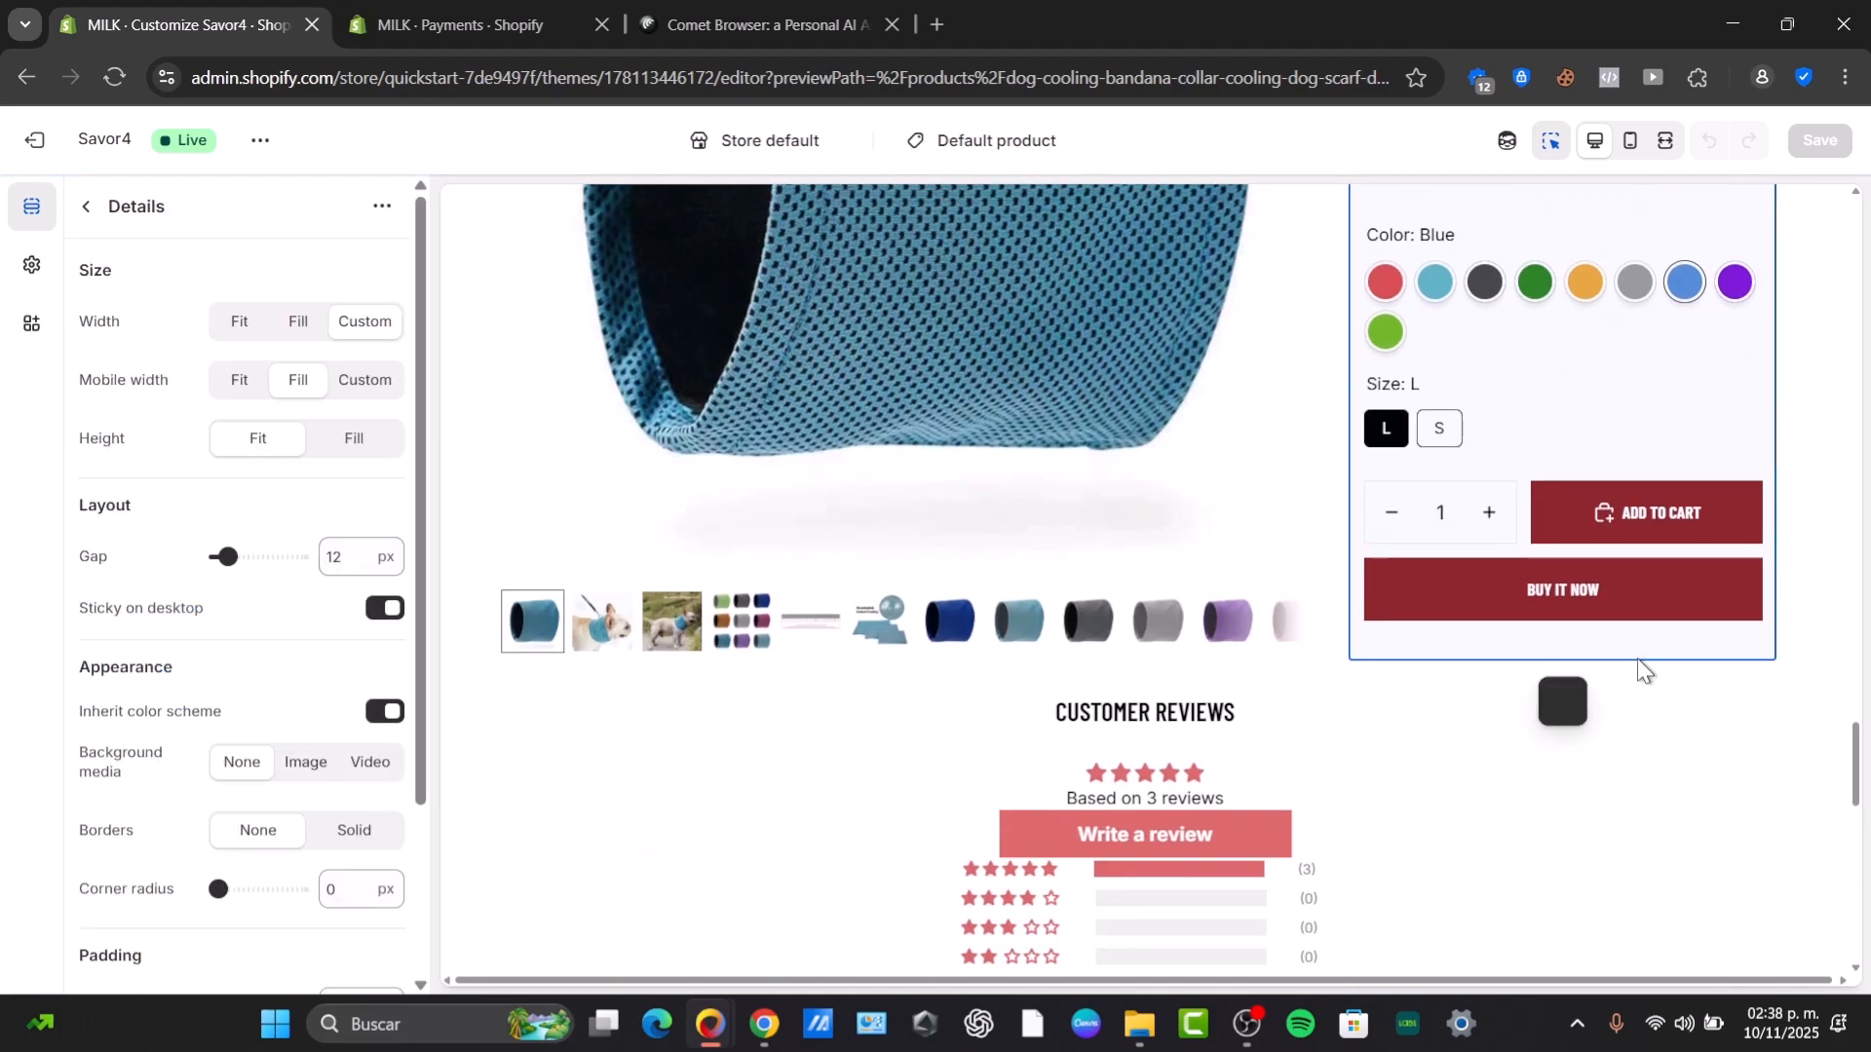
scroll(250, 697, down, 3)
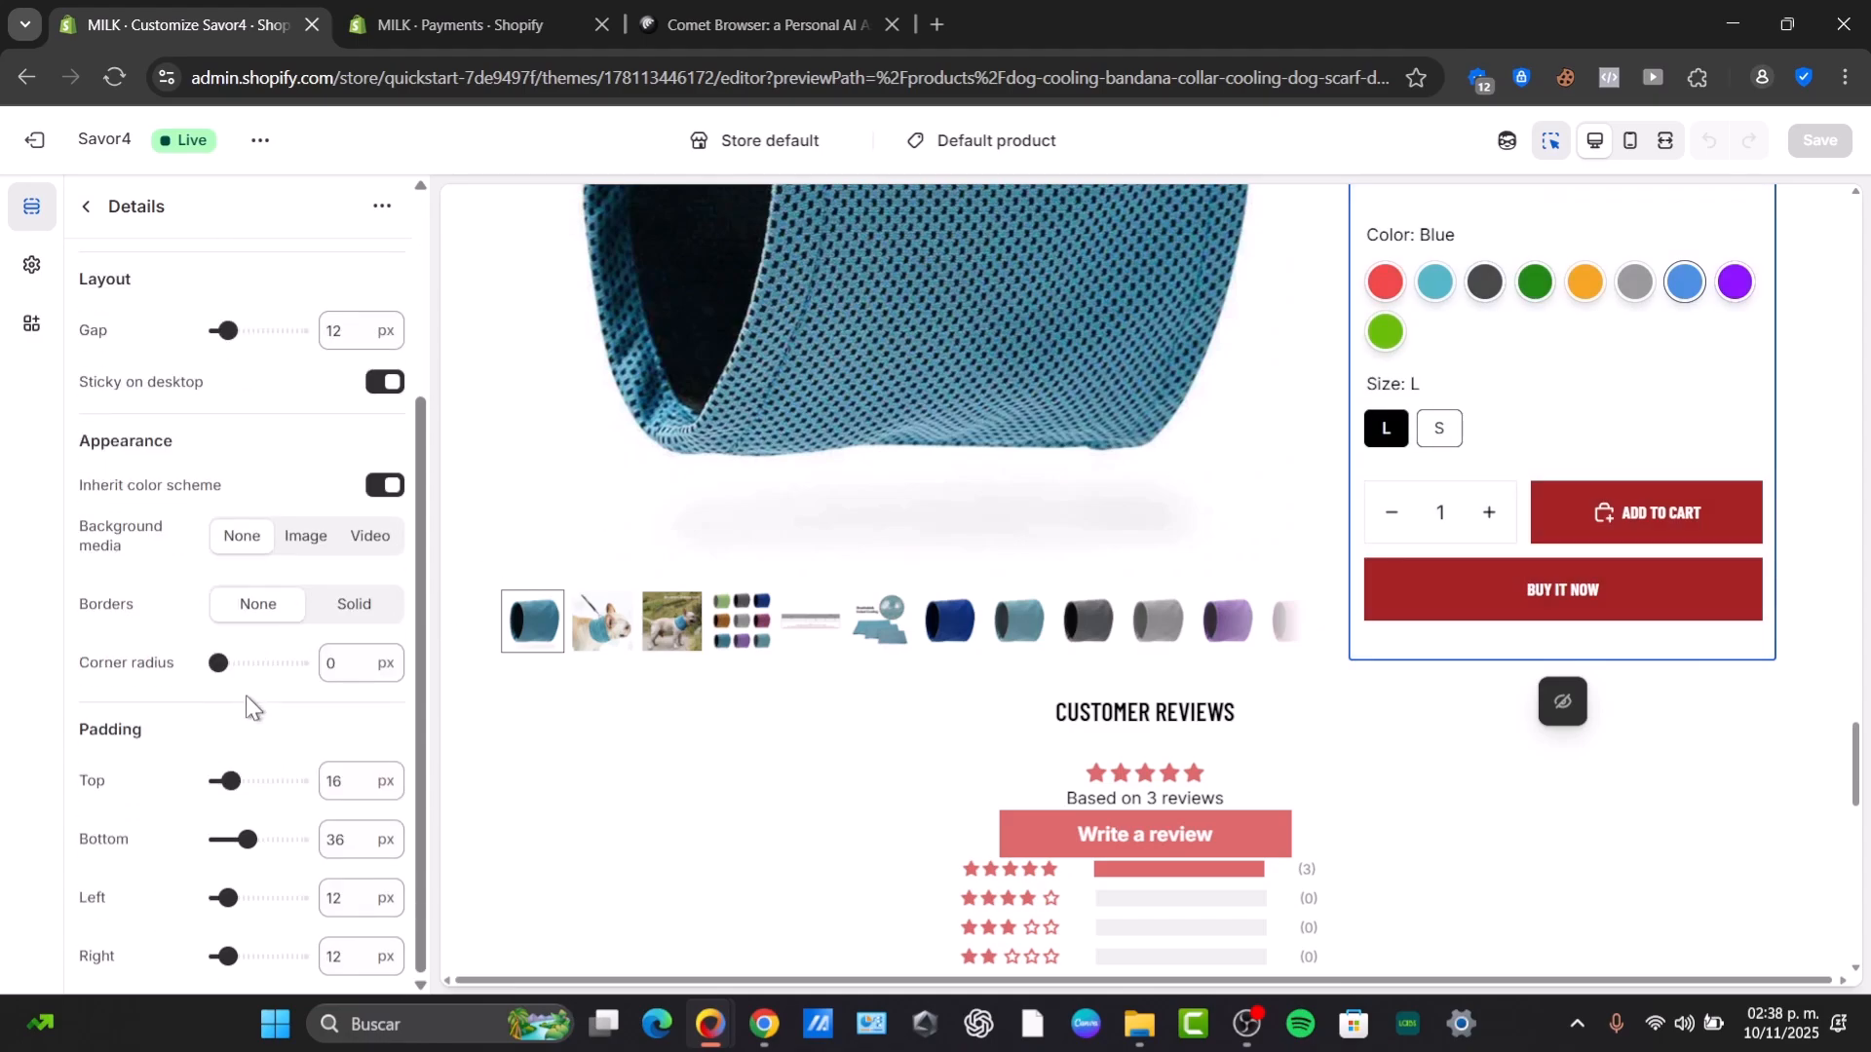
click(87, 207)
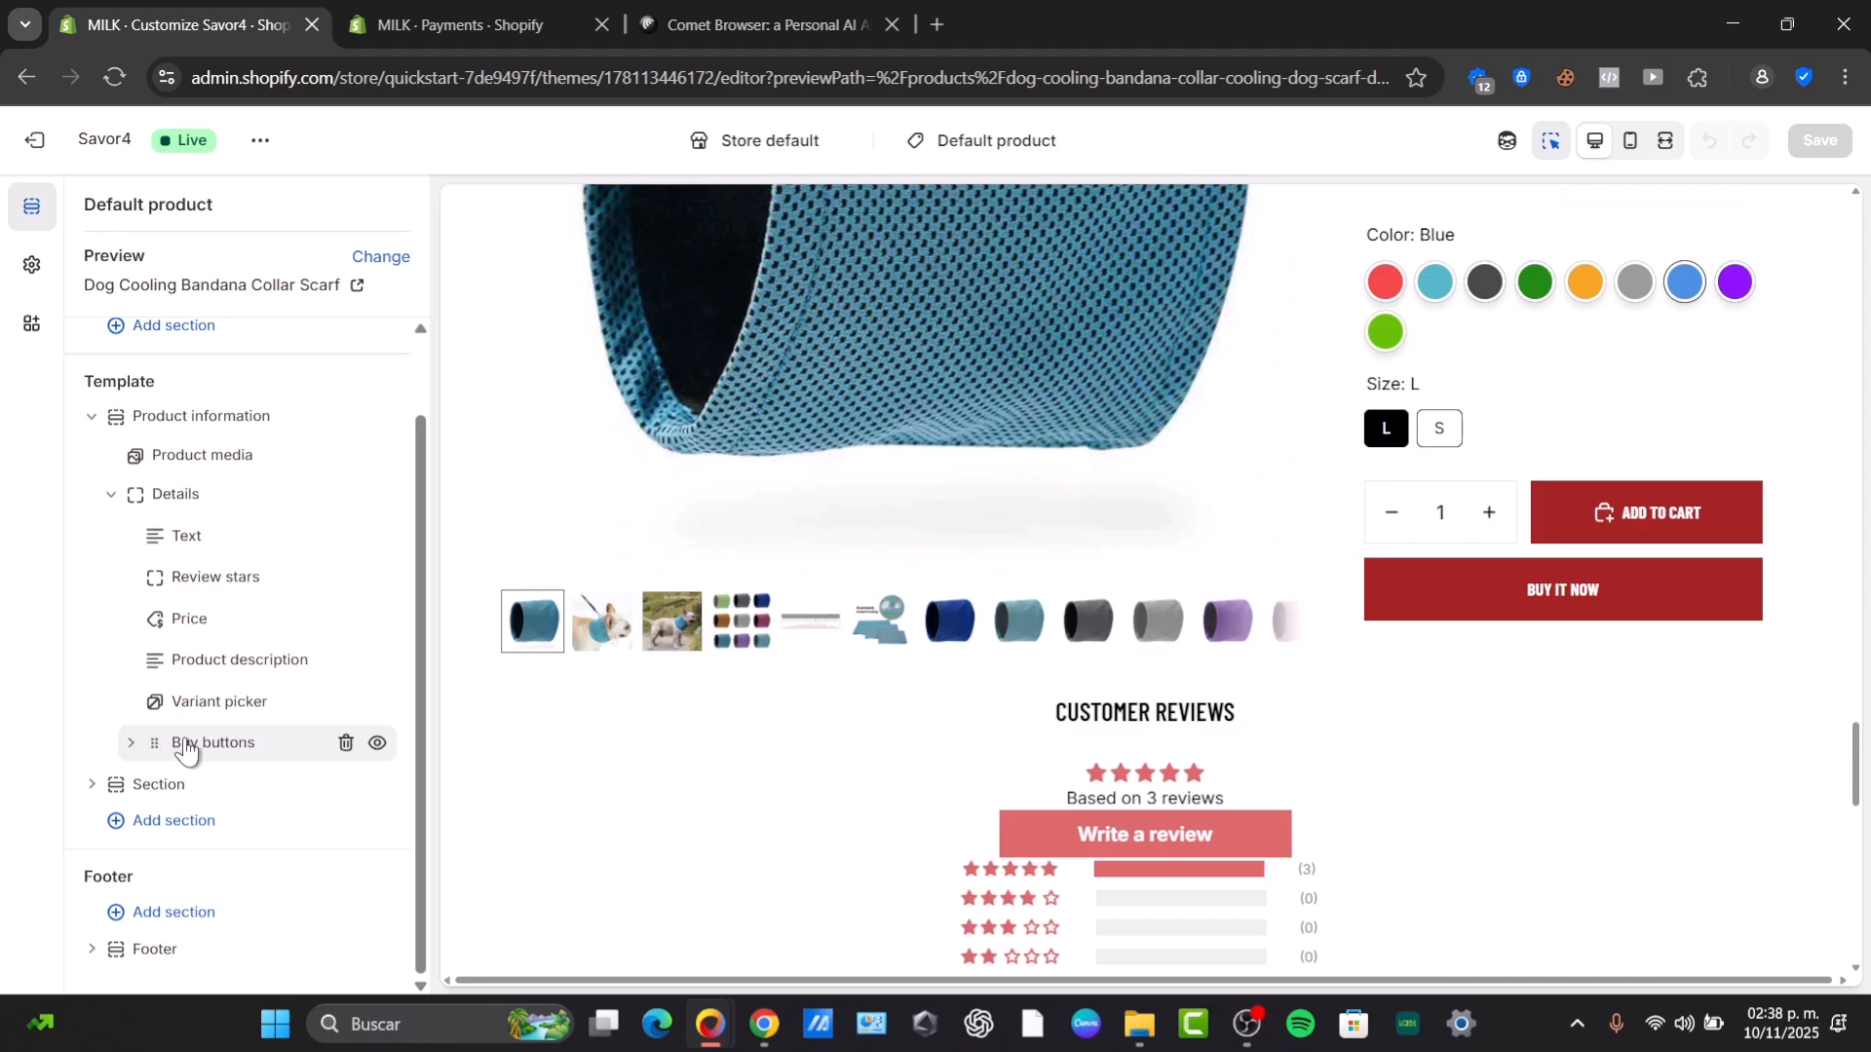
click(178, 752)
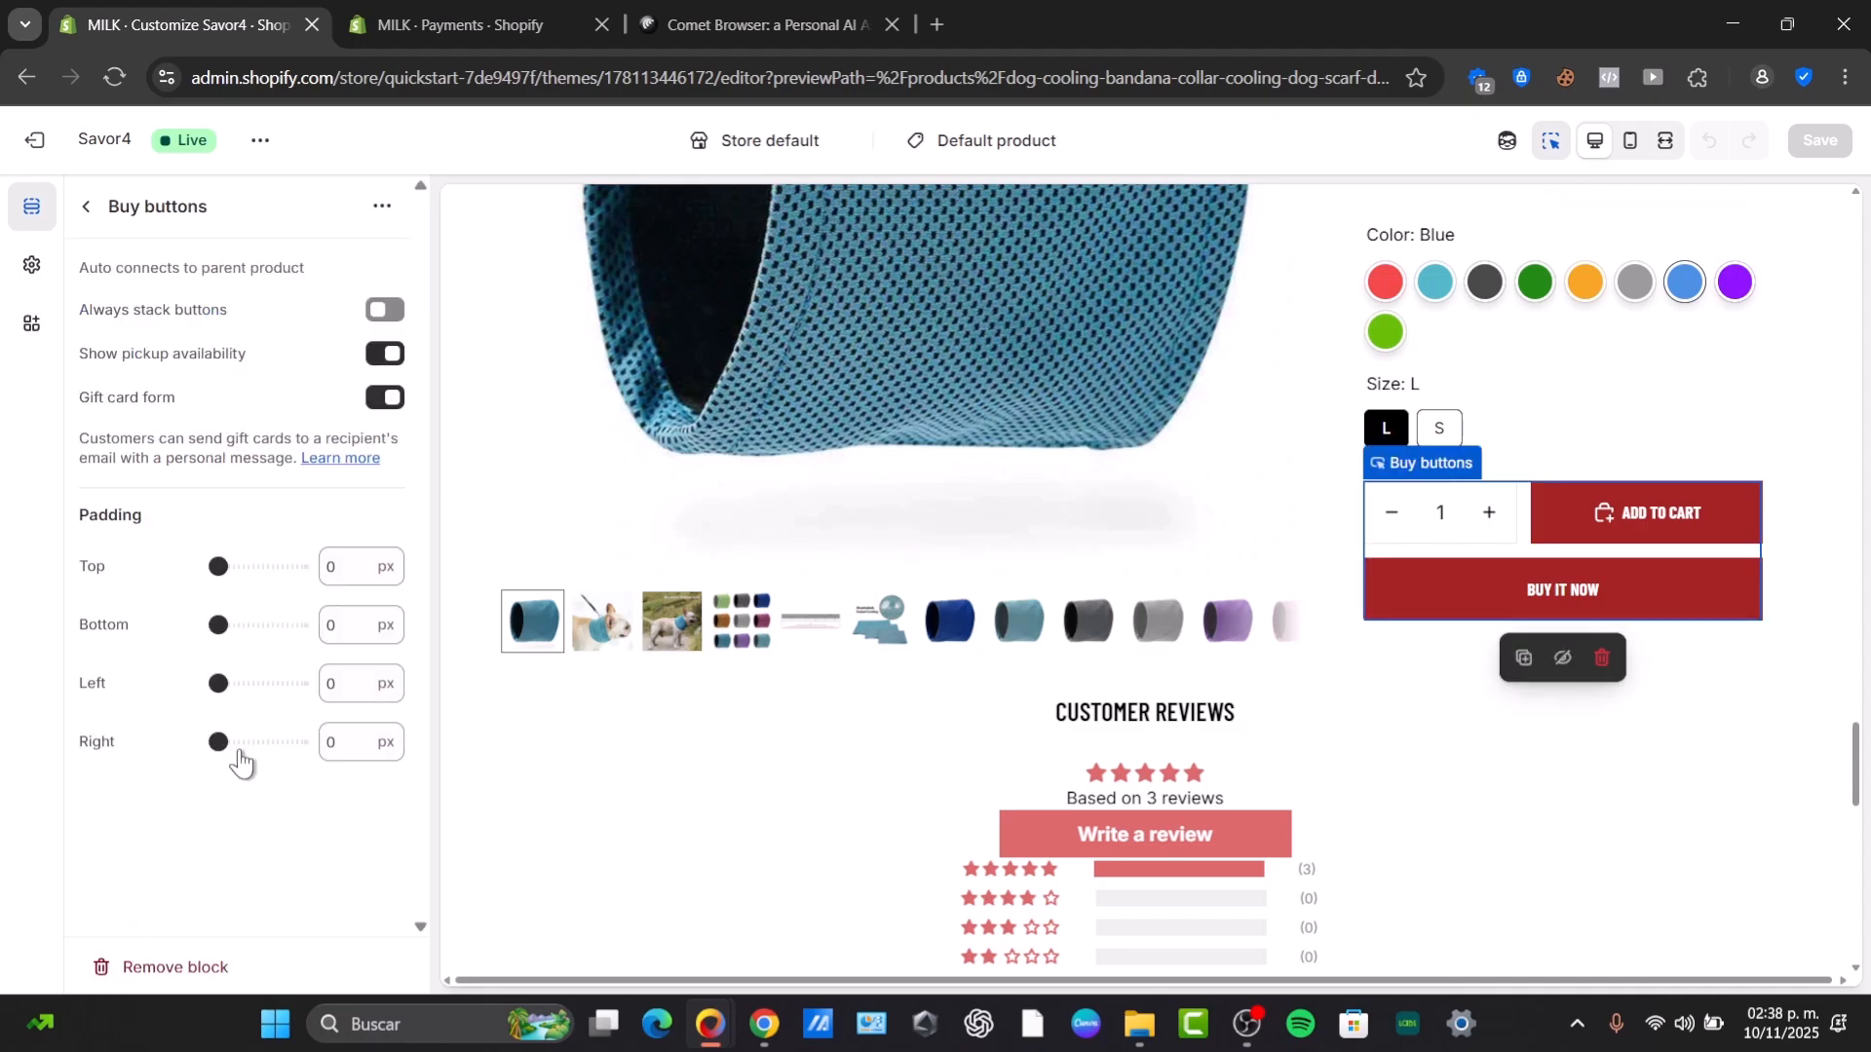
click(393, 310)
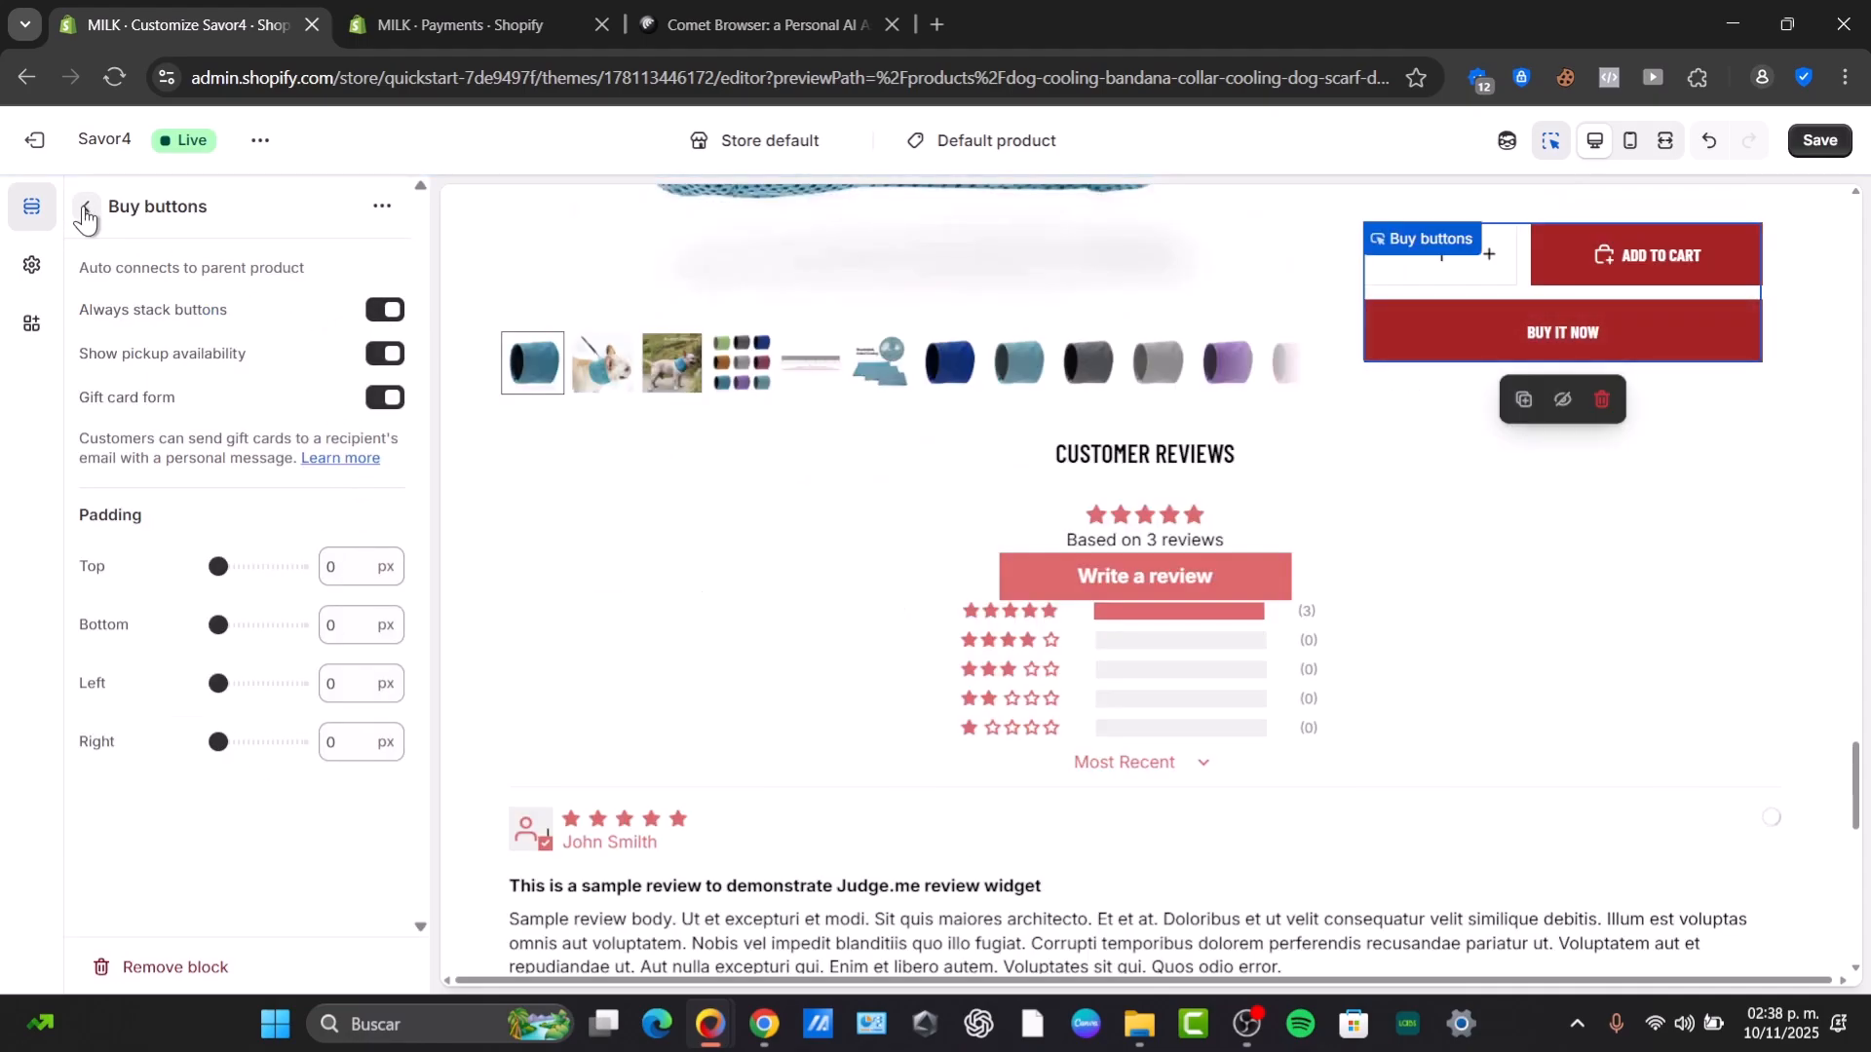
Inspect the Footer section's layout, appearance and padding settings.
click(85, 208)
scroll(1000, 653, down, 5)
scroll(141, 821, down, 2)
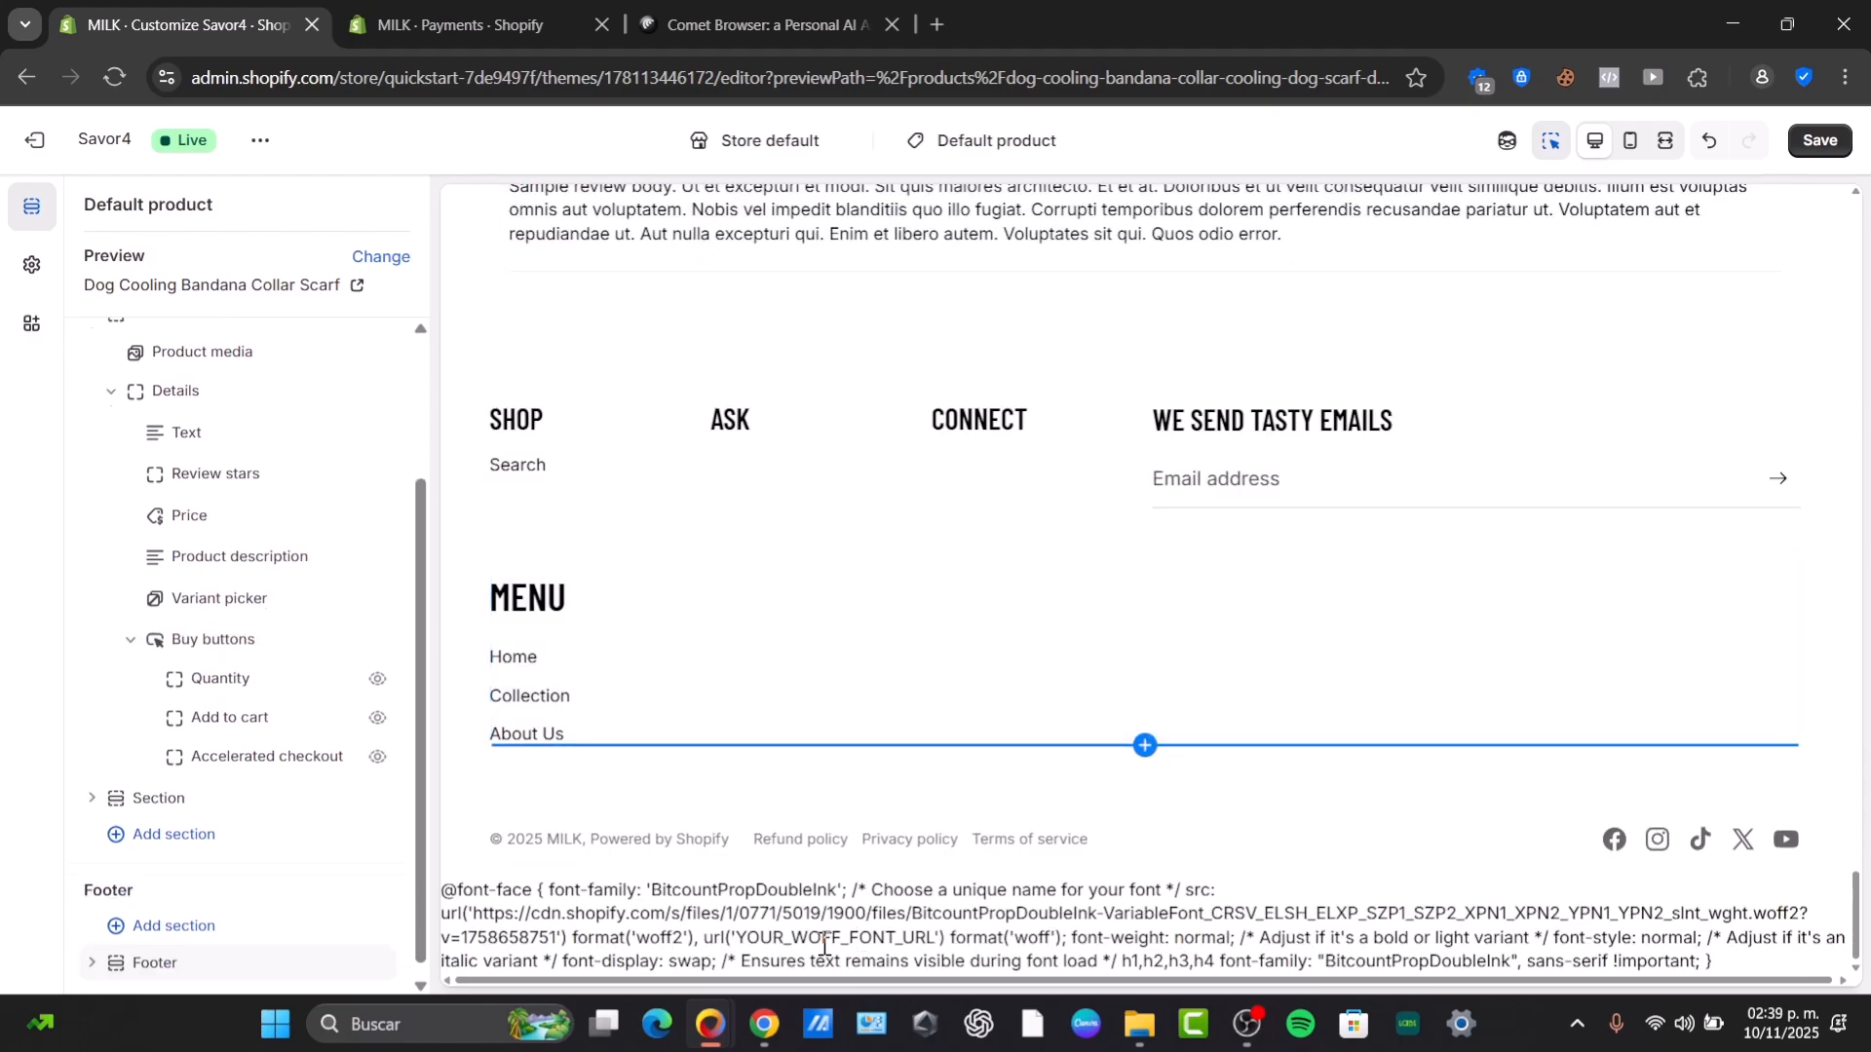
click(156, 949)
scroll(248, 821, down, 4)
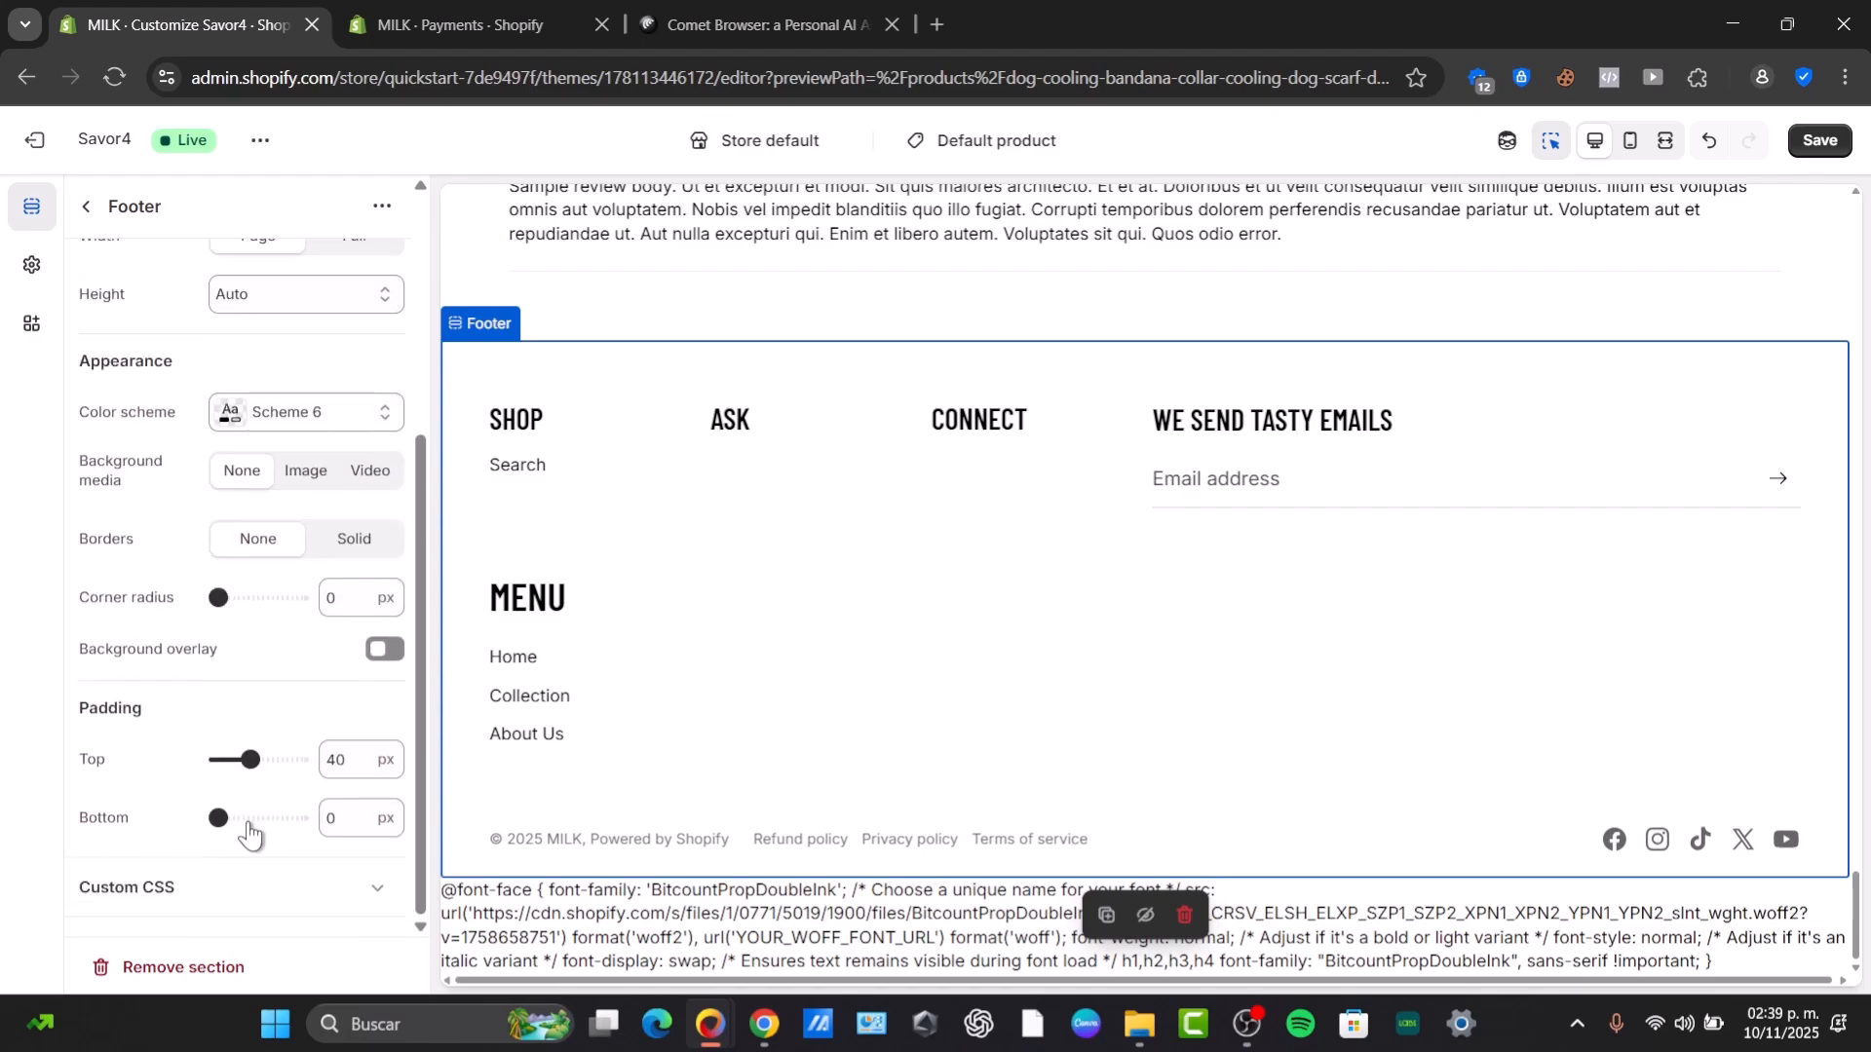
scroll(356, 584, up, 4)
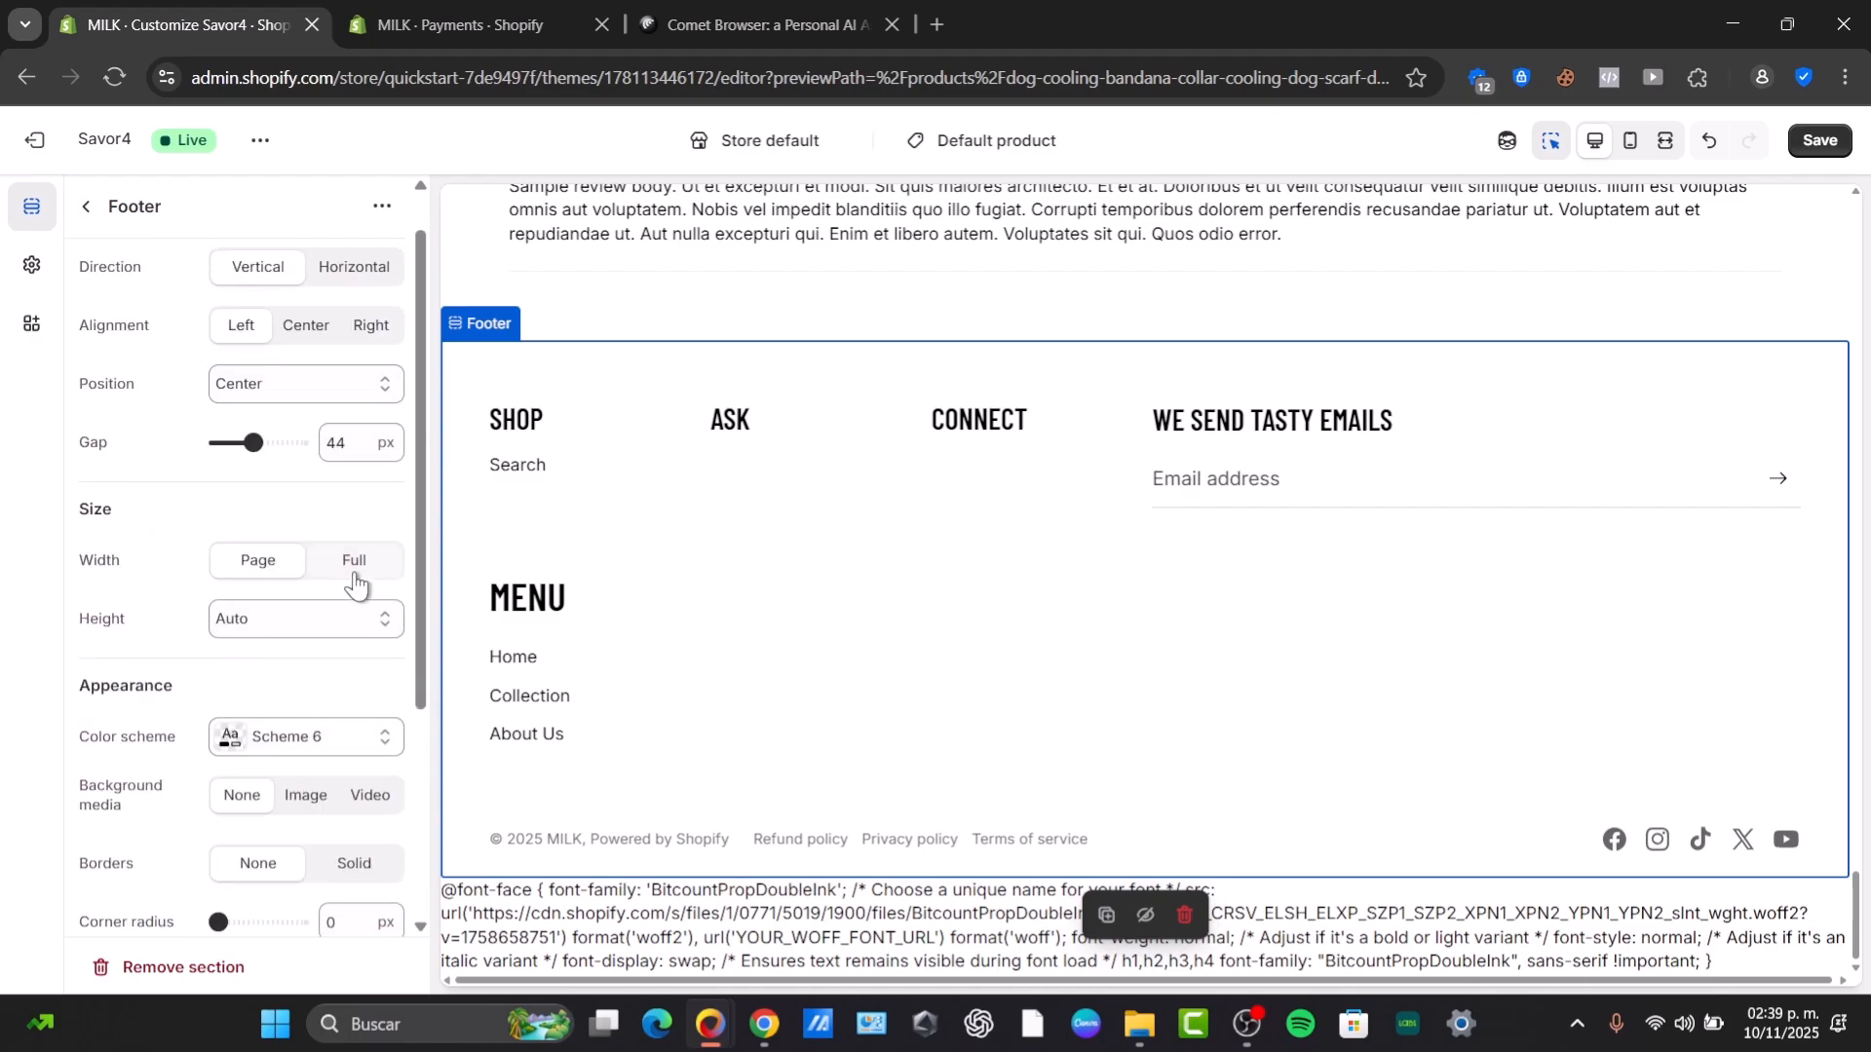
click(86, 208)
Browse the Theme settings and App embeds panels.
click(31, 264)
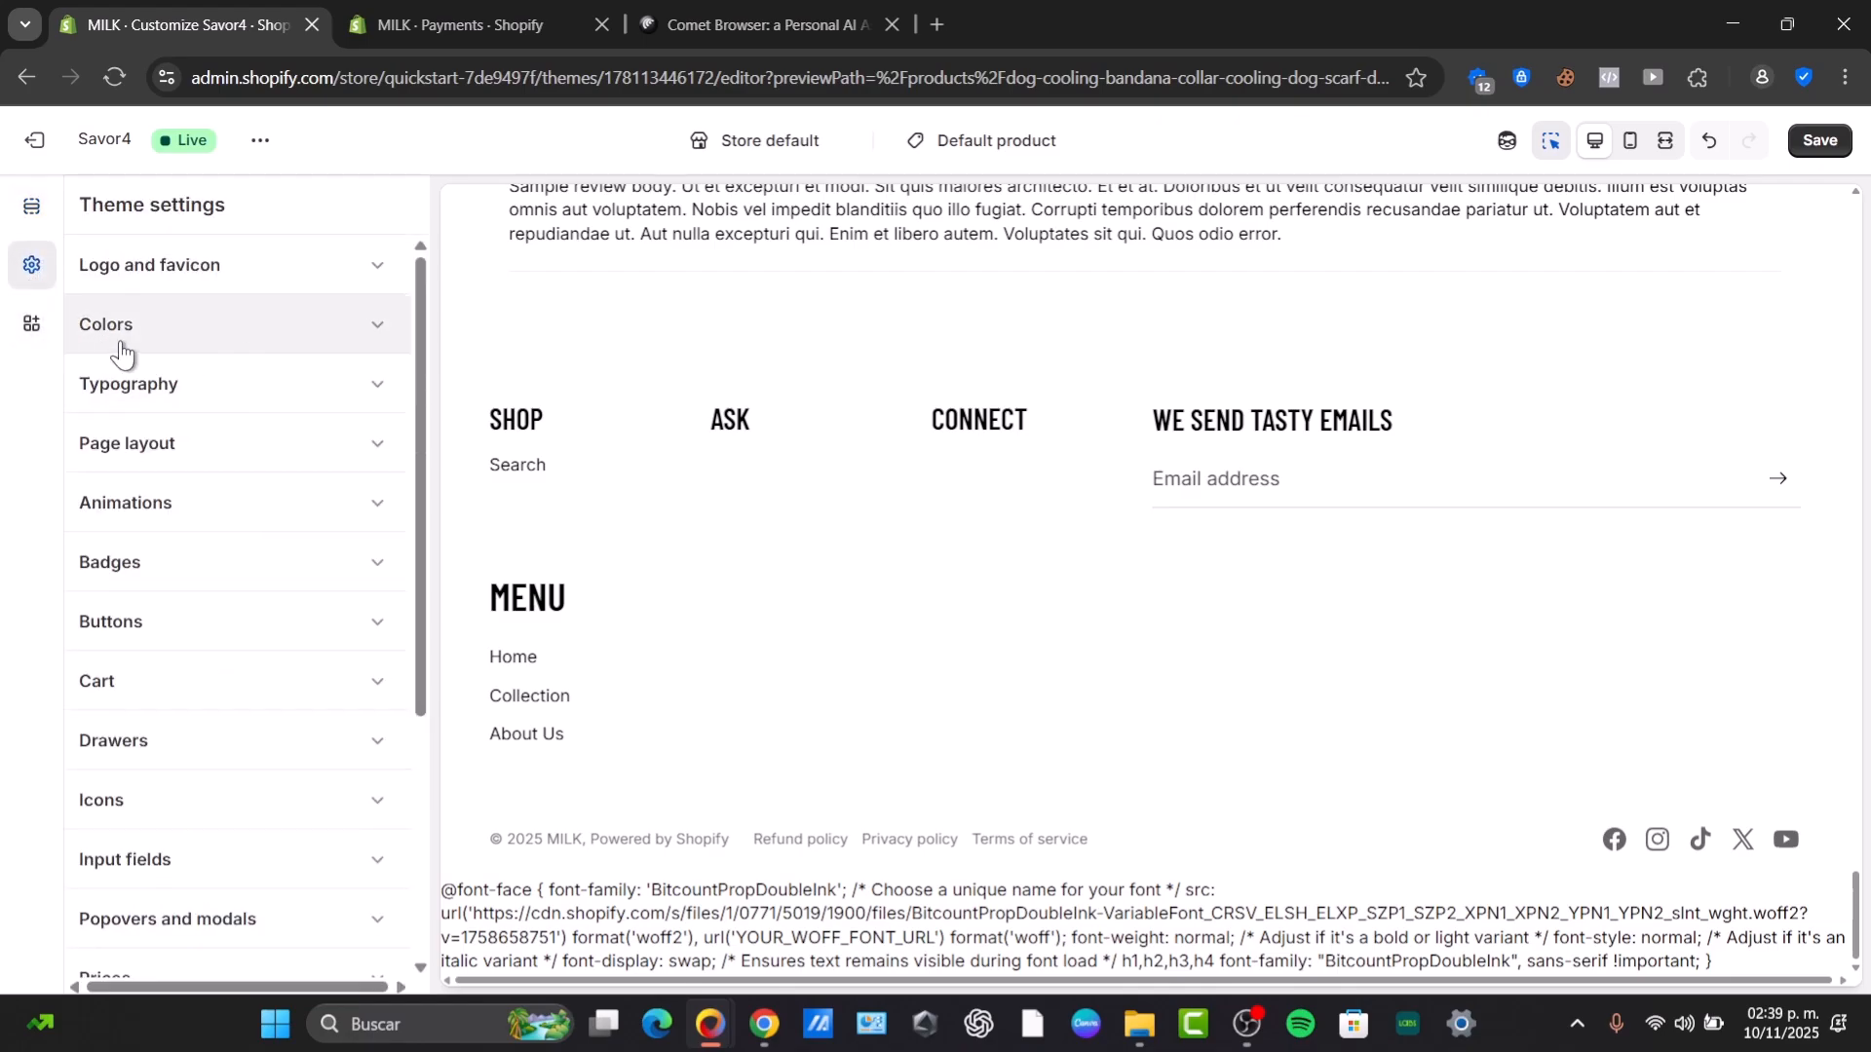
click(31, 323)
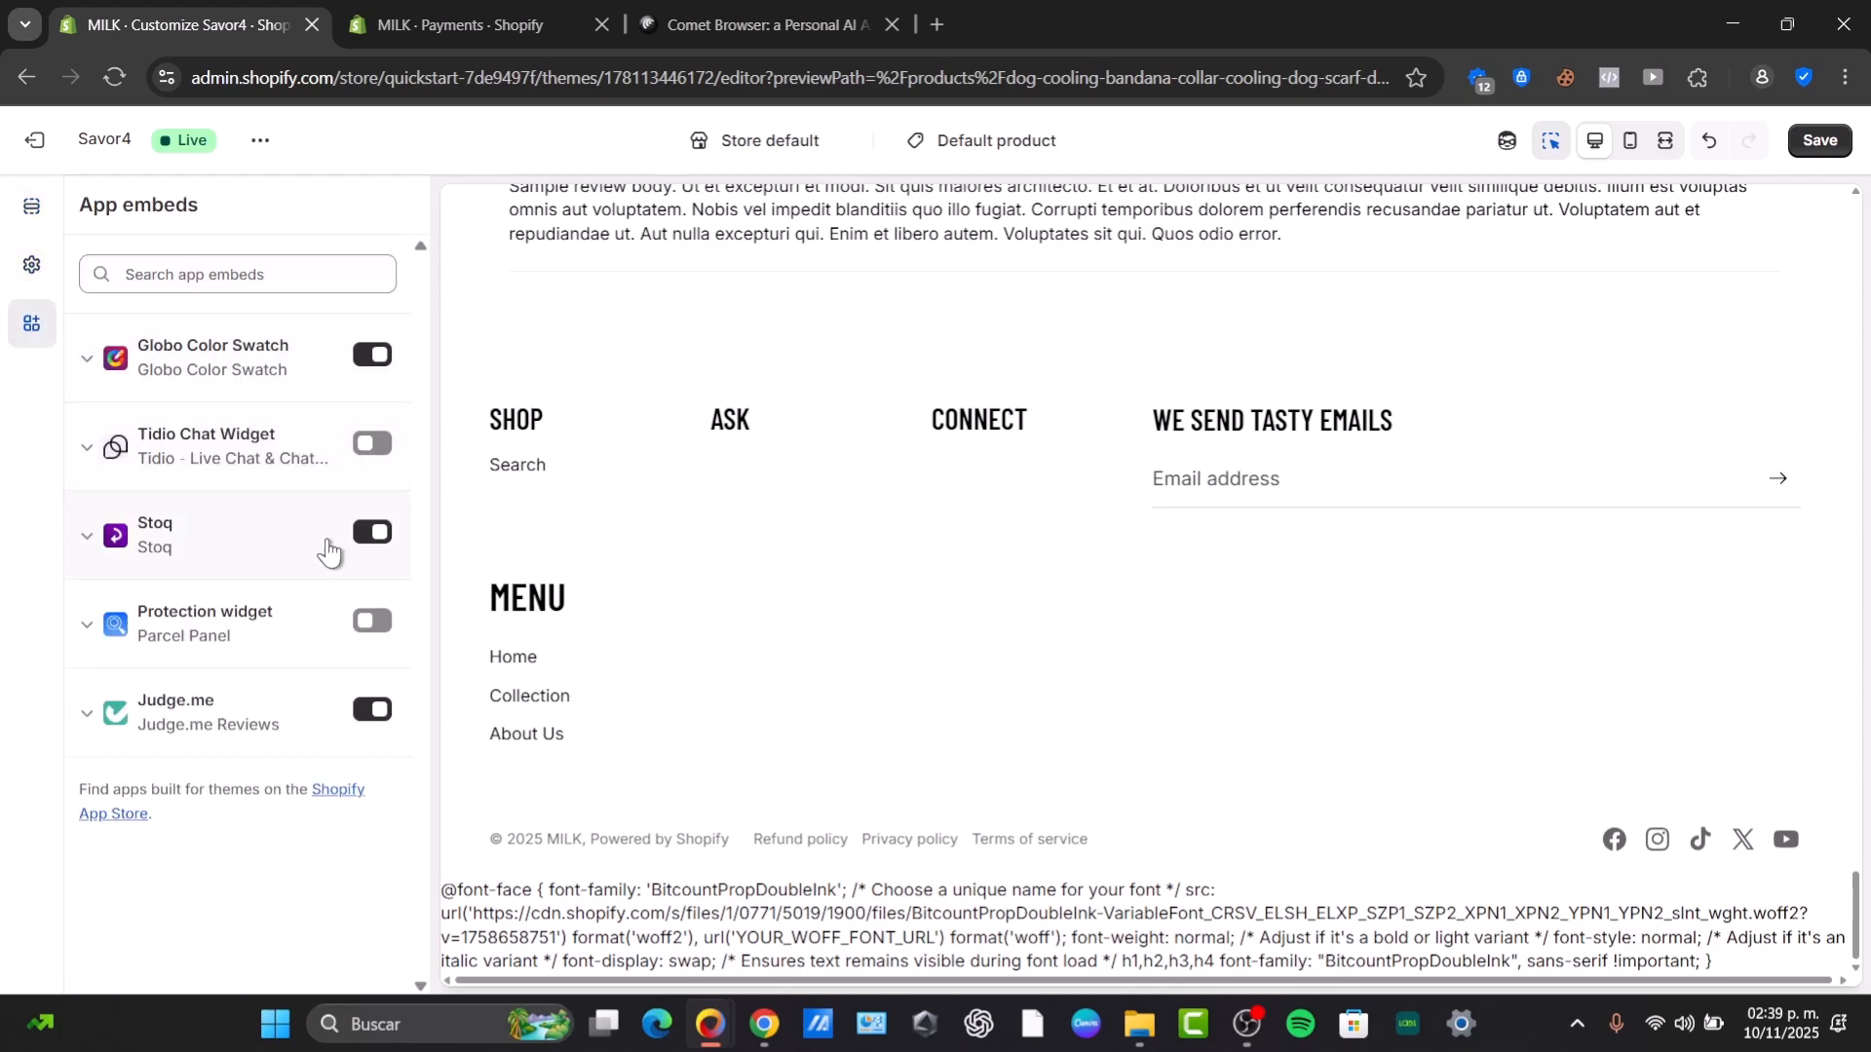
click(30, 262)
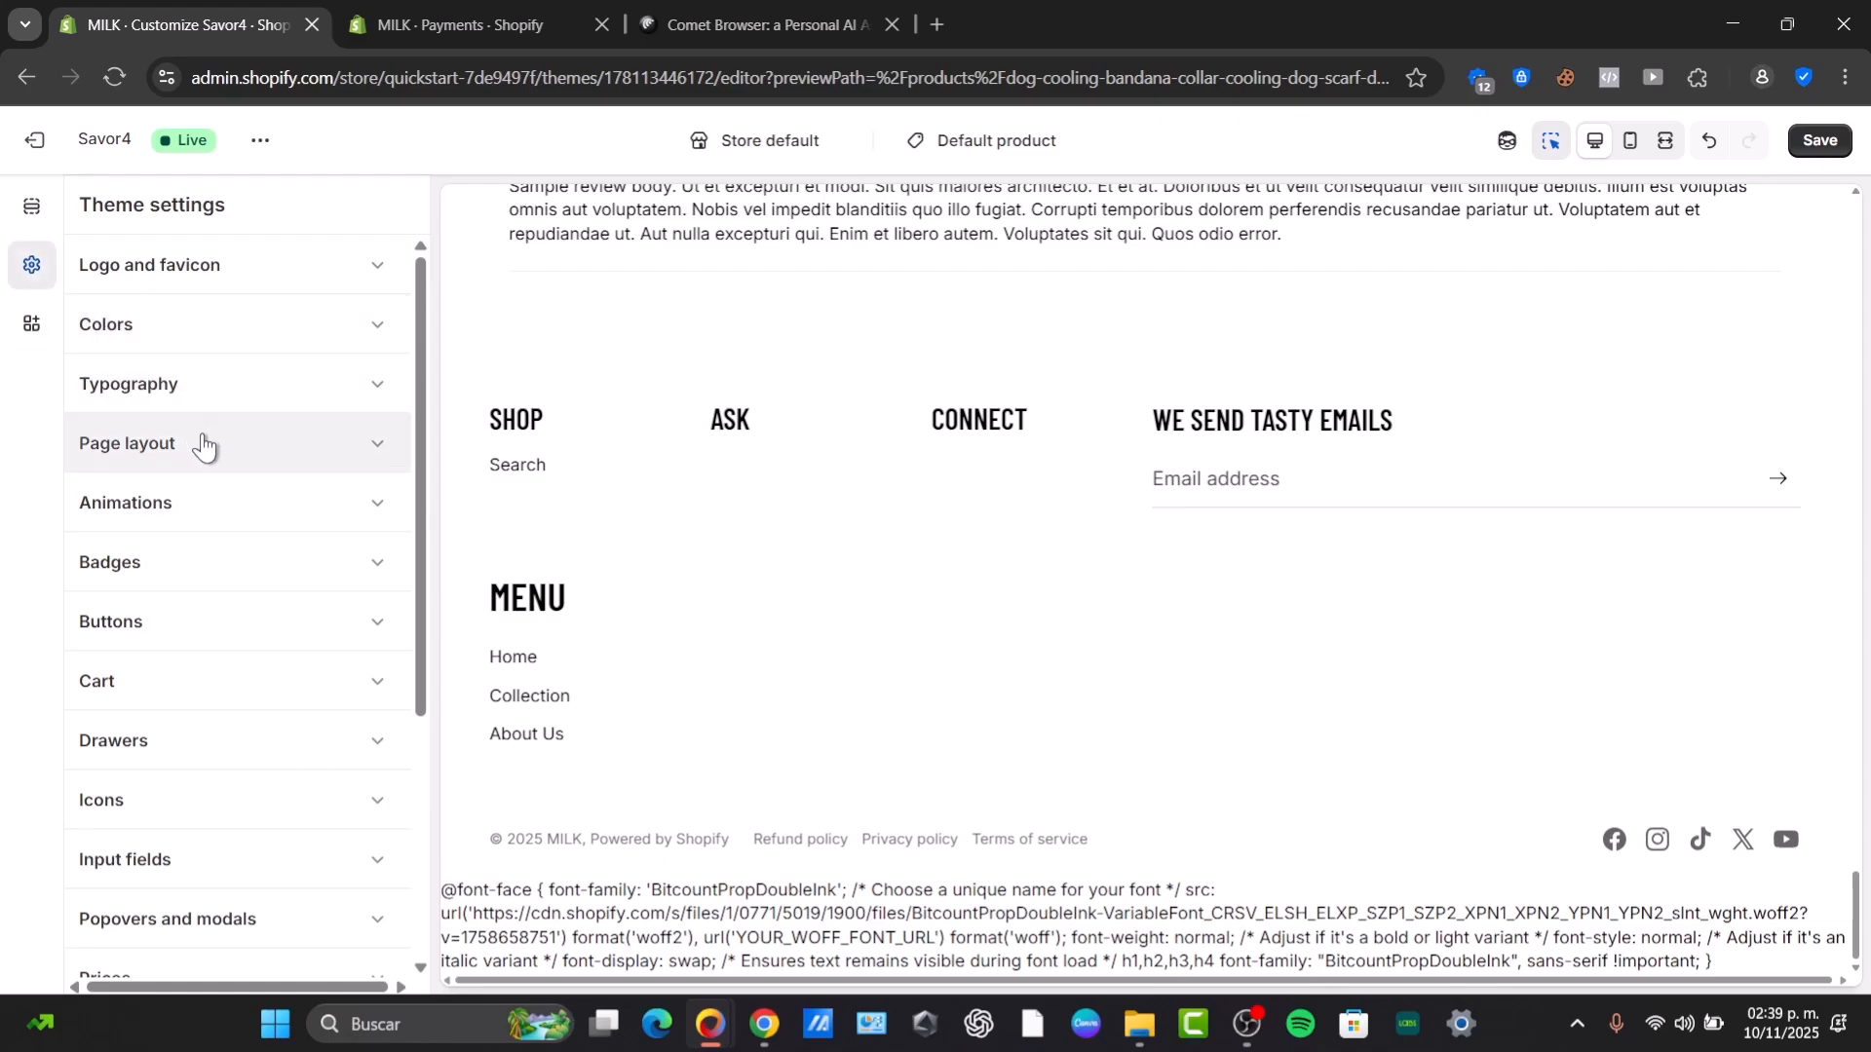
Expand and inspect the Badges group among the theme settings, scrolling through the remaining settings groups.
scroll(209, 422, down, 3)
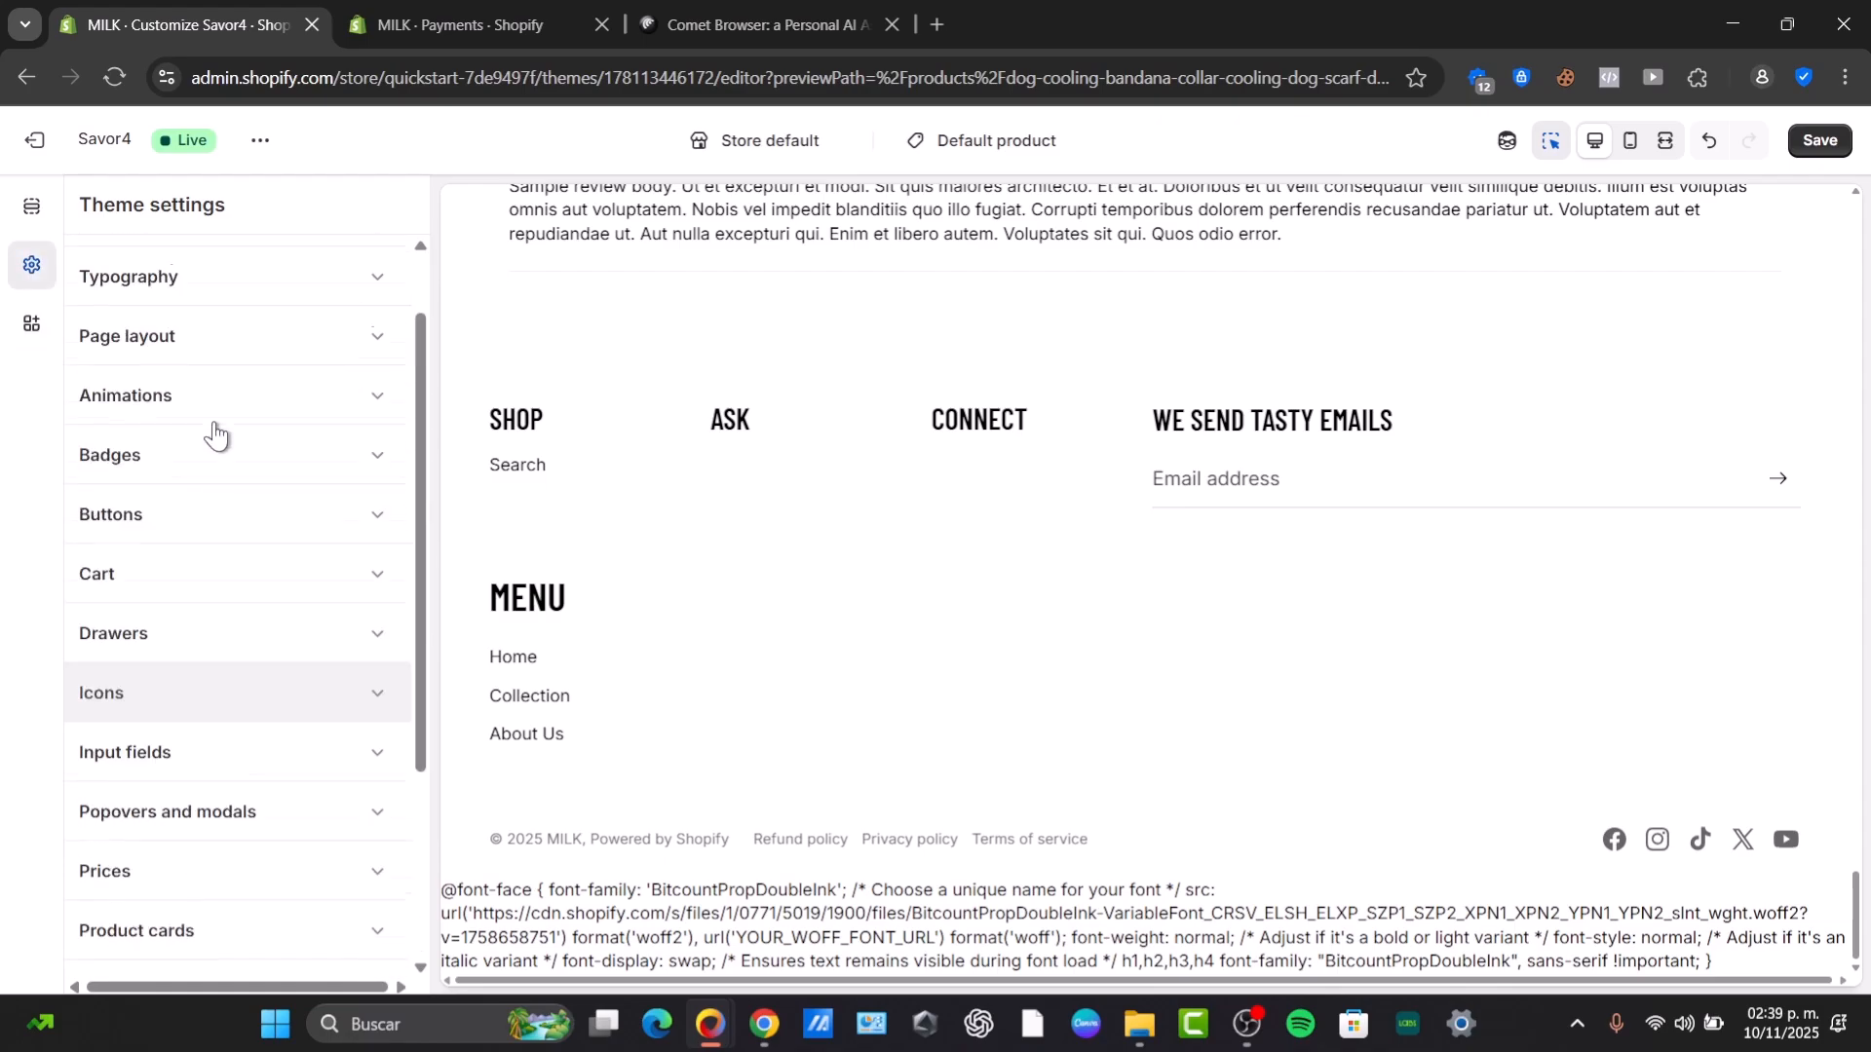
scroll(206, 487, up, 2)
click(192, 490)
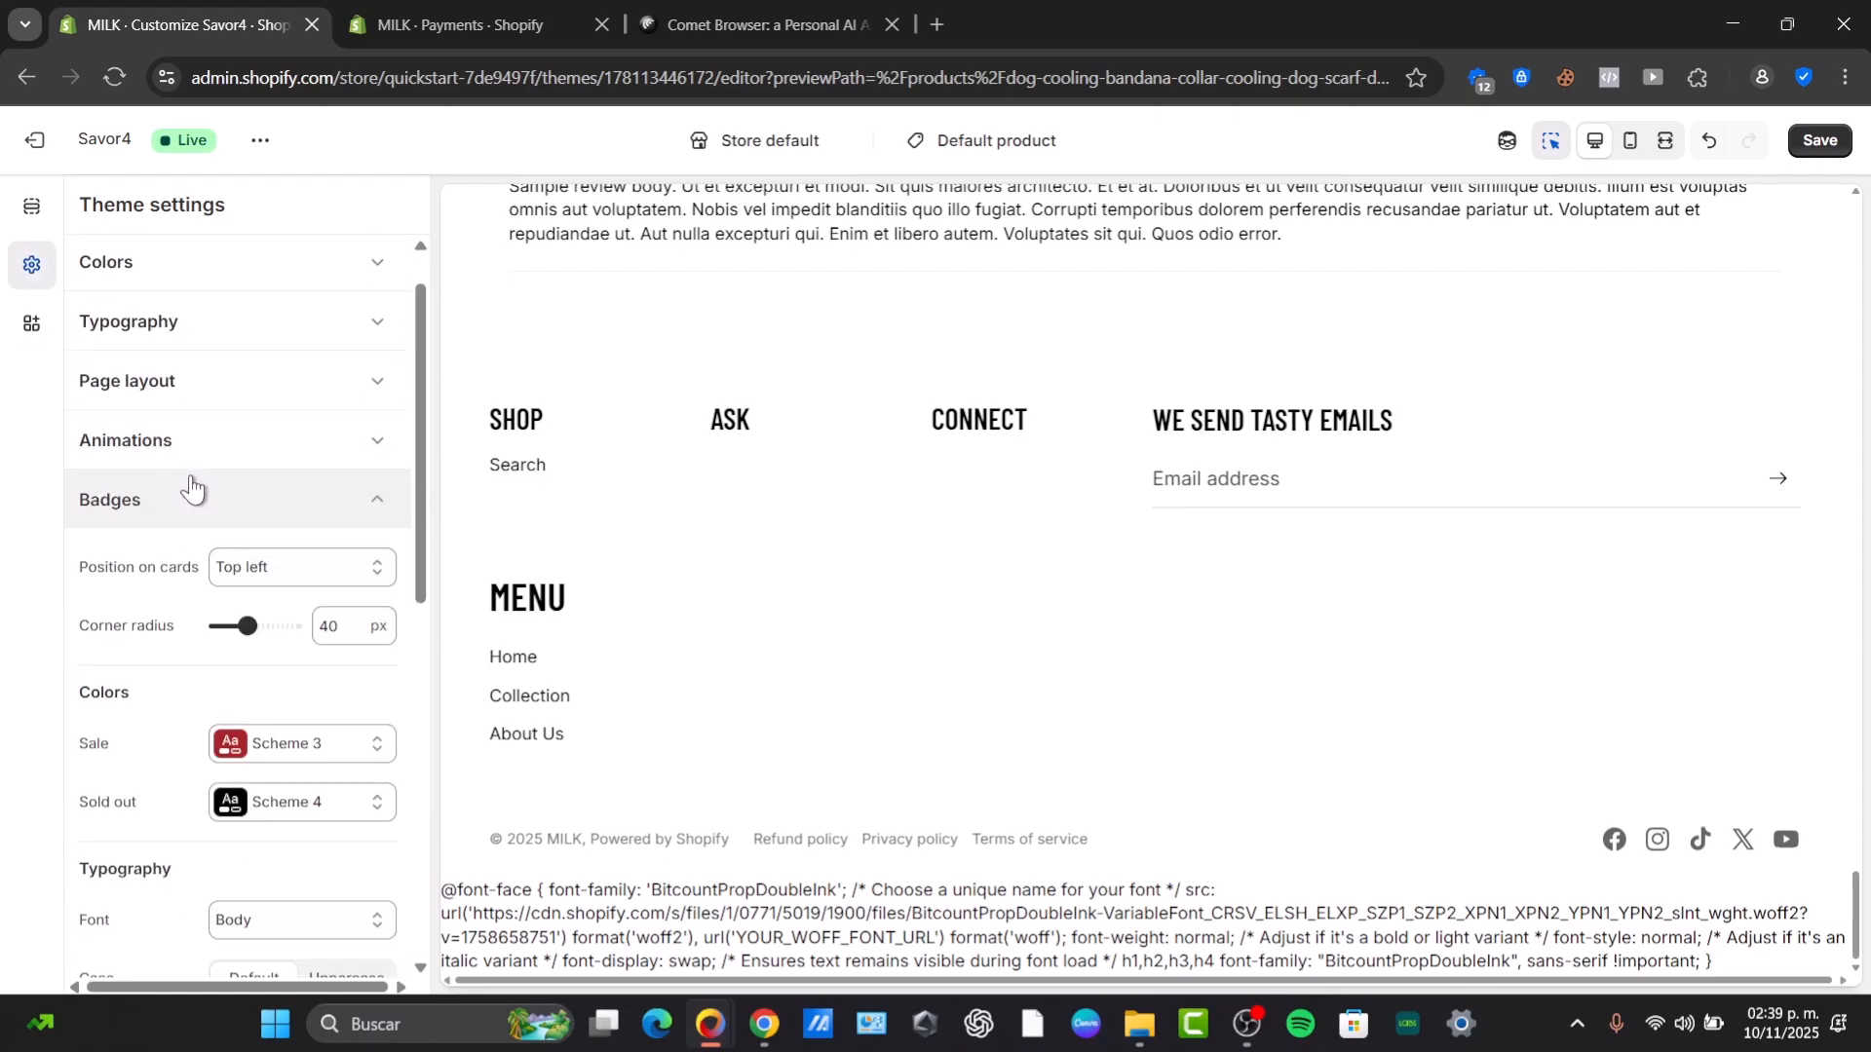
click(148, 502)
click(167, 559)
click(163, 563)
scroll(165, 629, down, 3)
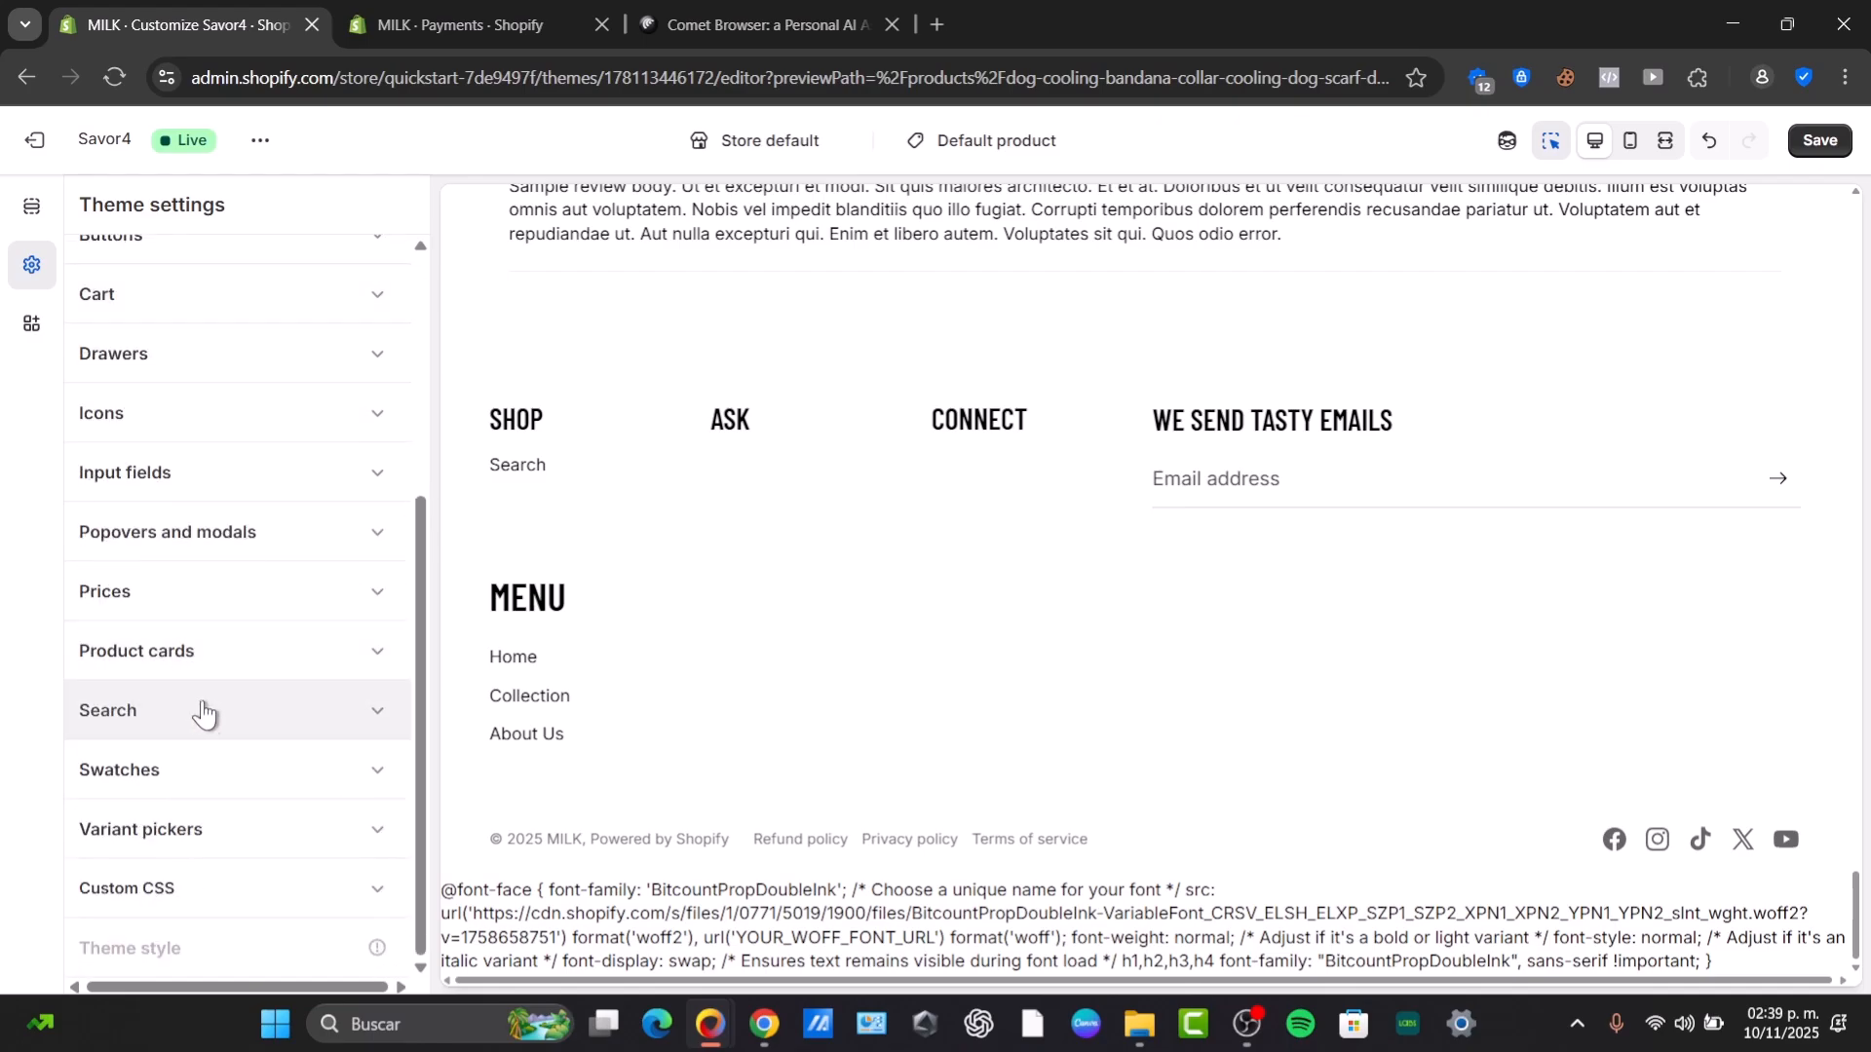
Open the PayPal Express Checkout payment method's settings in the store's Payments settings.
click(395, 6)
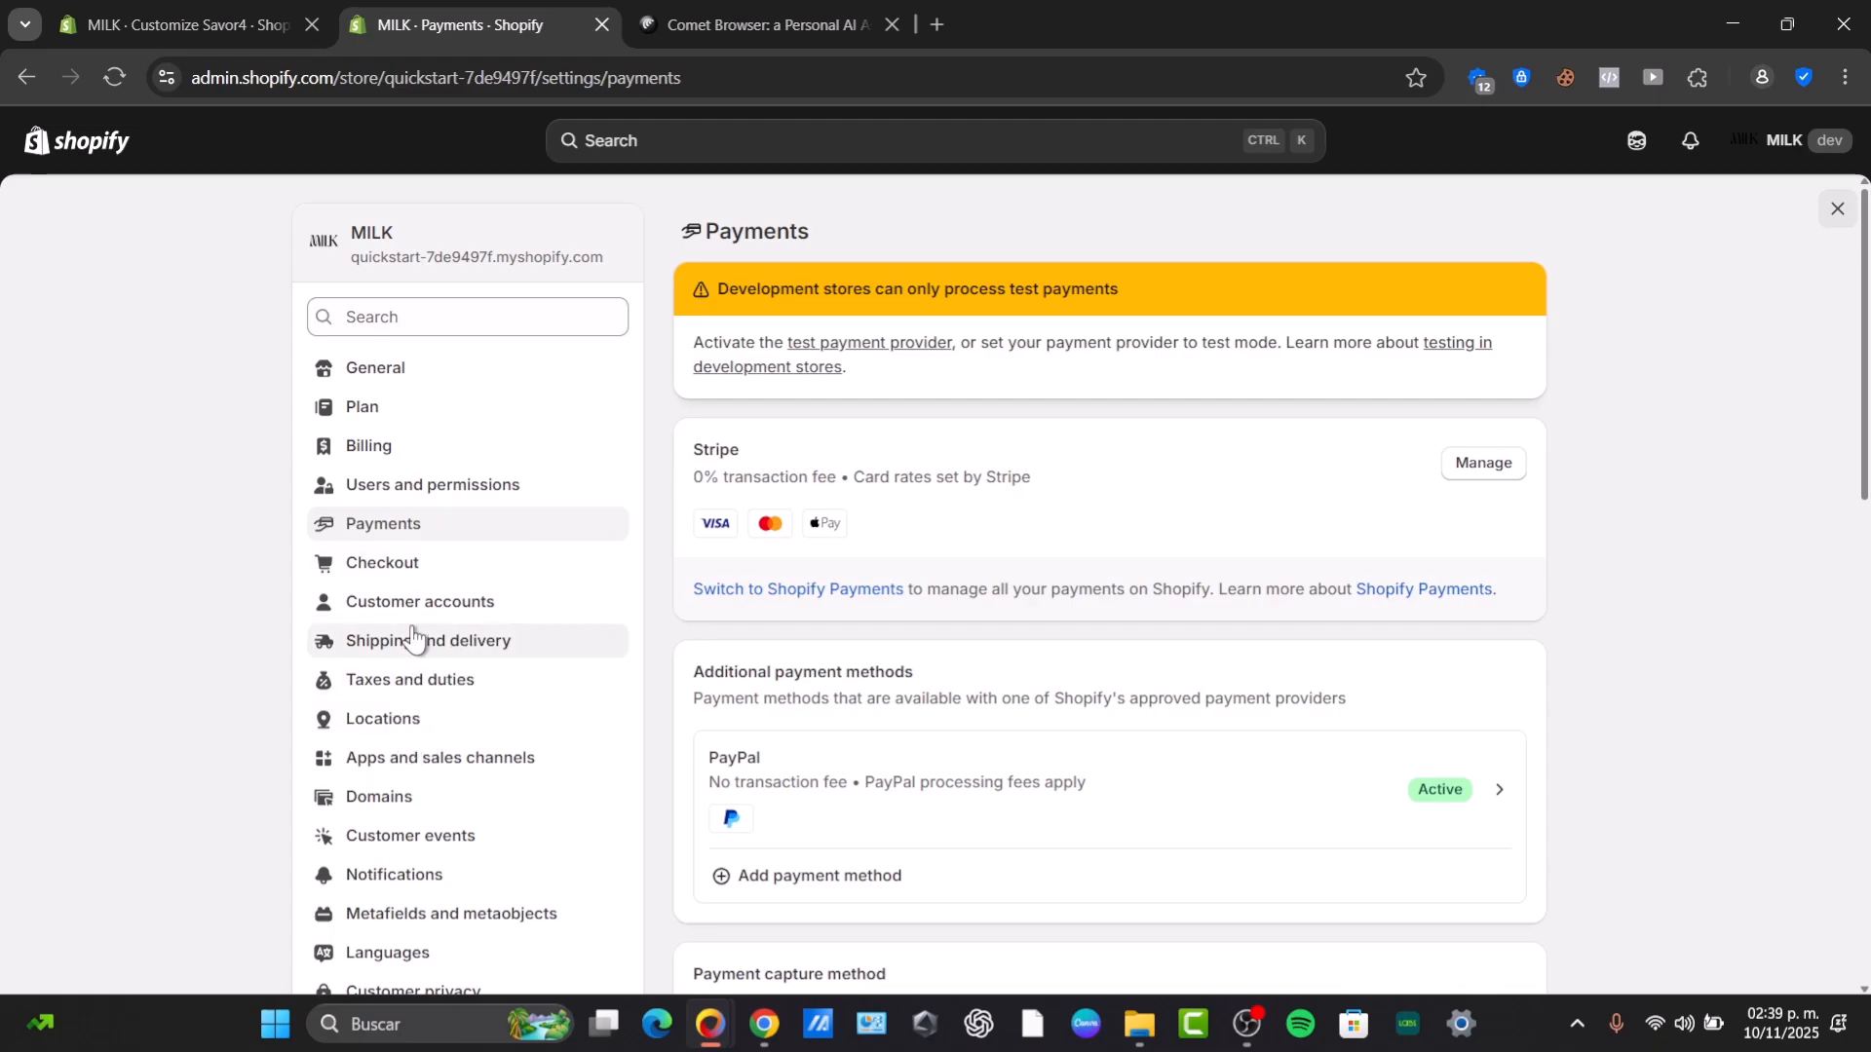
click(1494, 808)
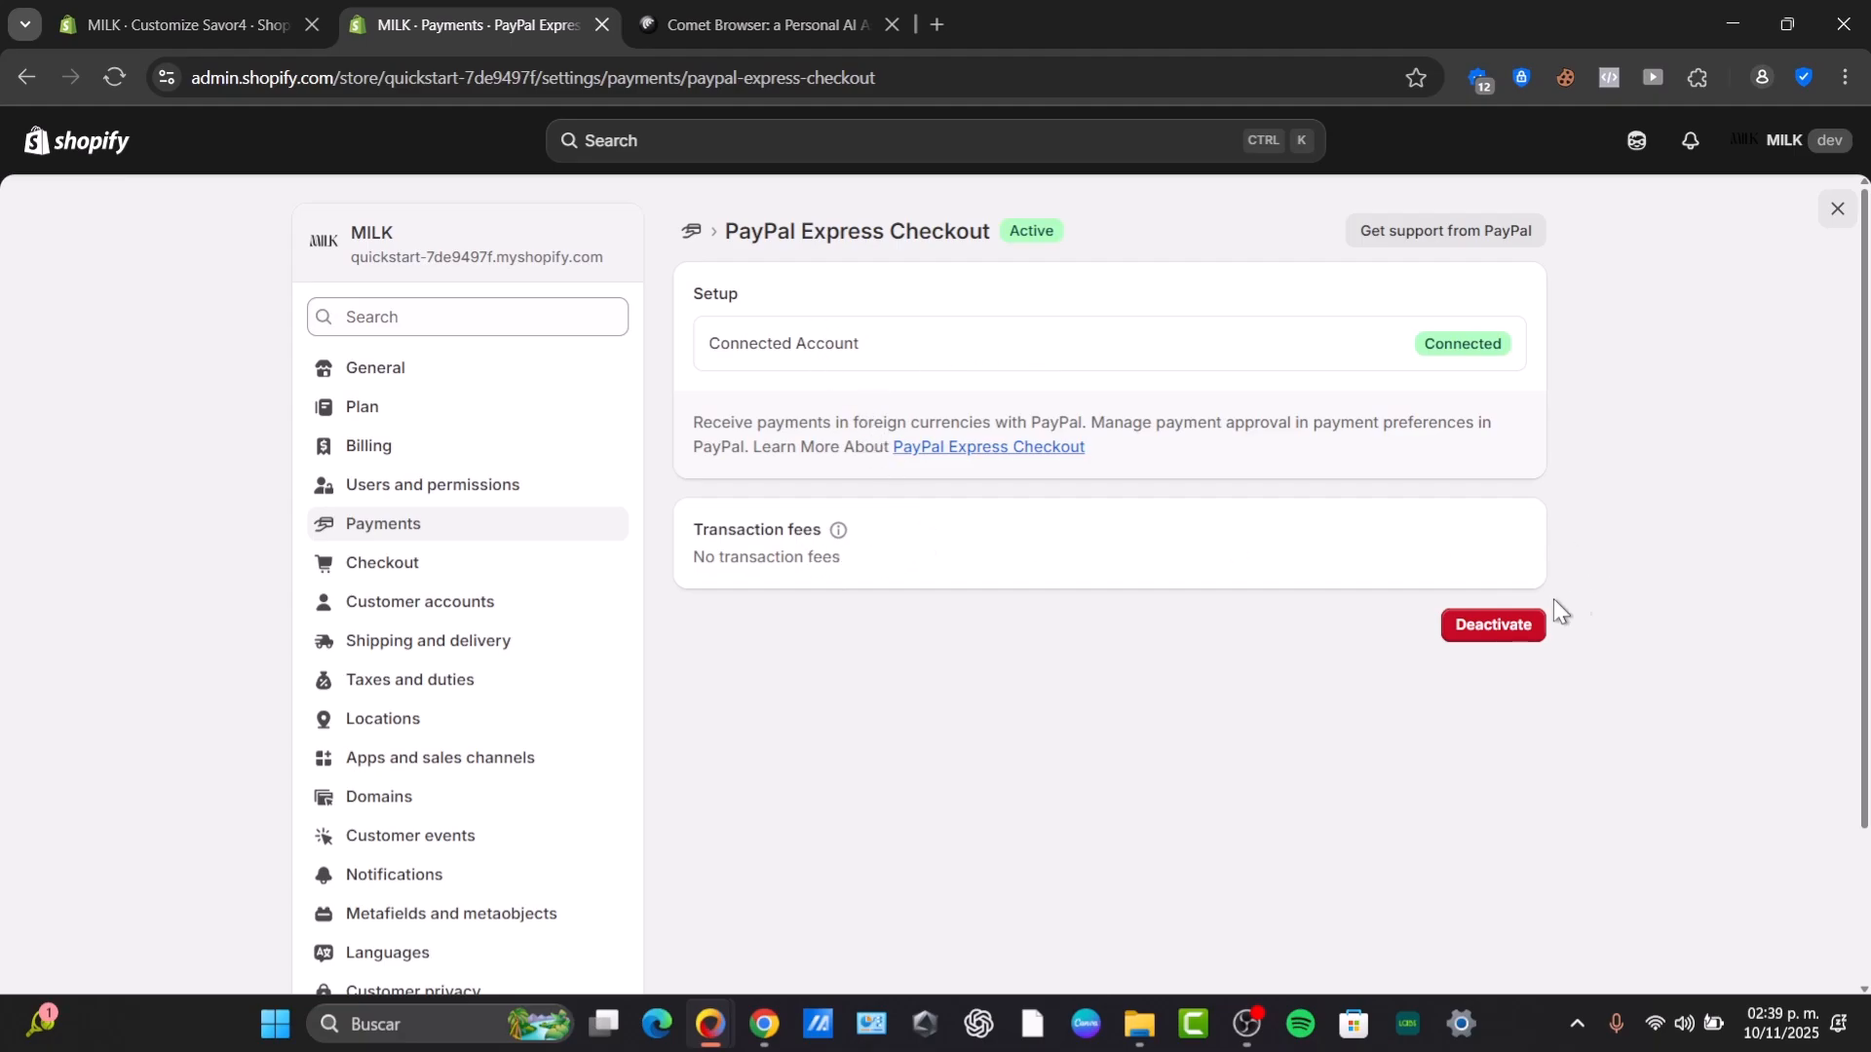
Return to the theme editor and inspect the product description and Add to cart blocks in the product page preview.
click(237, 29)
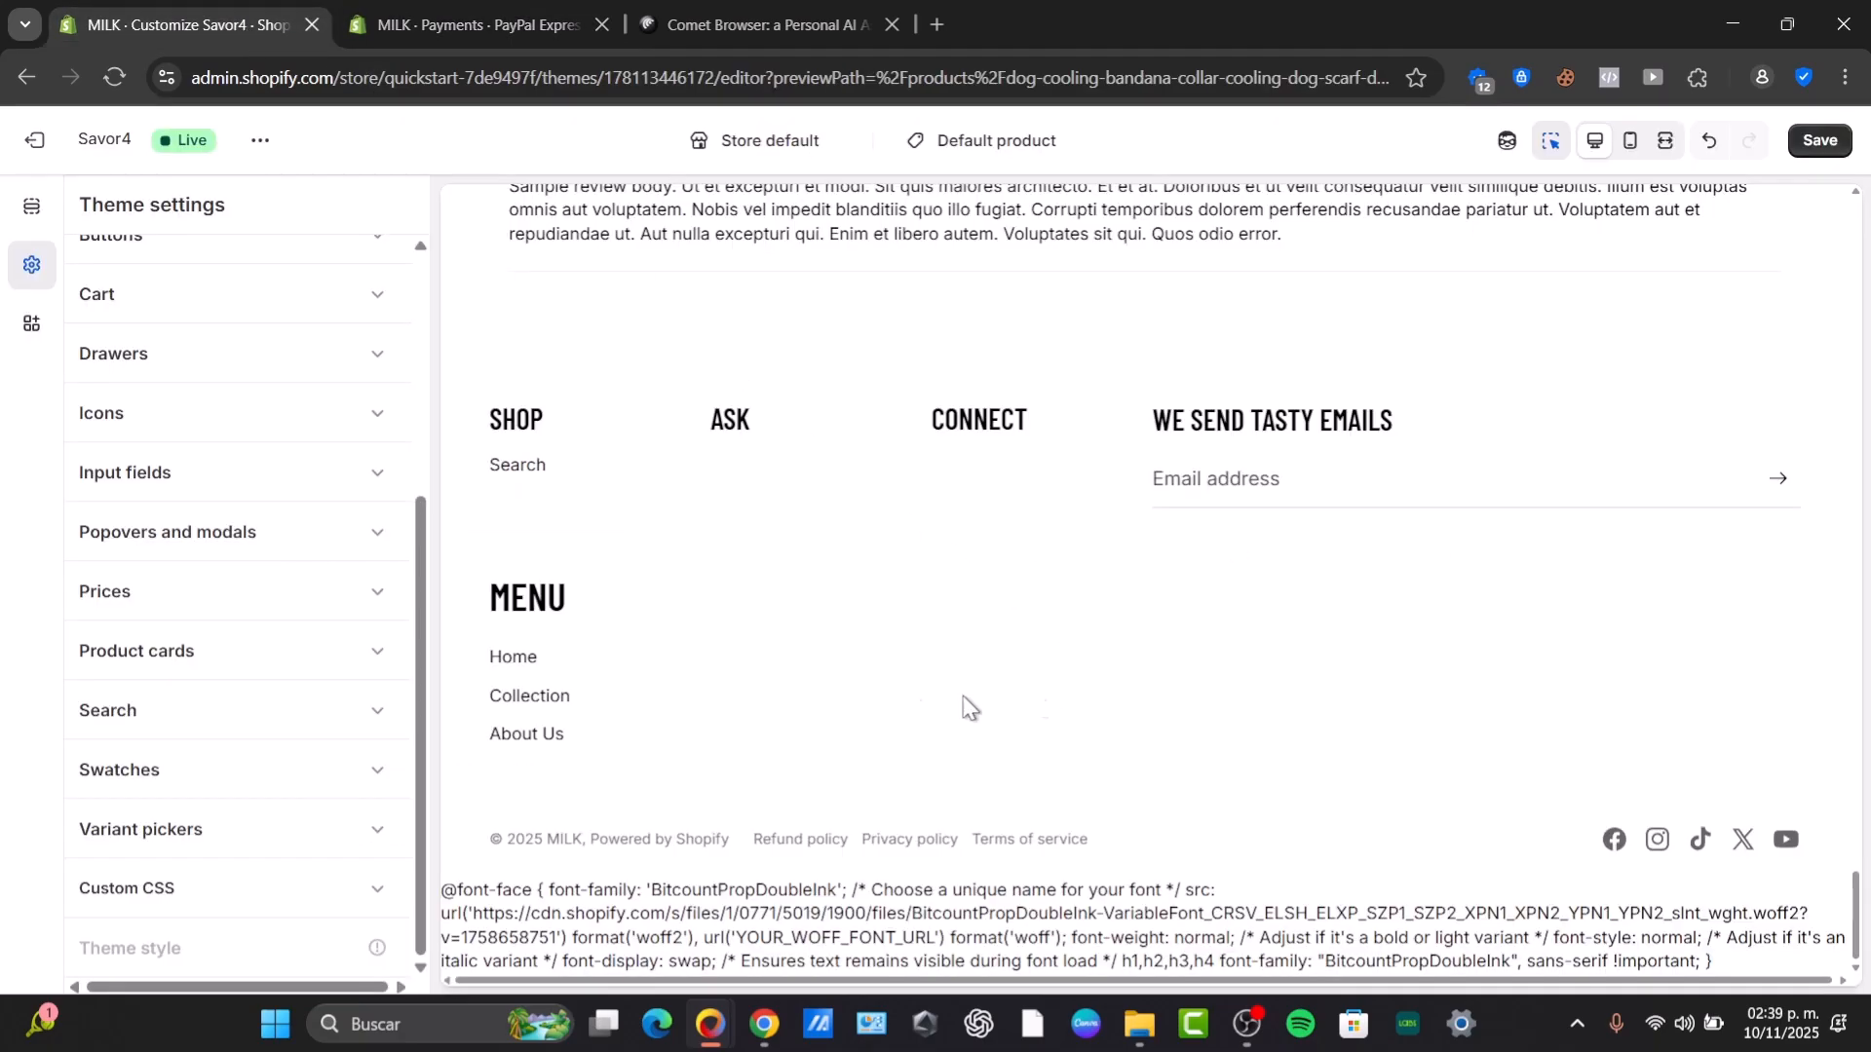
scroll(823, 687, up, 20)
scroll(880, 677, down, 5)
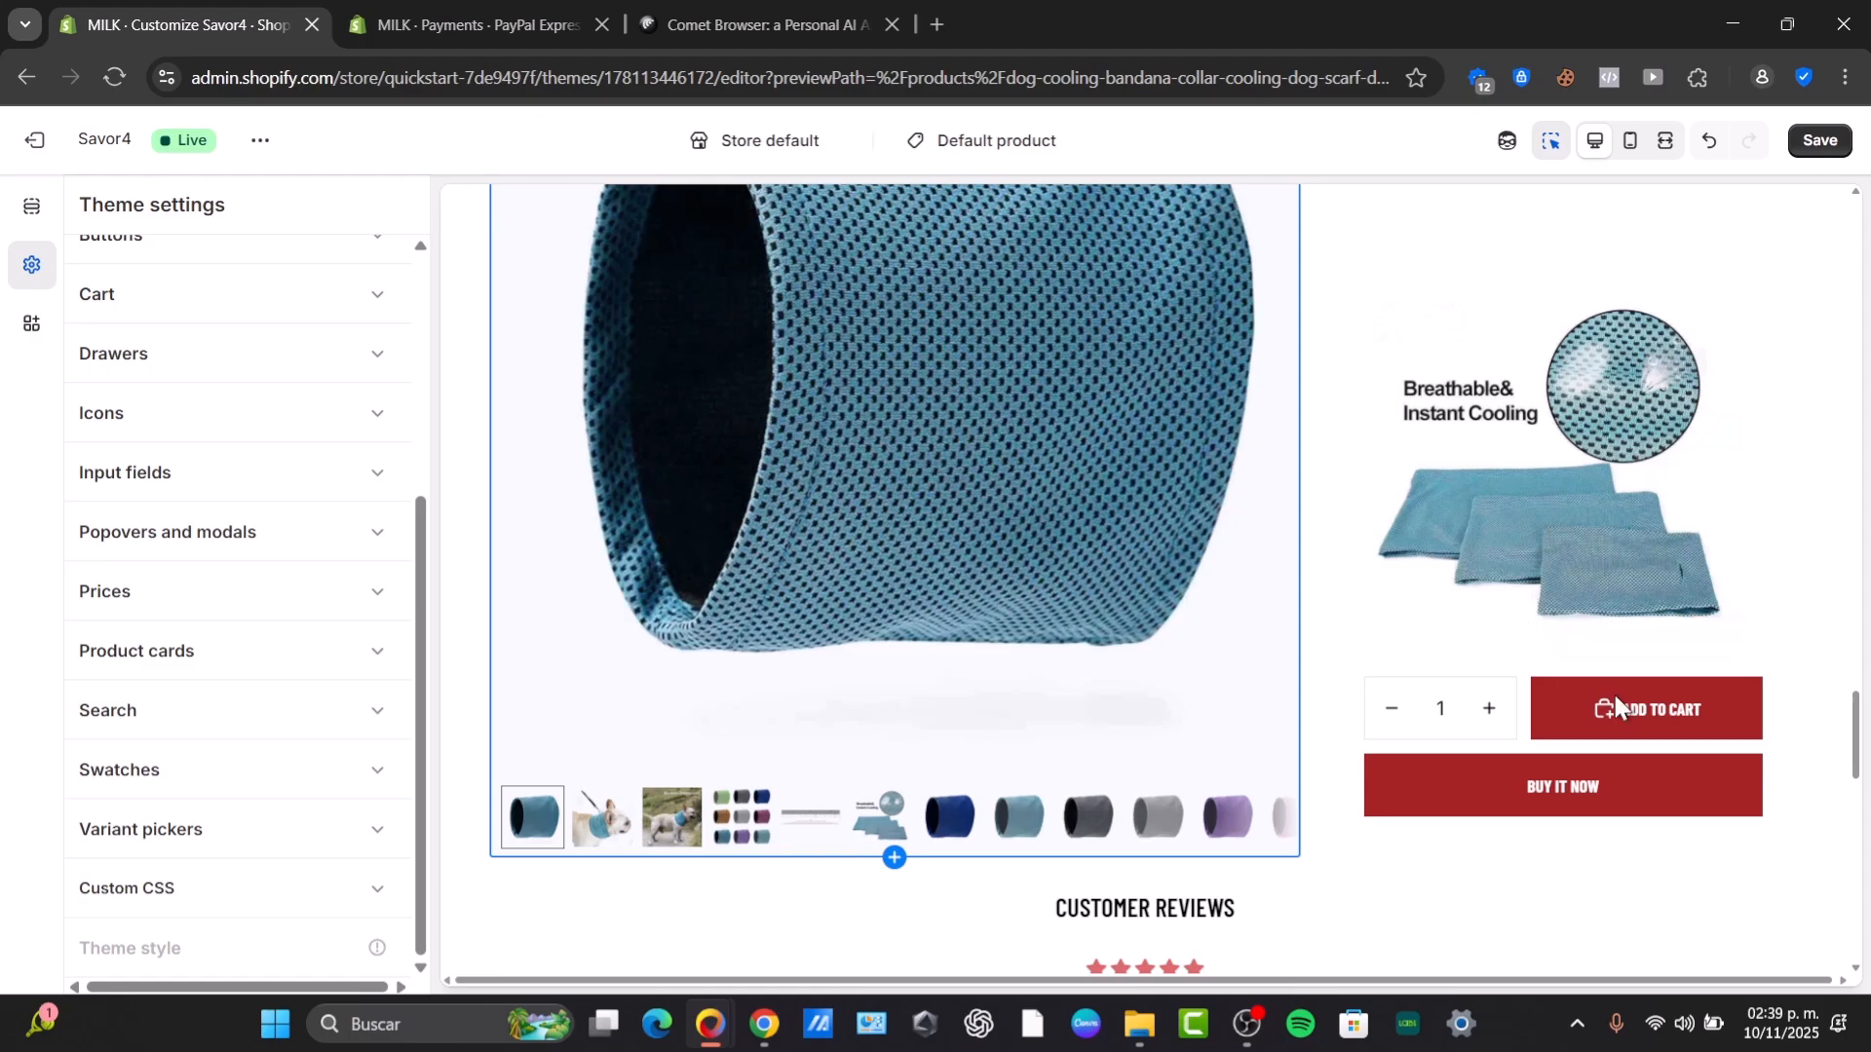
click(1434, 660)
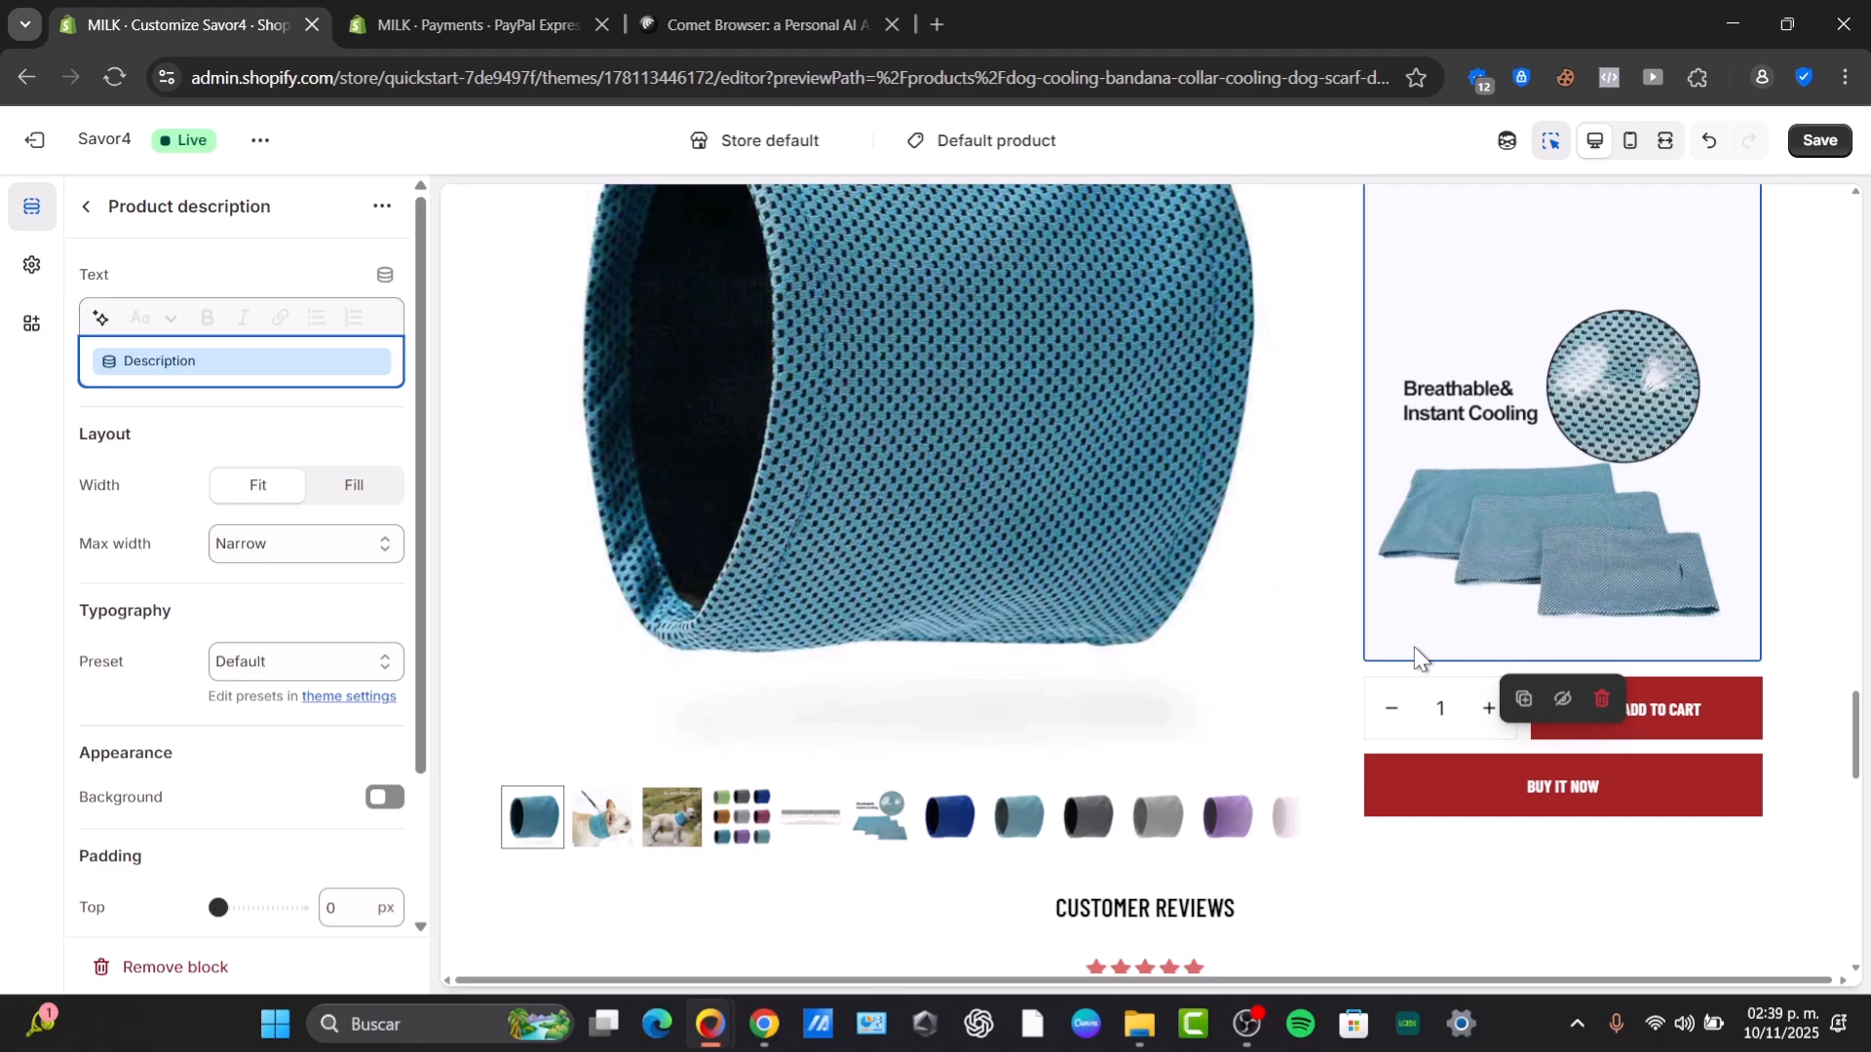
click(1720, 687)
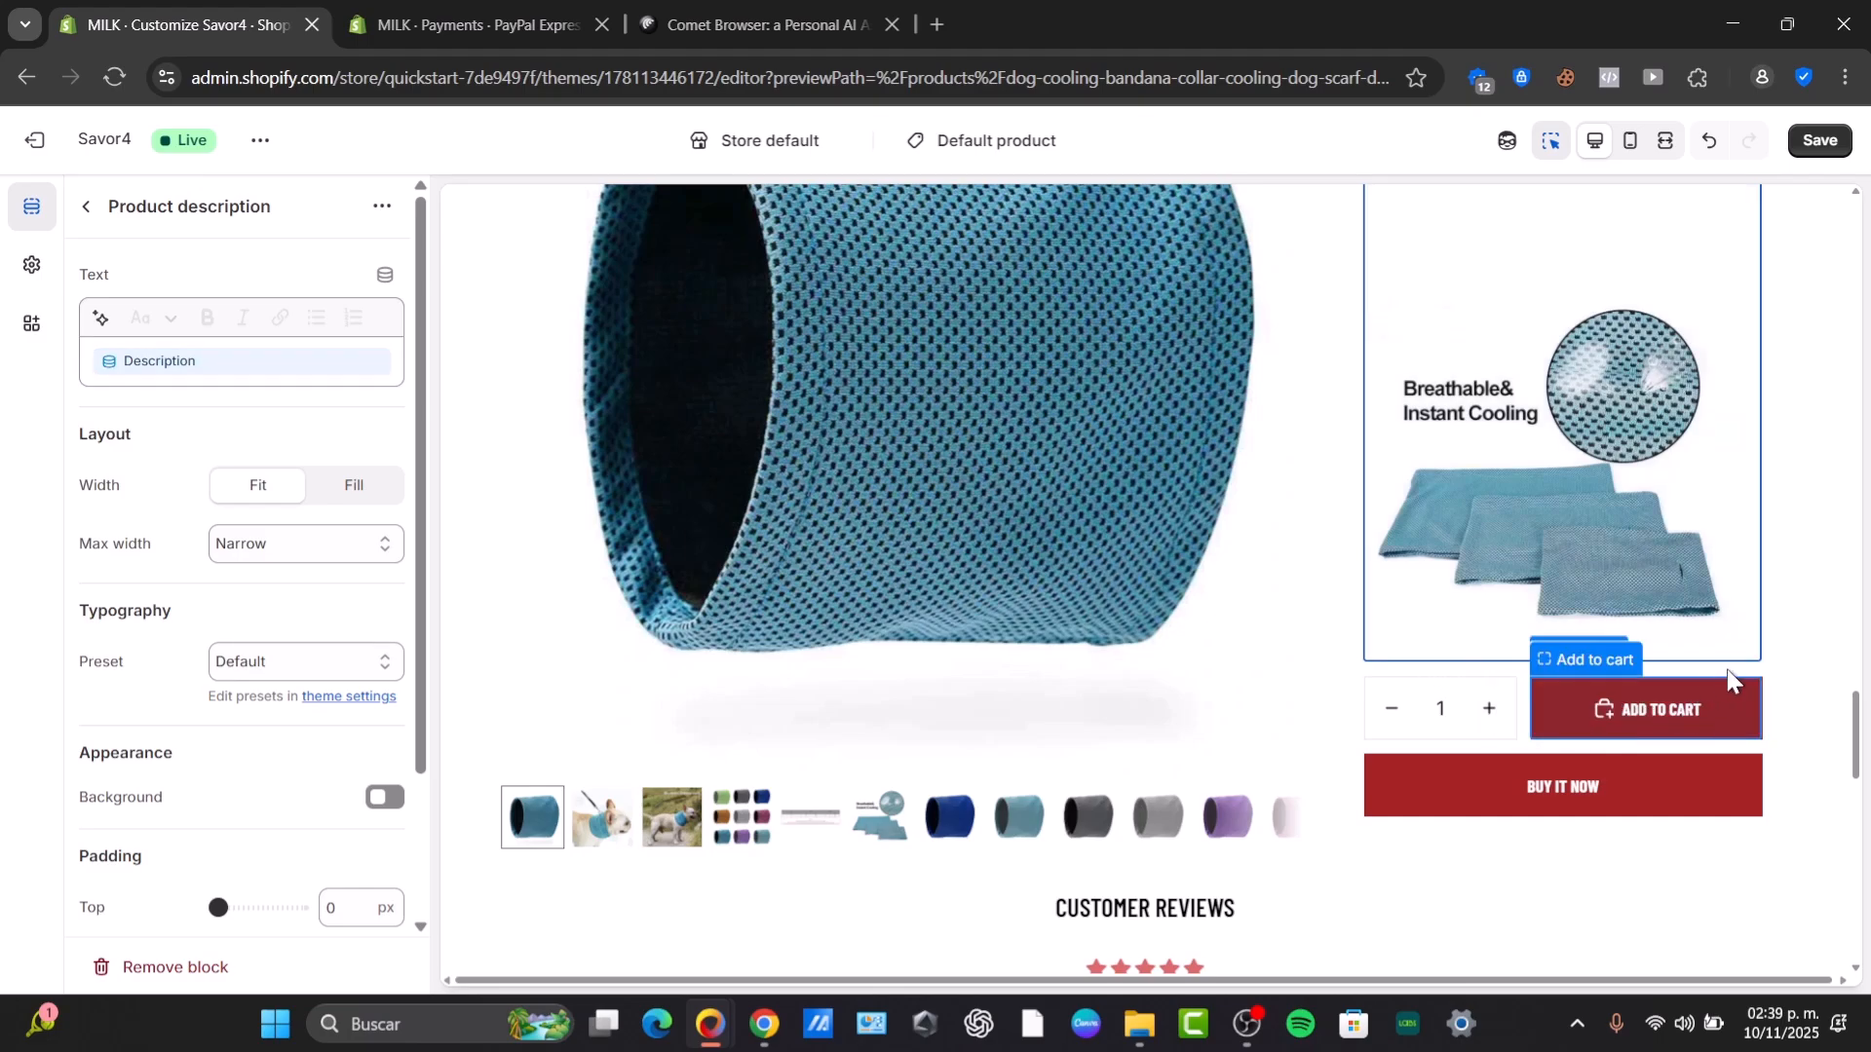
click(1771, 736)
scroll(306, 582, down, 3)
Remove the Footer utilities block from the footer section.
click(90, 209)
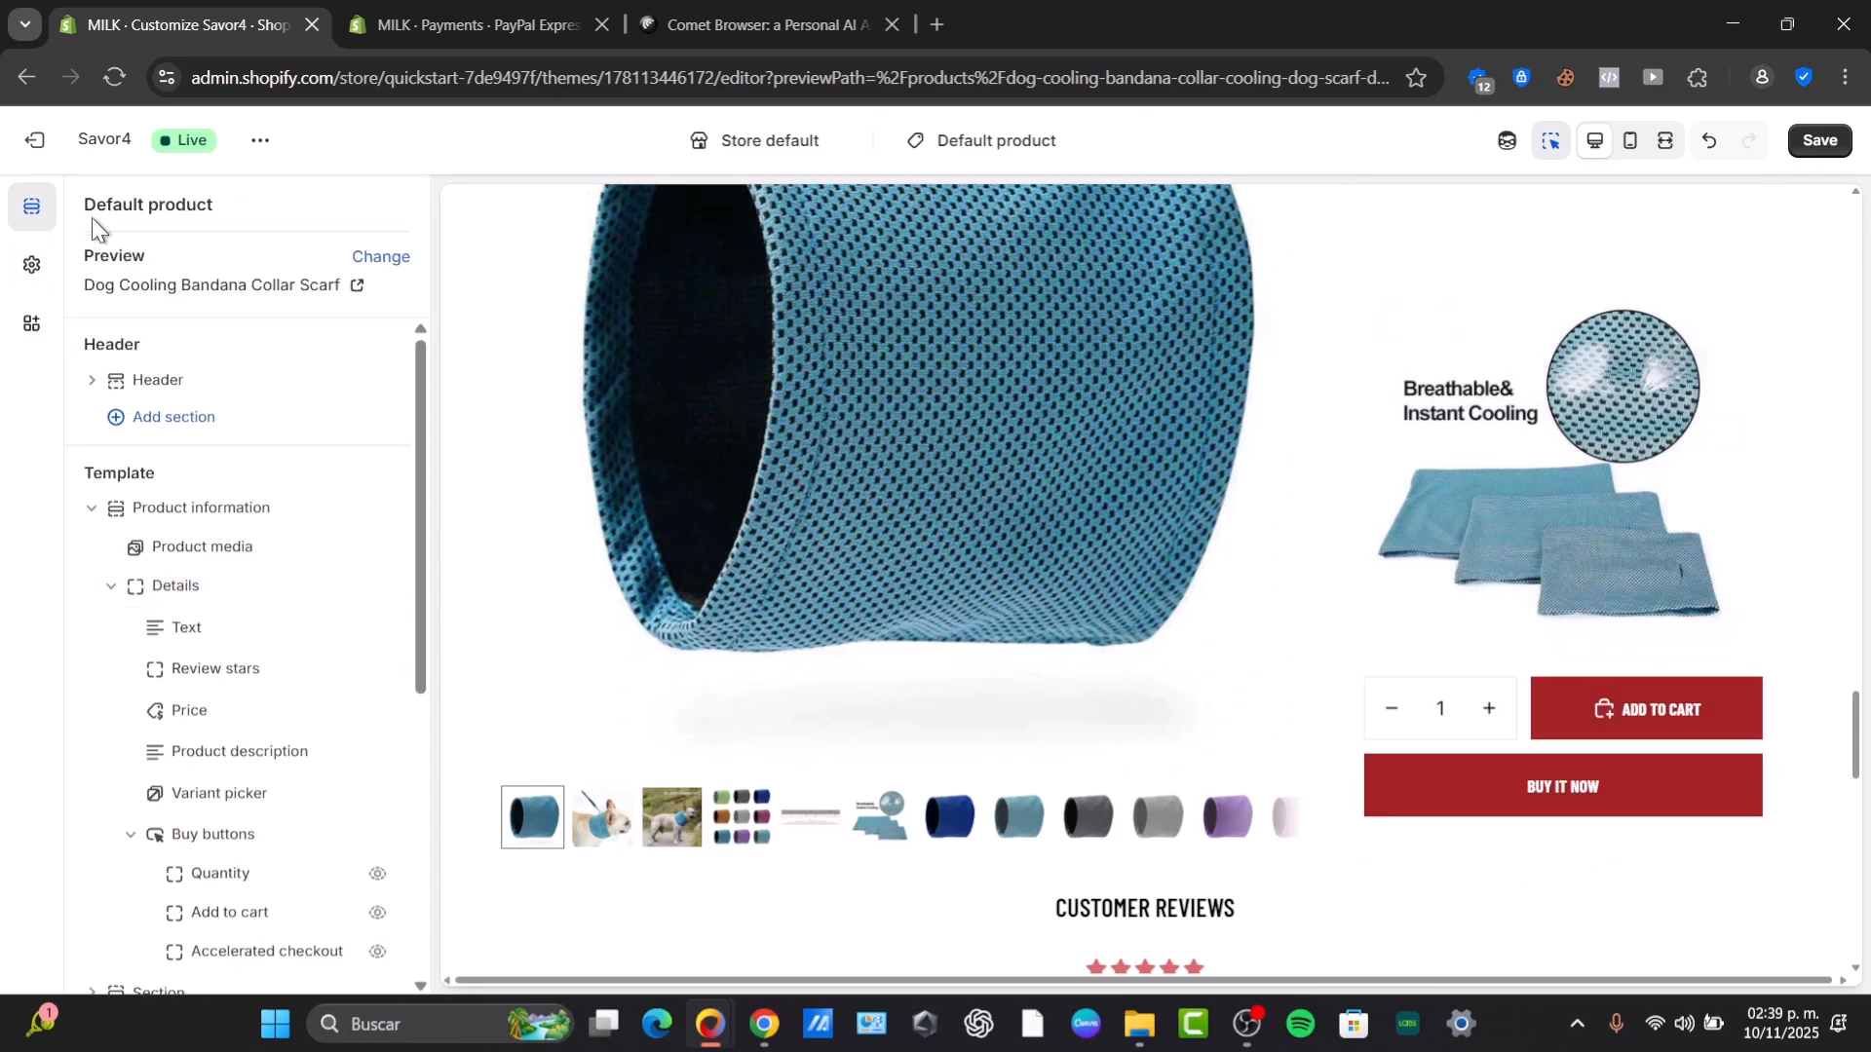
scroll(277, 409, down, 5)
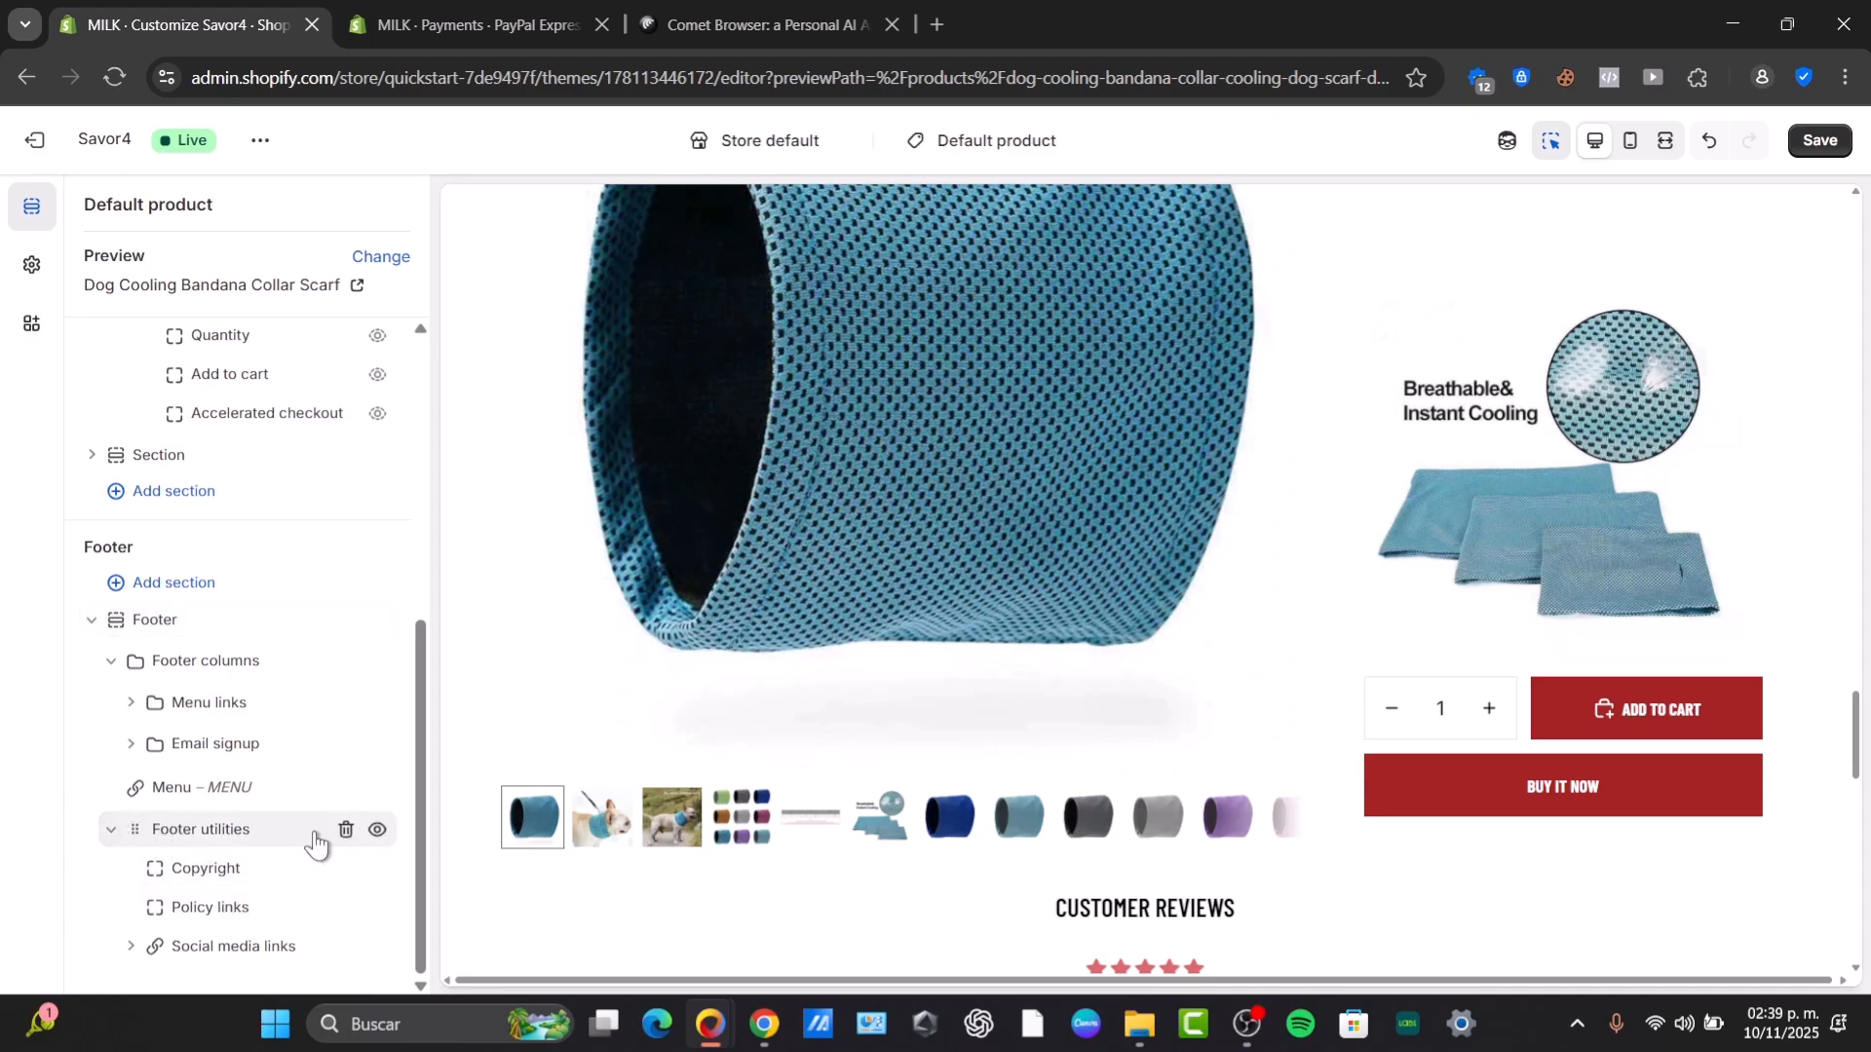
click(346, 830)
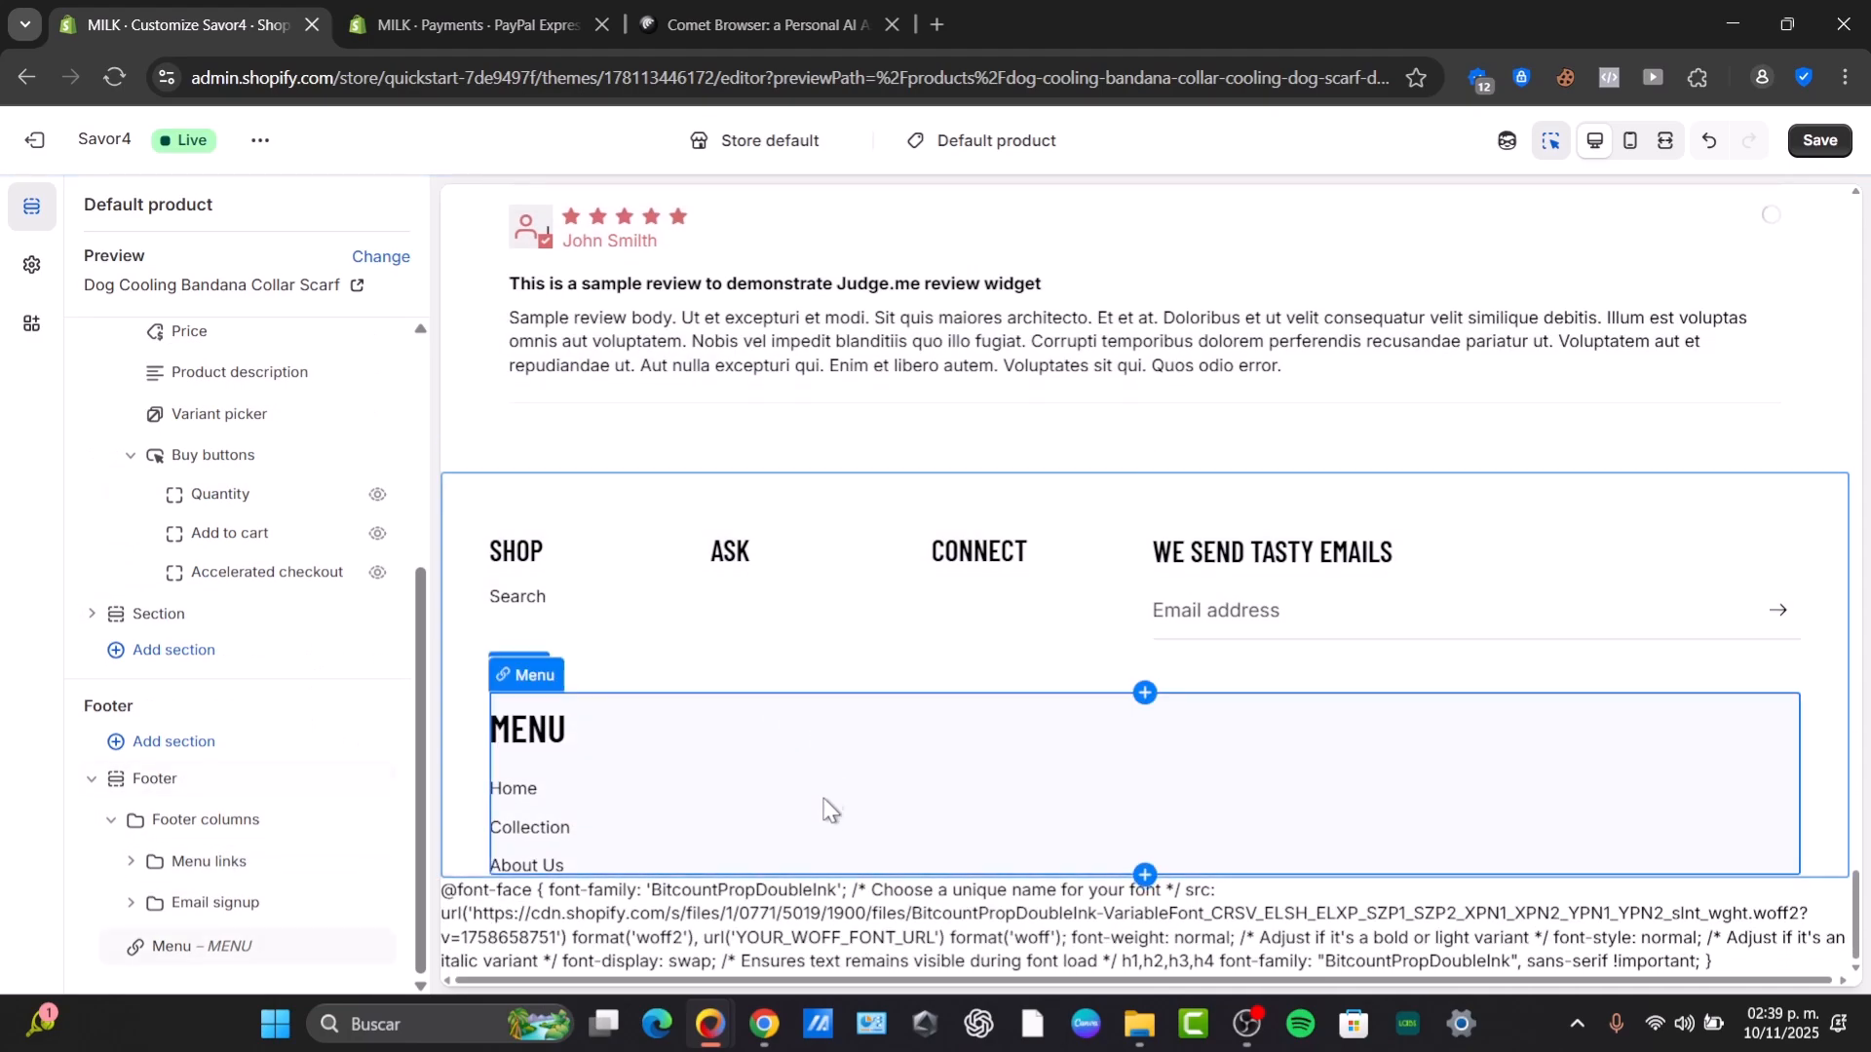
click(666, 777)
Leave the theme editor discarding unsaved changes and open the live theme in the theme editor.
click(34, 139)
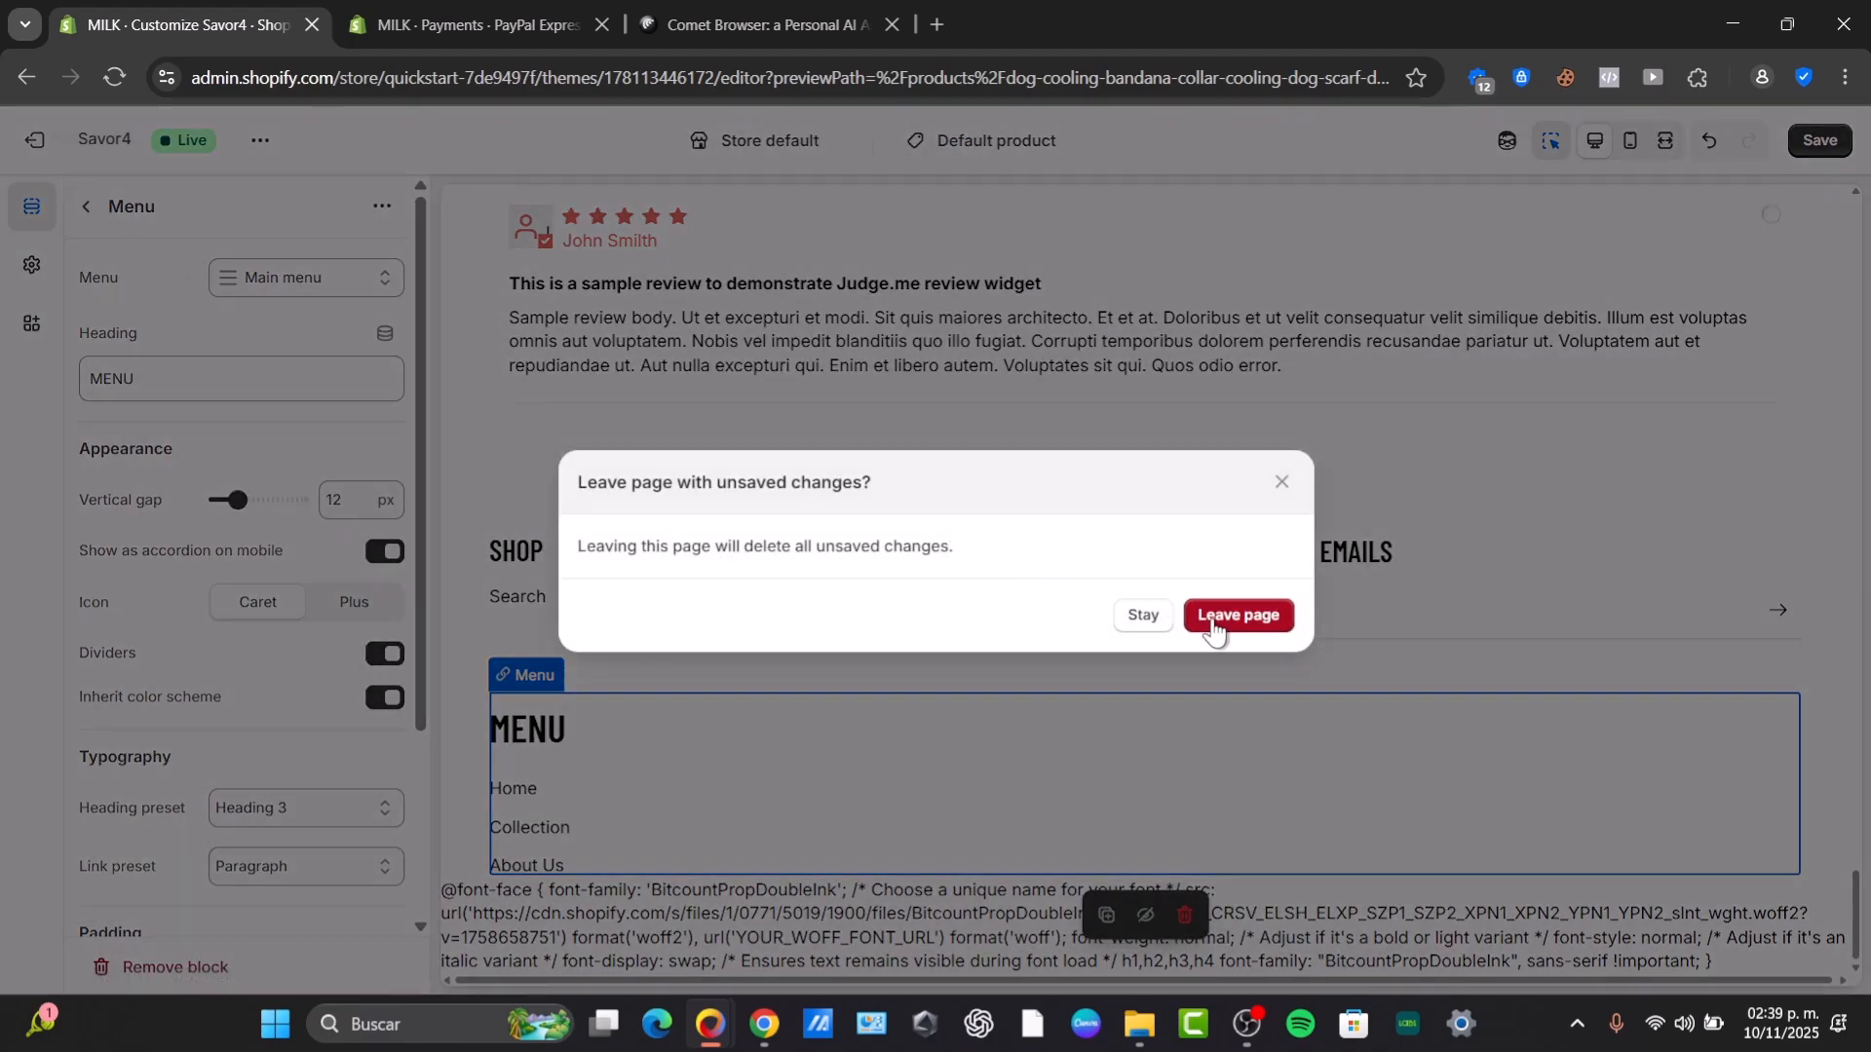
click(1200, 623)
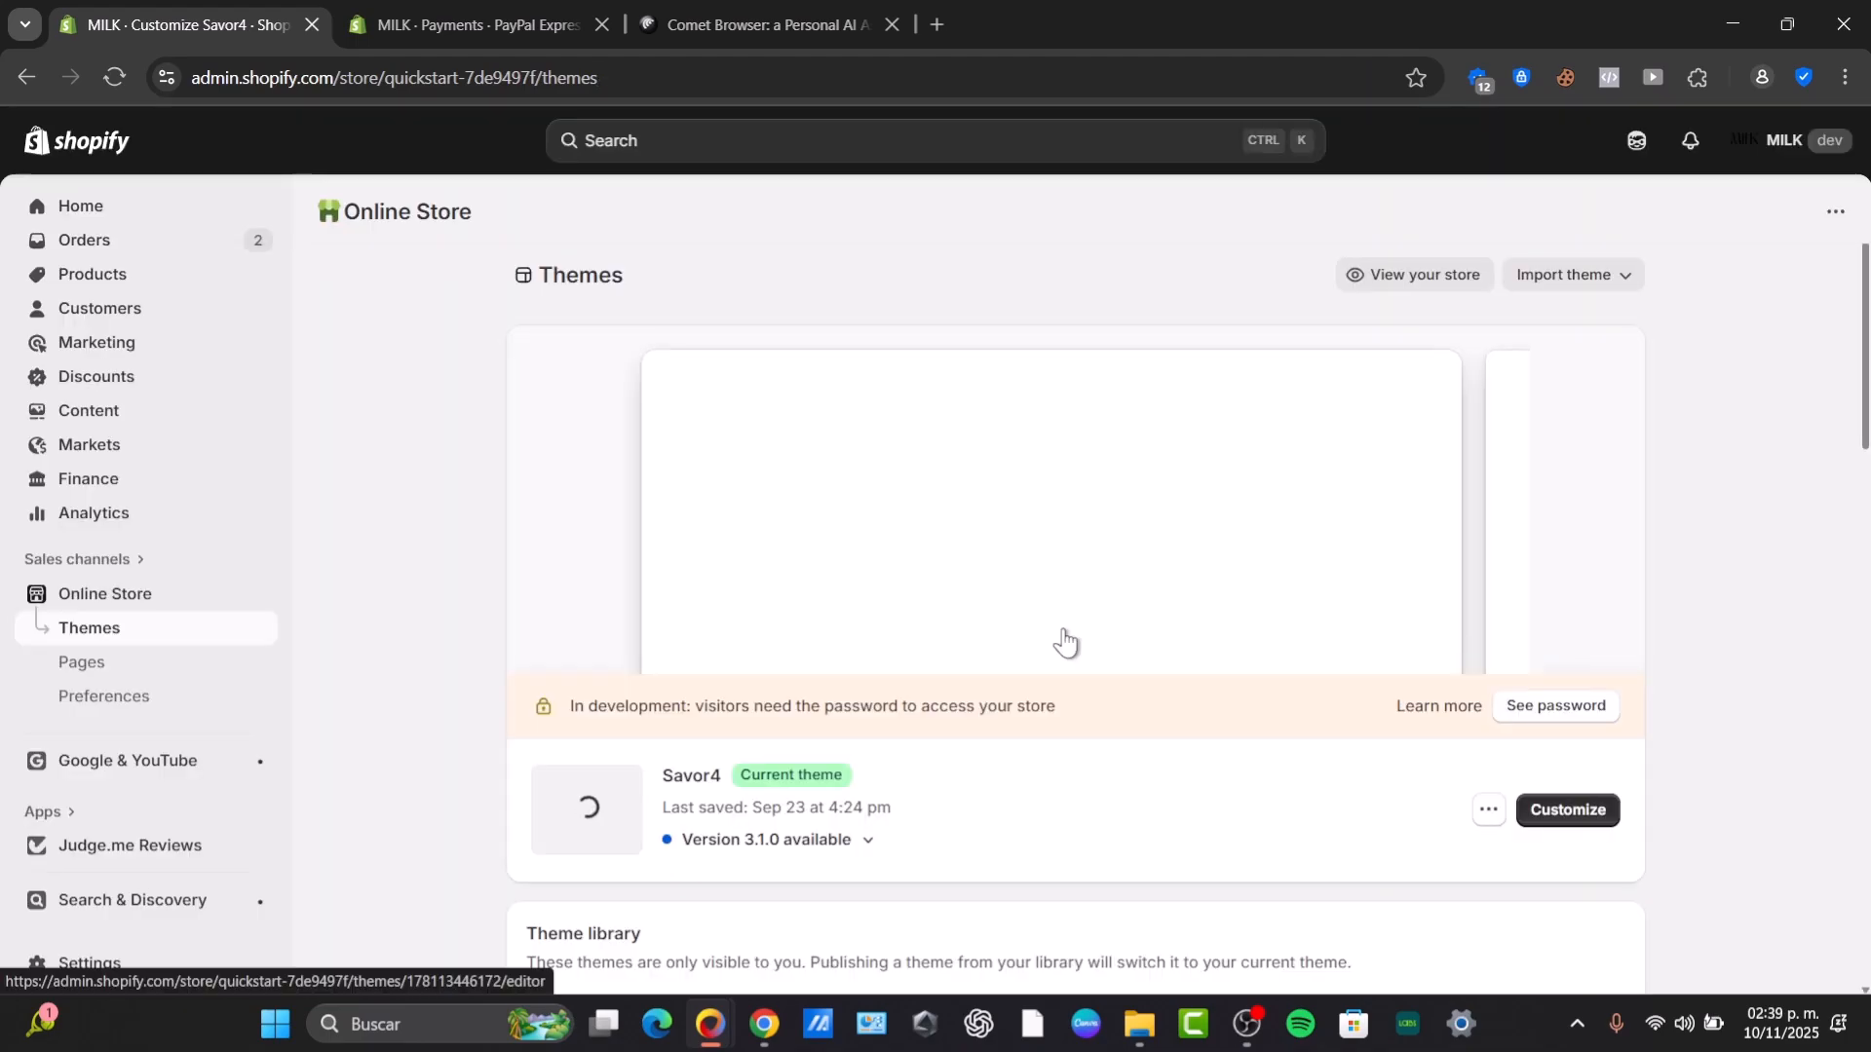
scroll(1047, 770, down, 3)
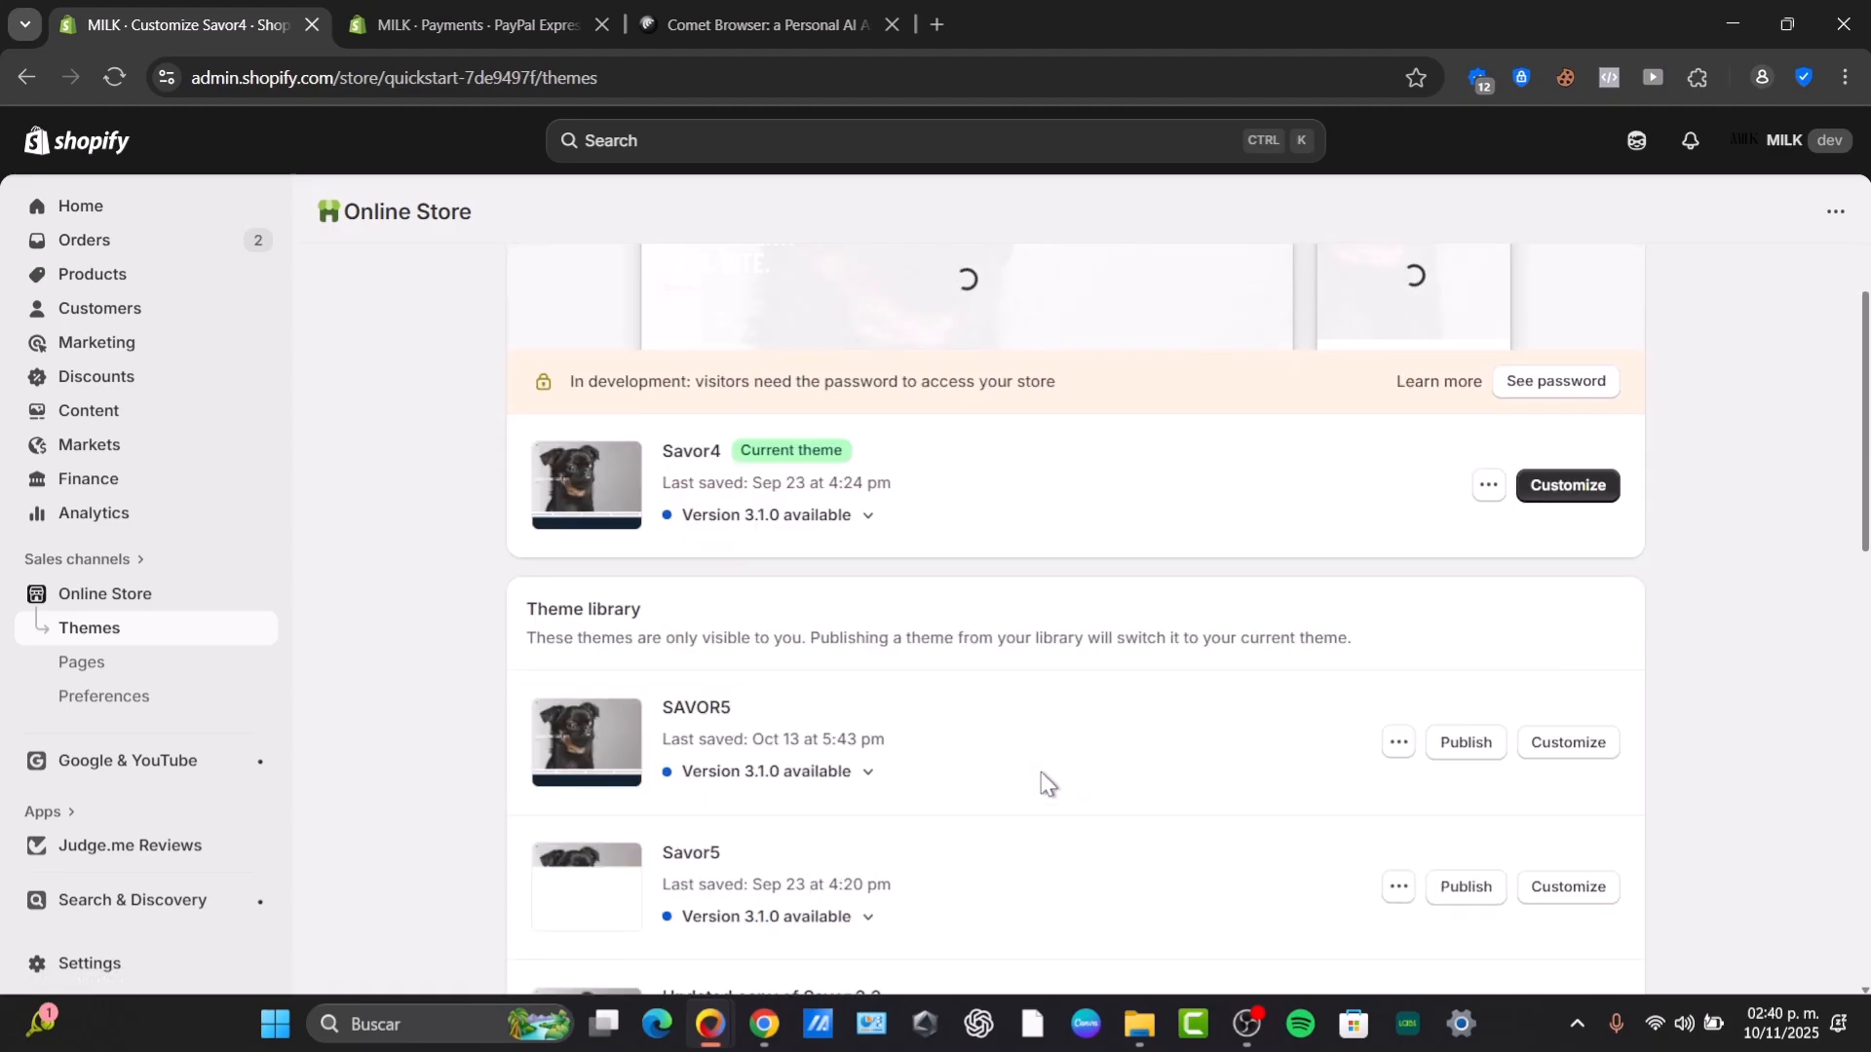
click(1580, 353)
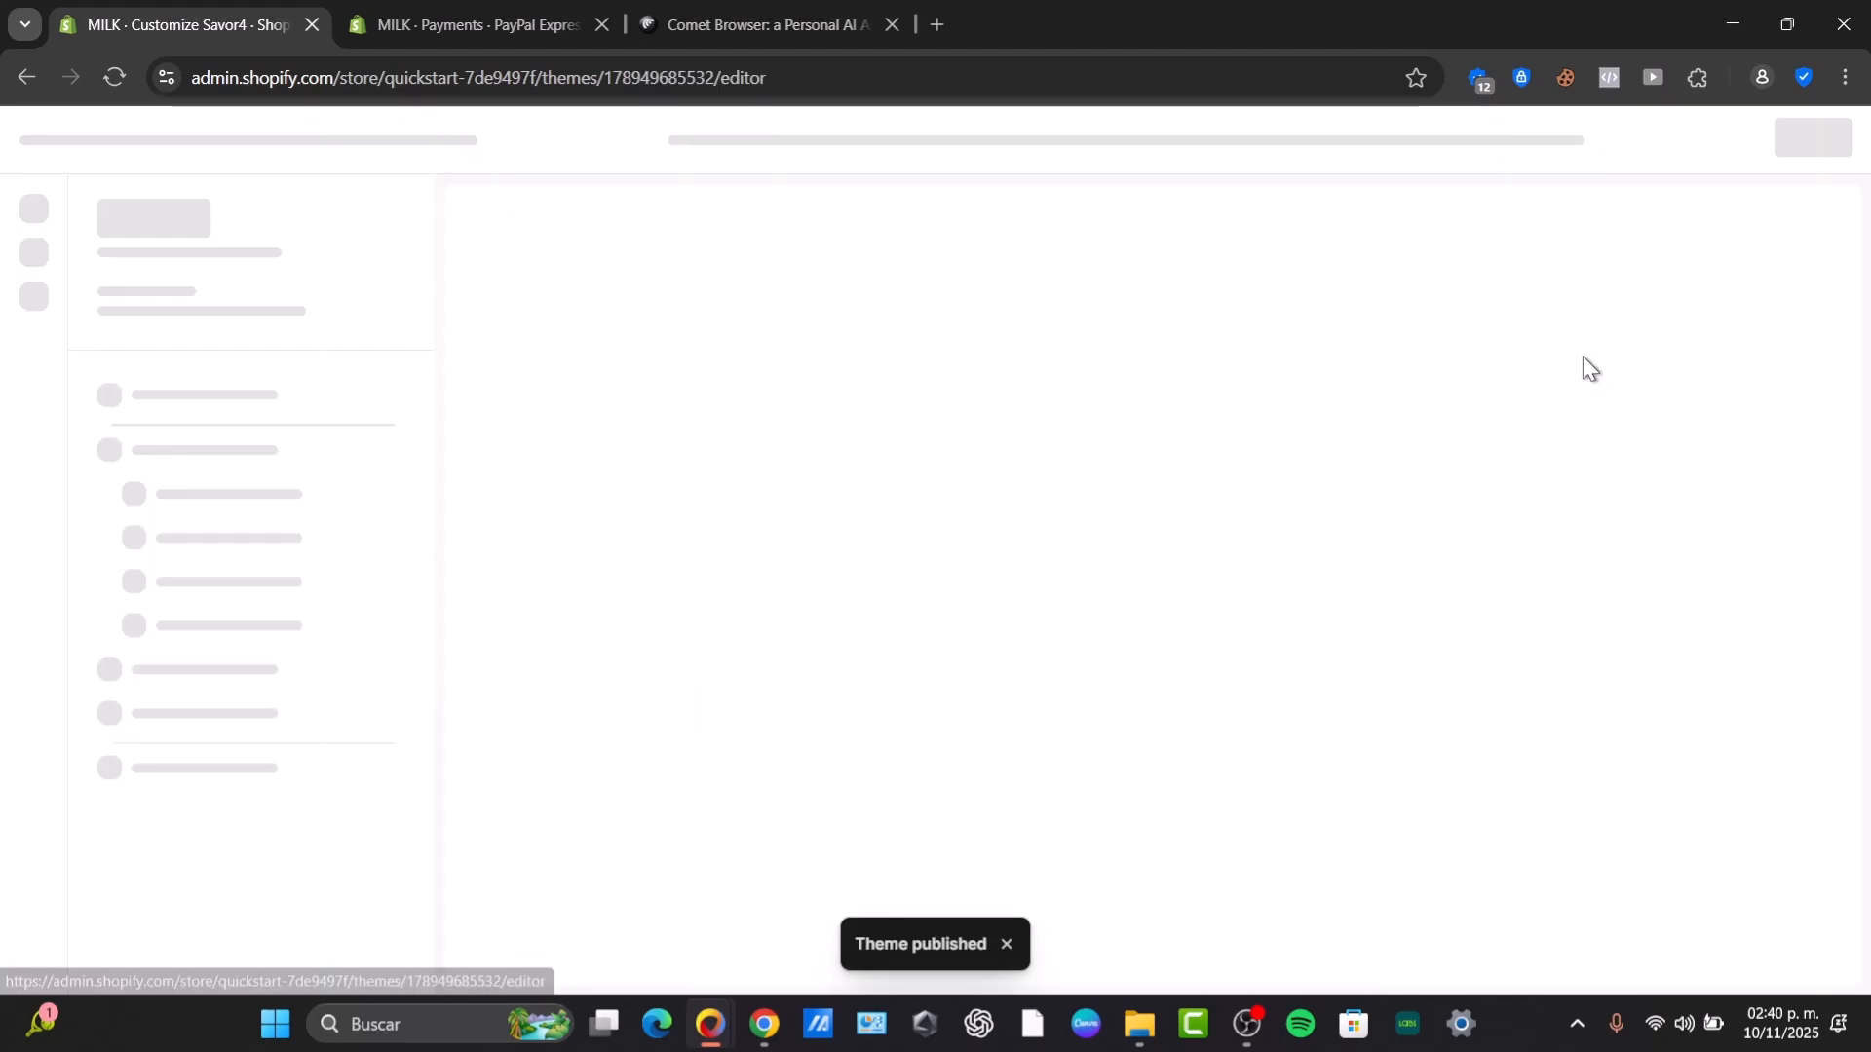
Inspect the Policies and links footer section's settings and expand the Footer section in the section list.
scroll(1110, 579, down, 15)
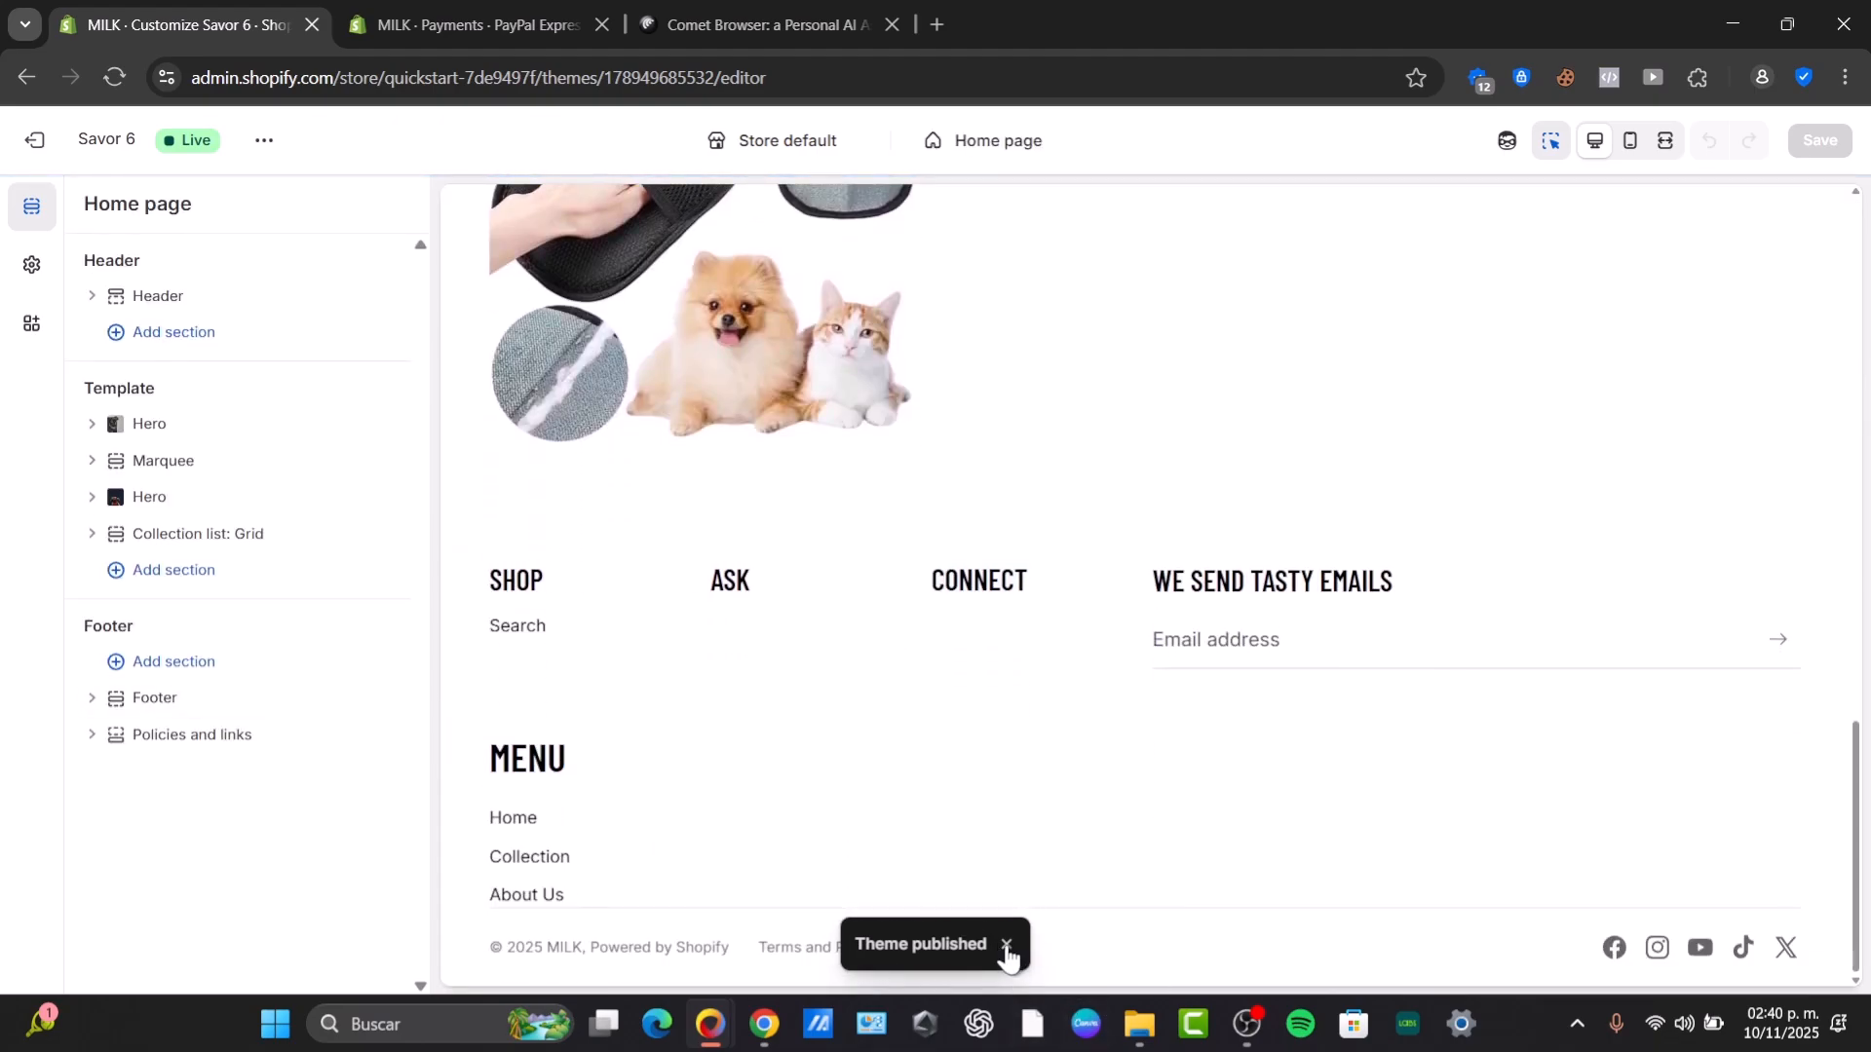
click(1006, 945)
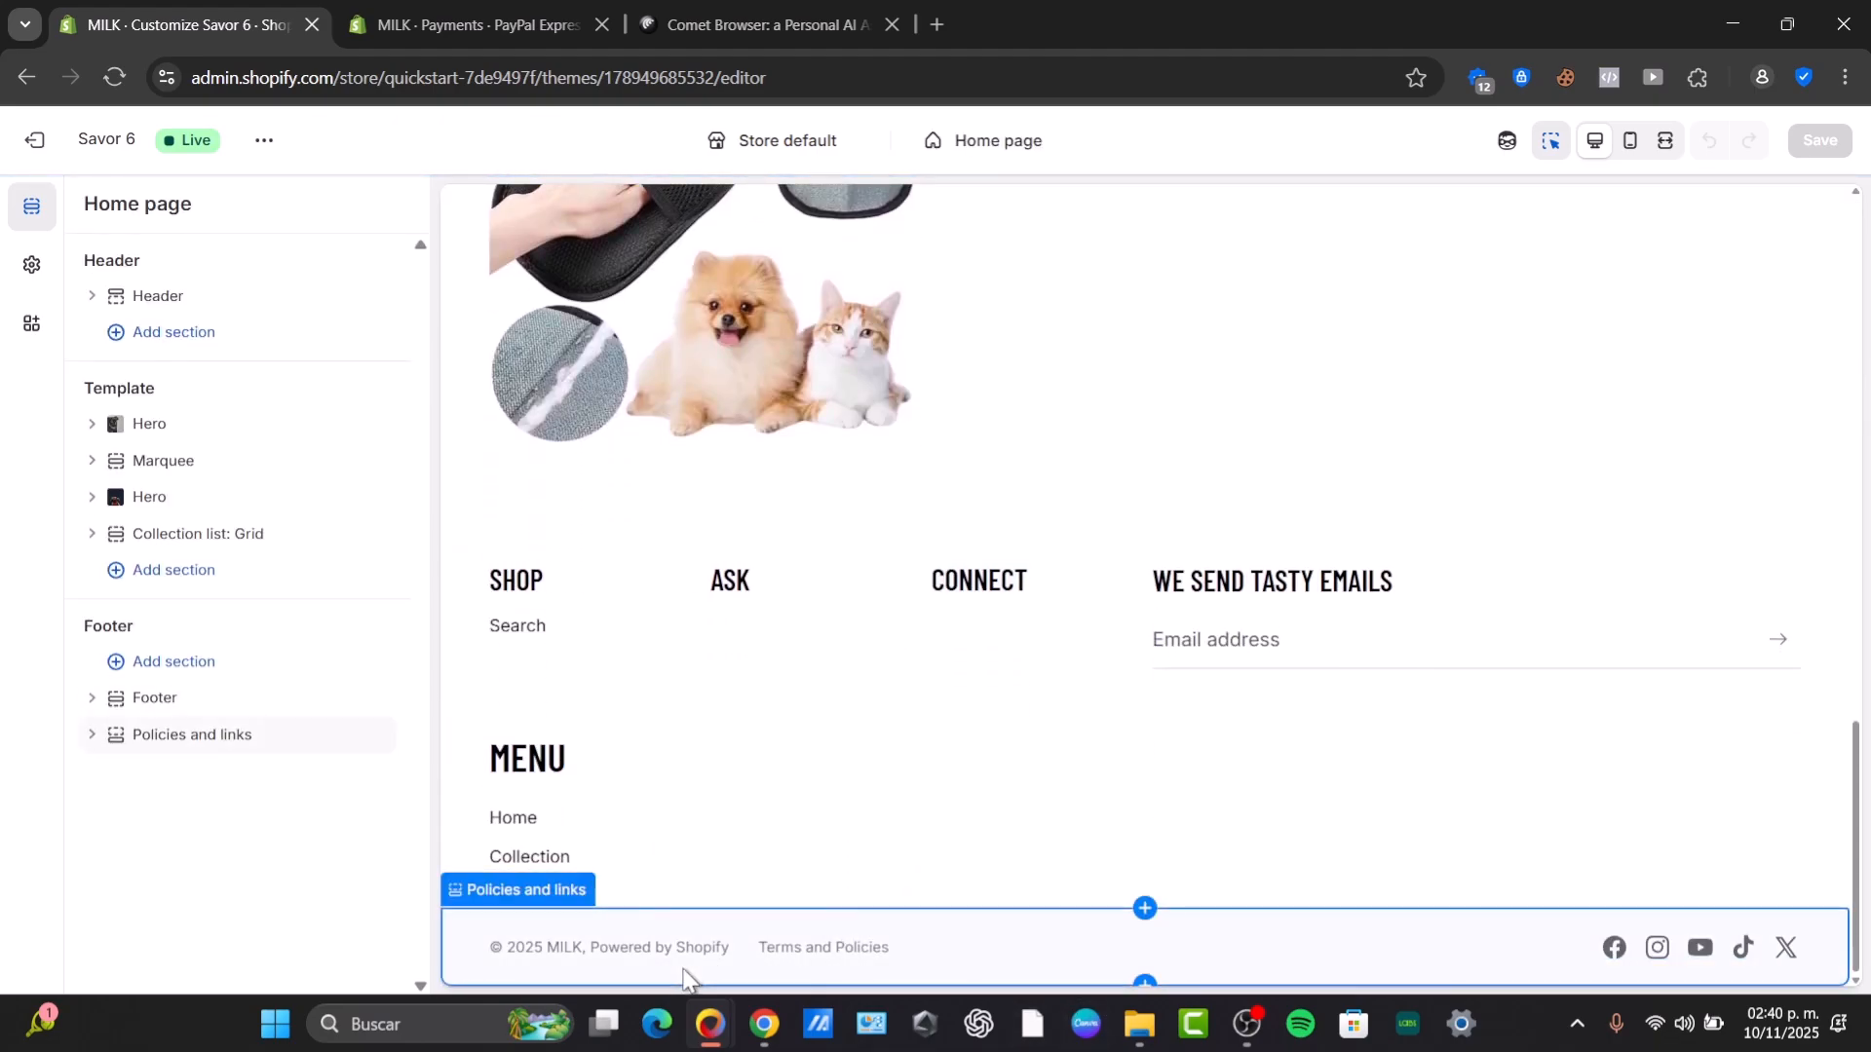
click(731, 971)
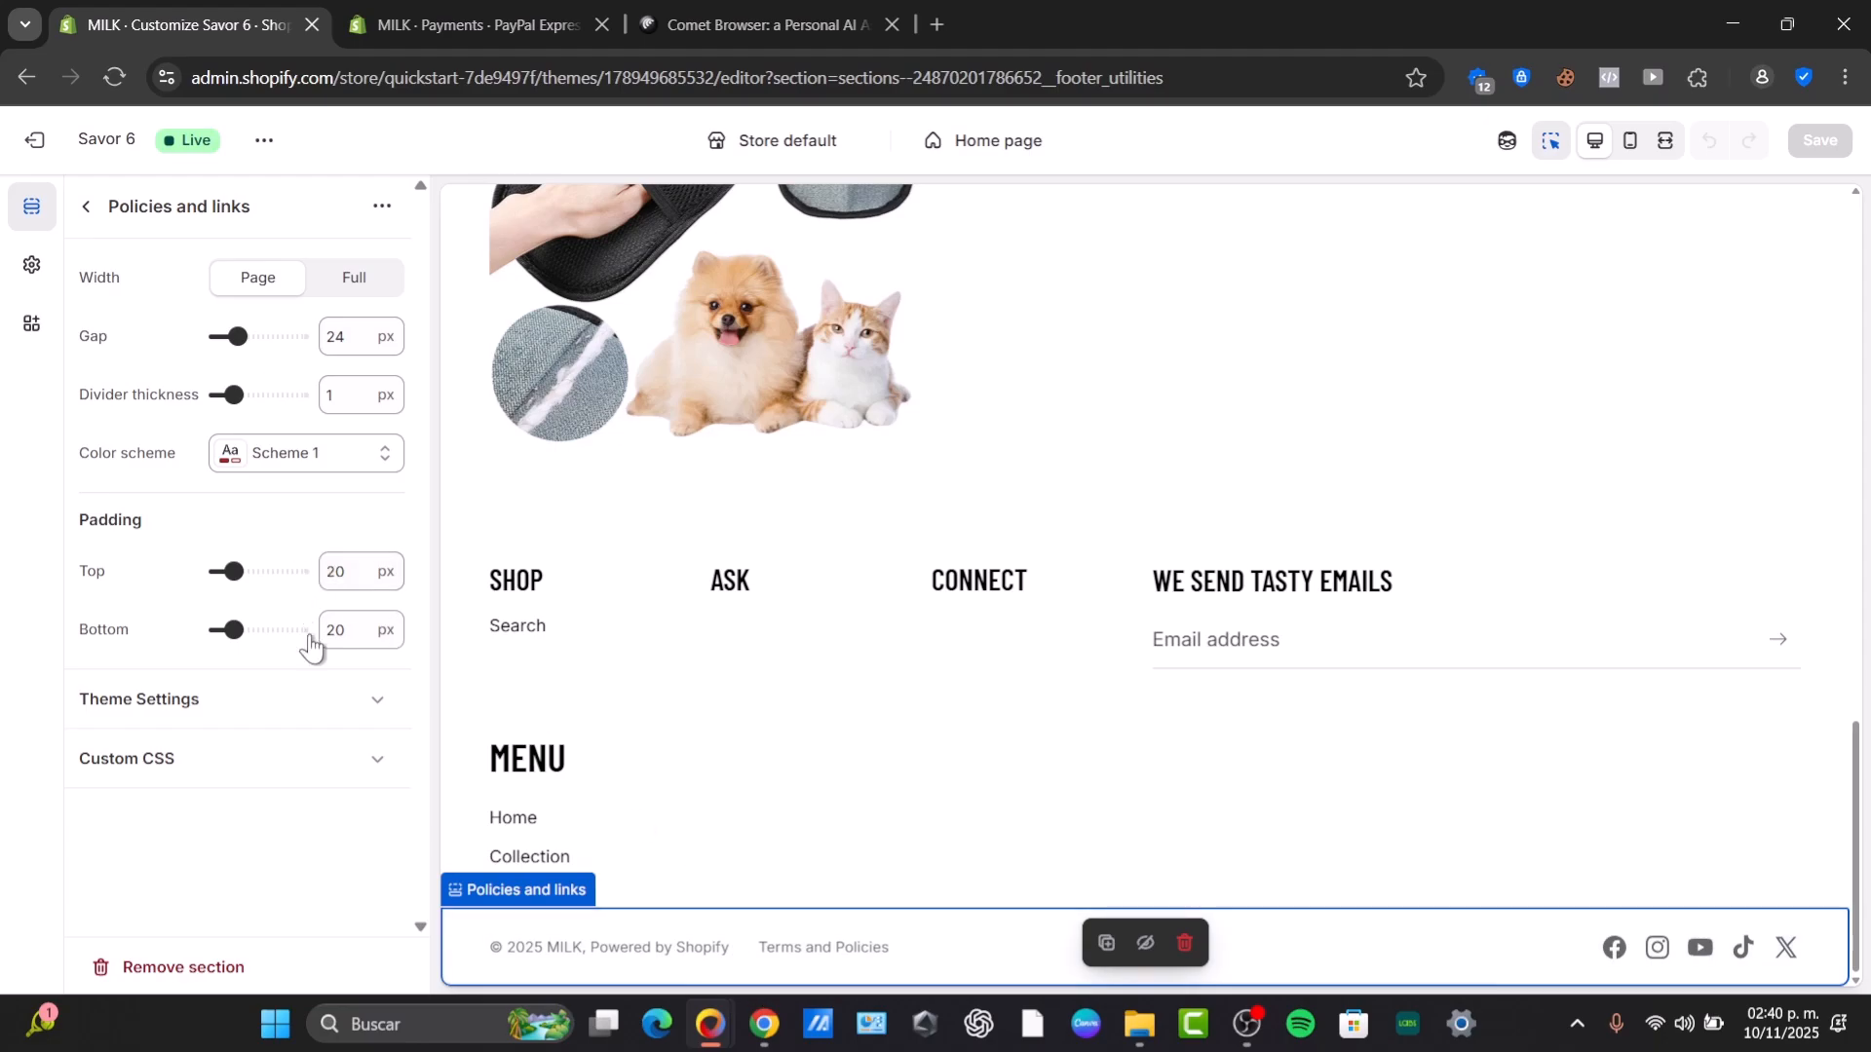
click(290, 830)
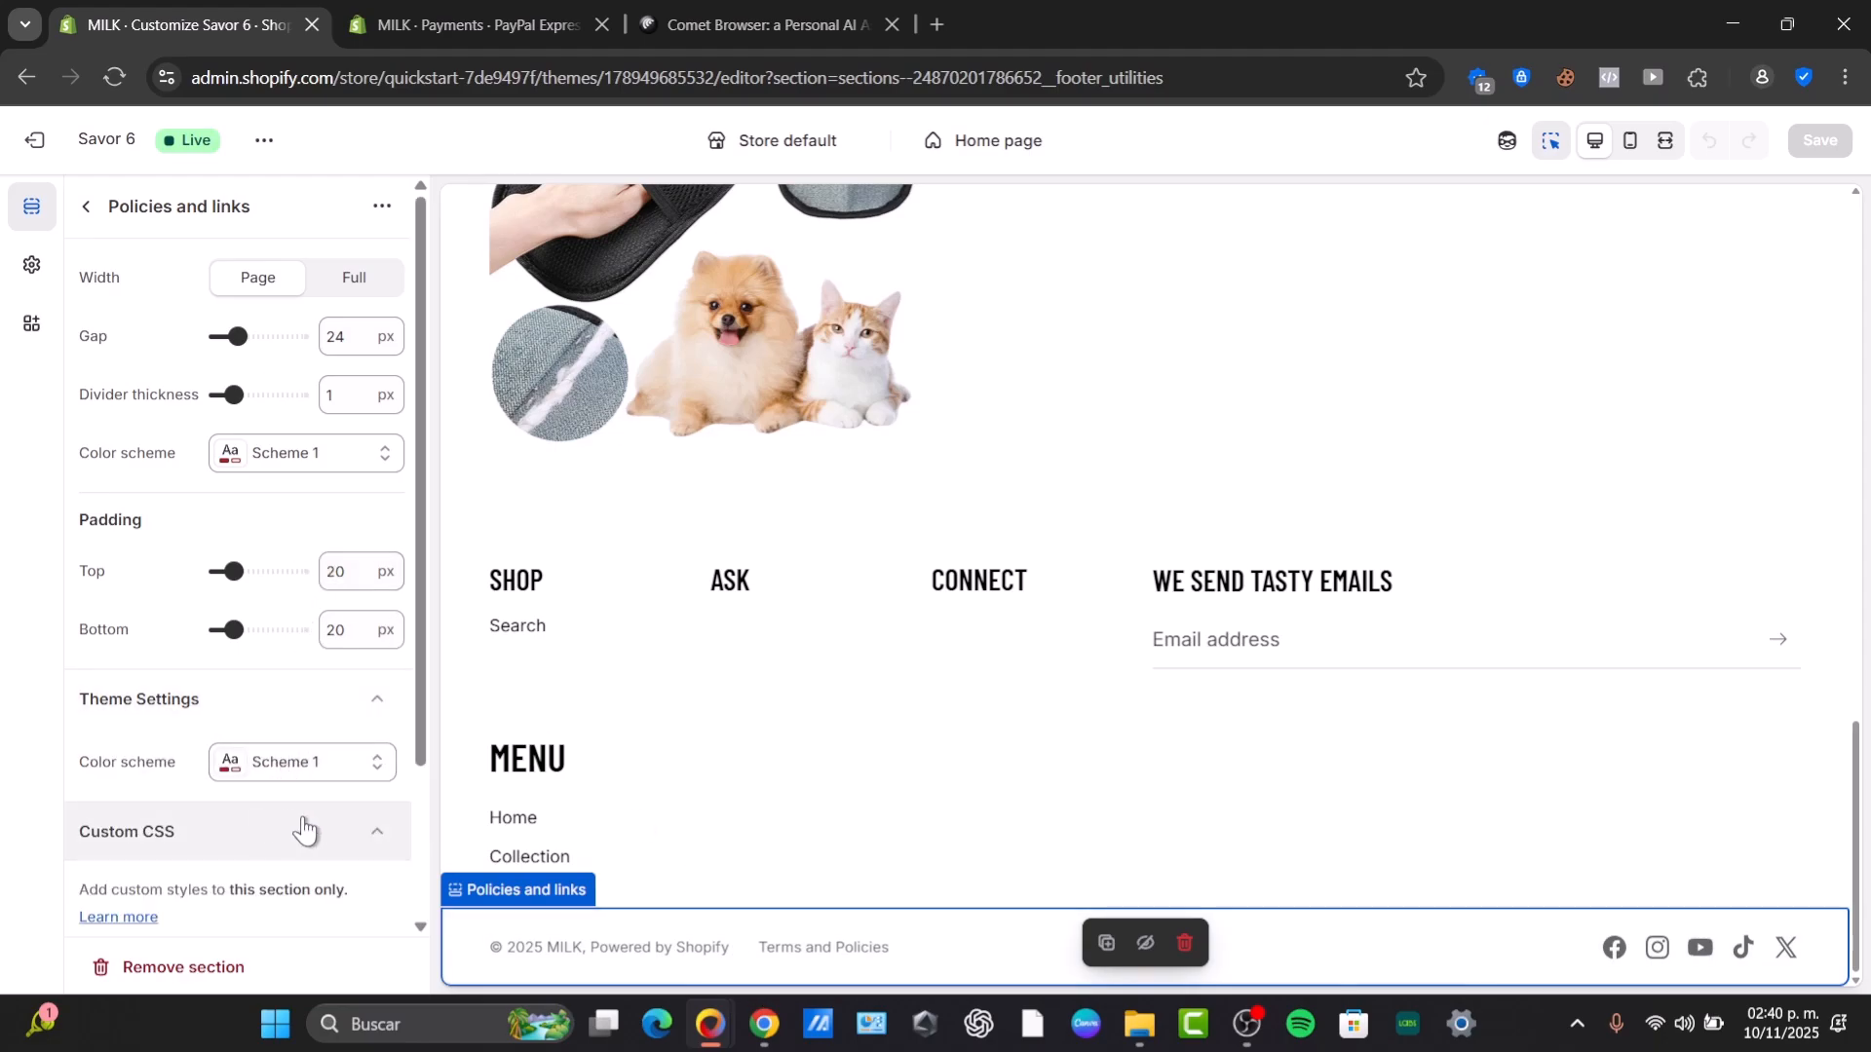
click(86, 206)
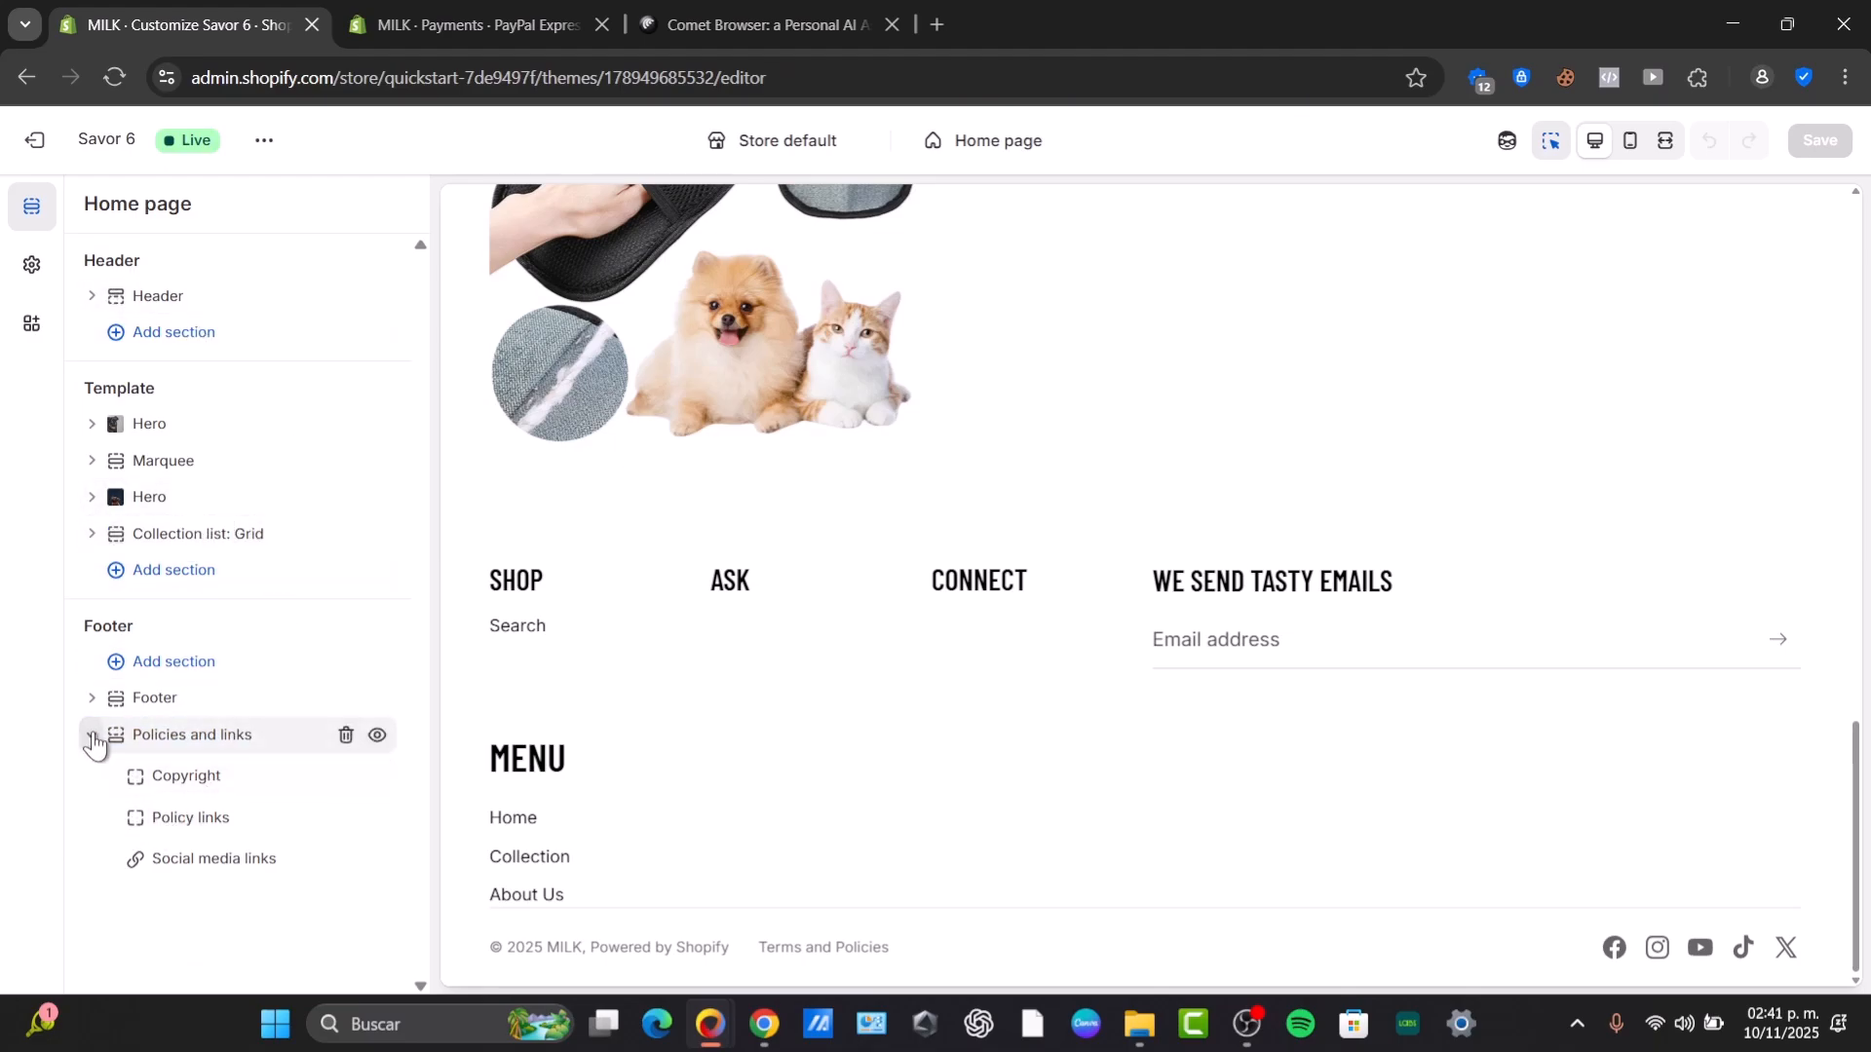
click(92, 697)
Switch the editor preview to the Default collection template, then to the Default product template.
scroll(340, 695, down, 1)
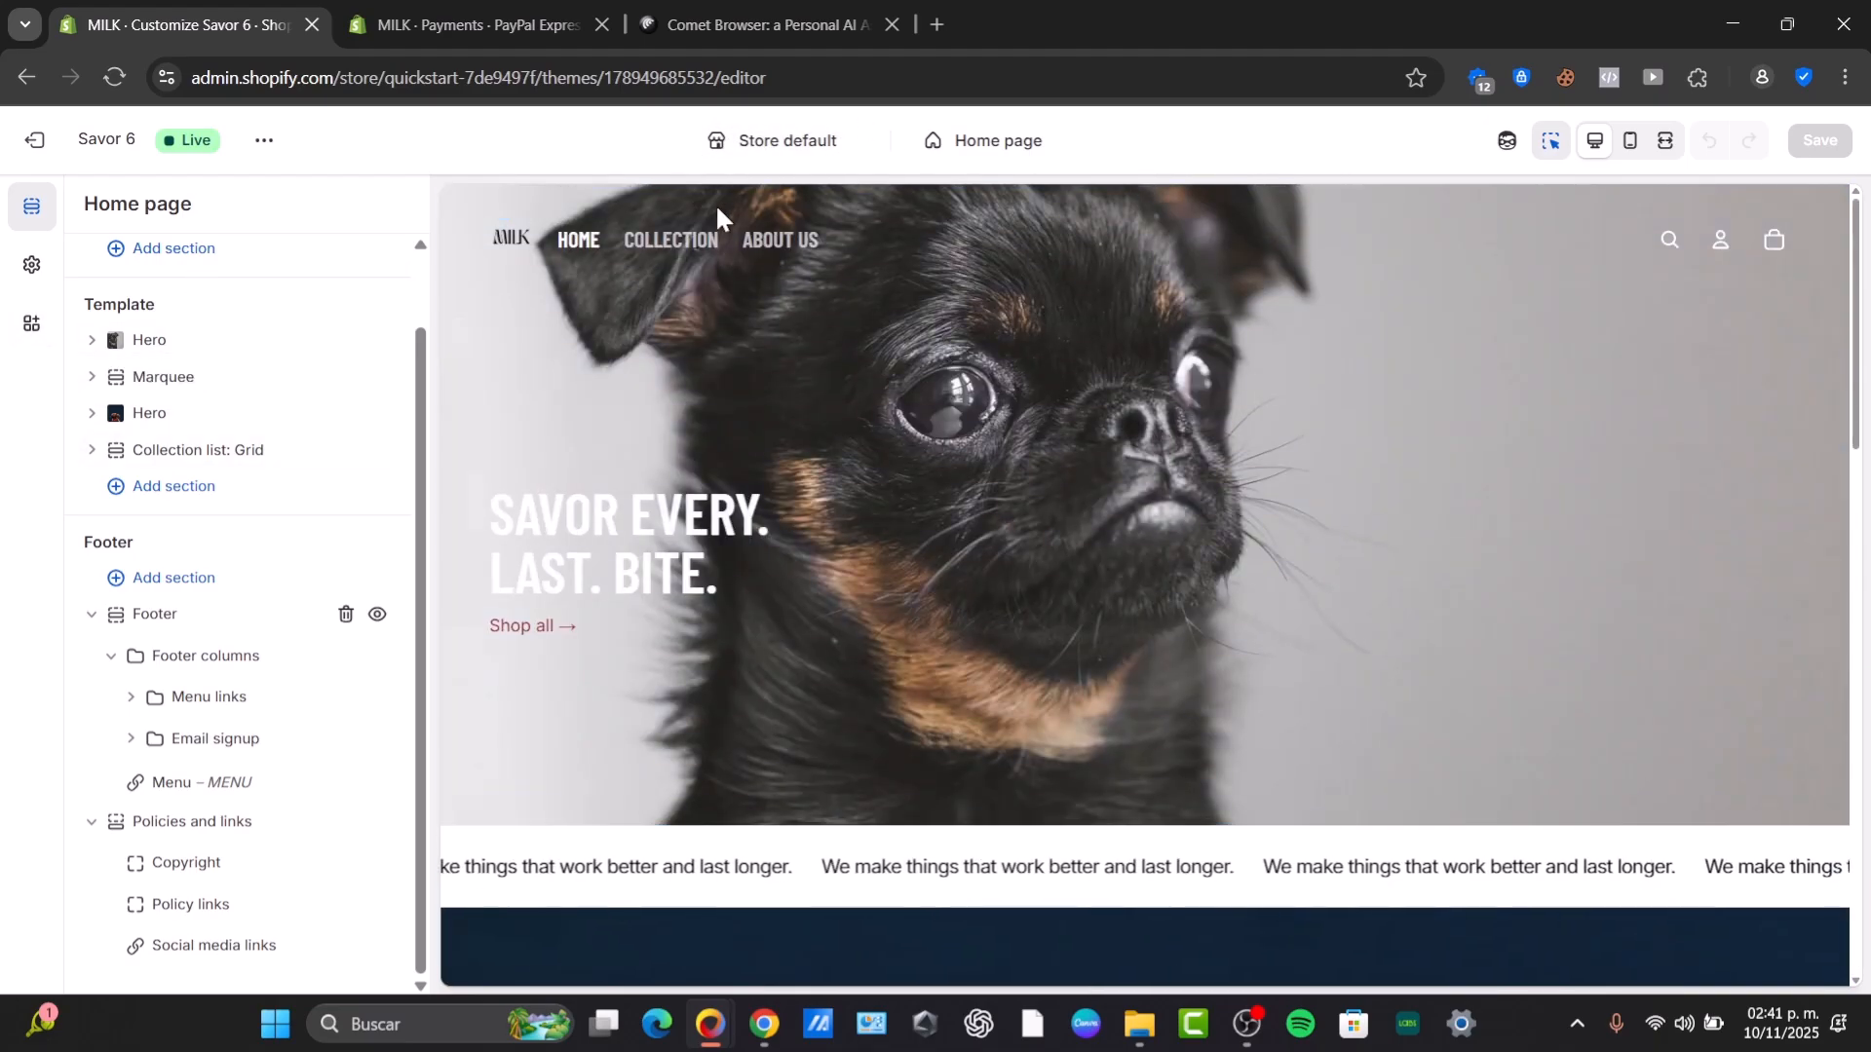
click(1028, 144)
click(1000, 325)
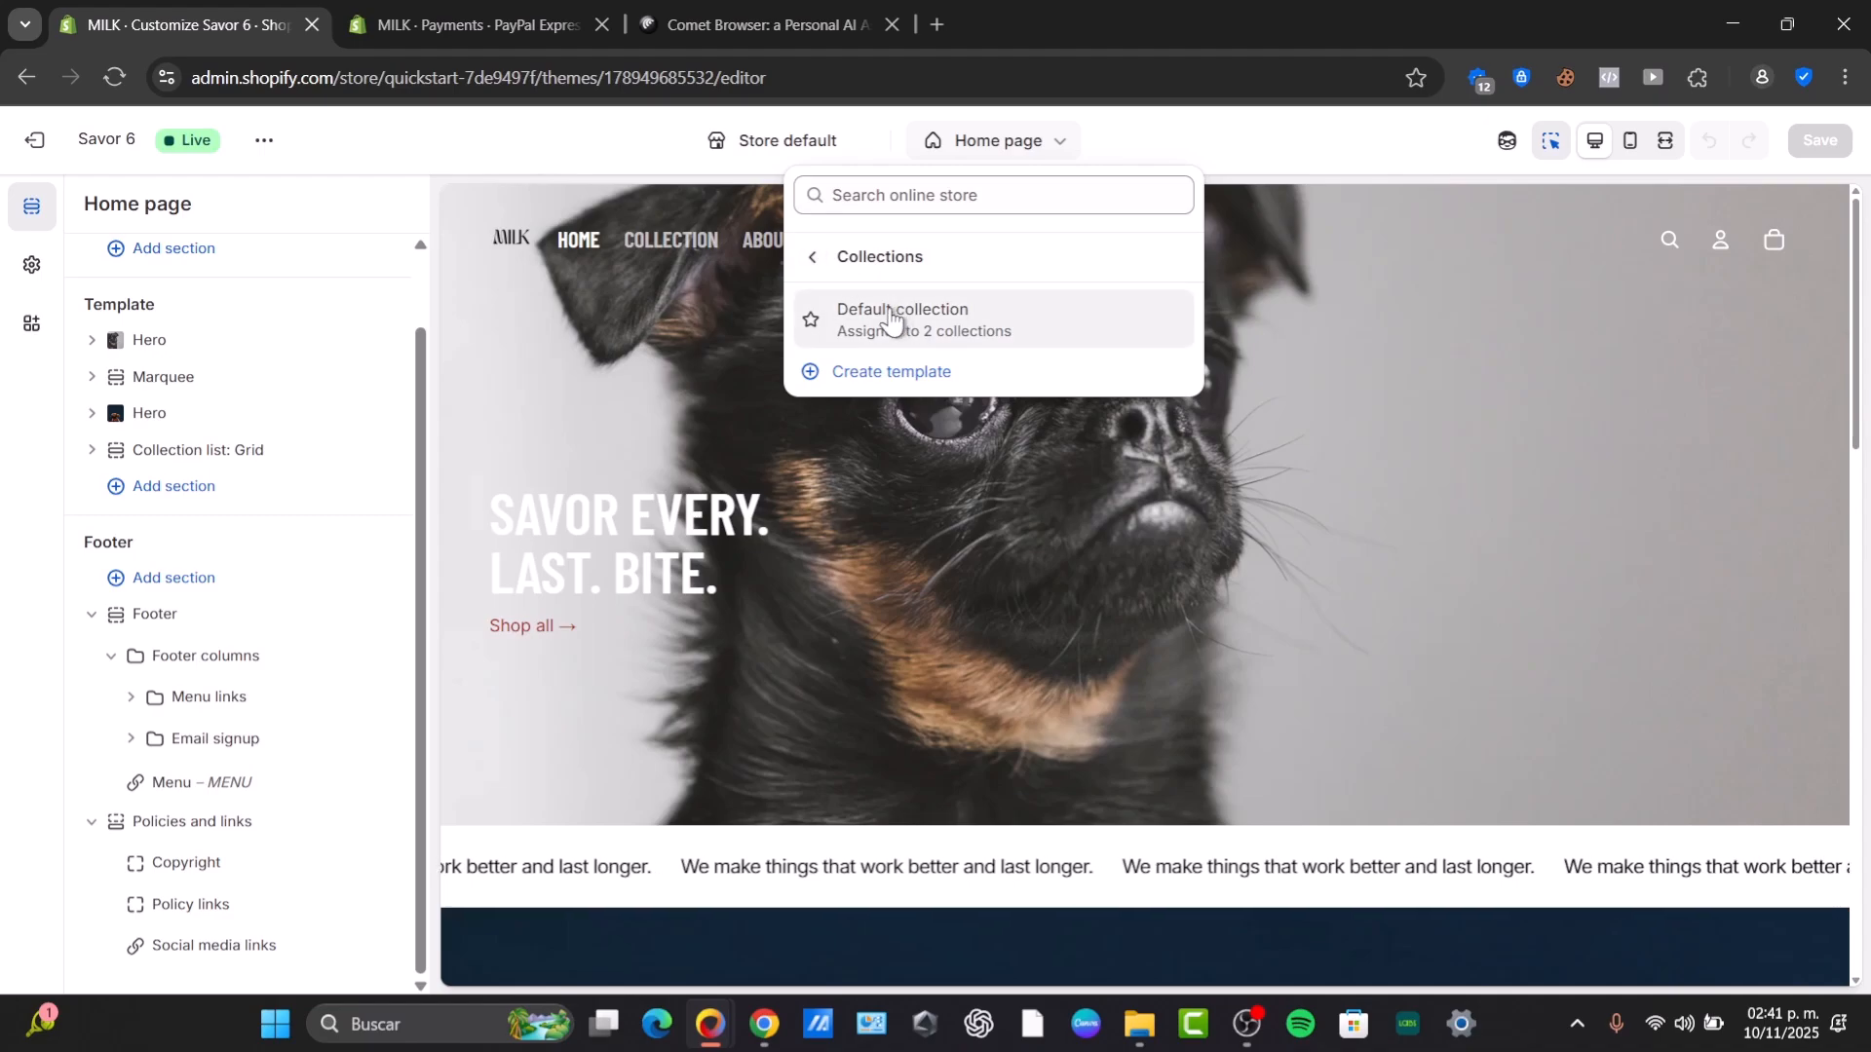
click(890, 320)
click(1001, 139)
click(970, 288)
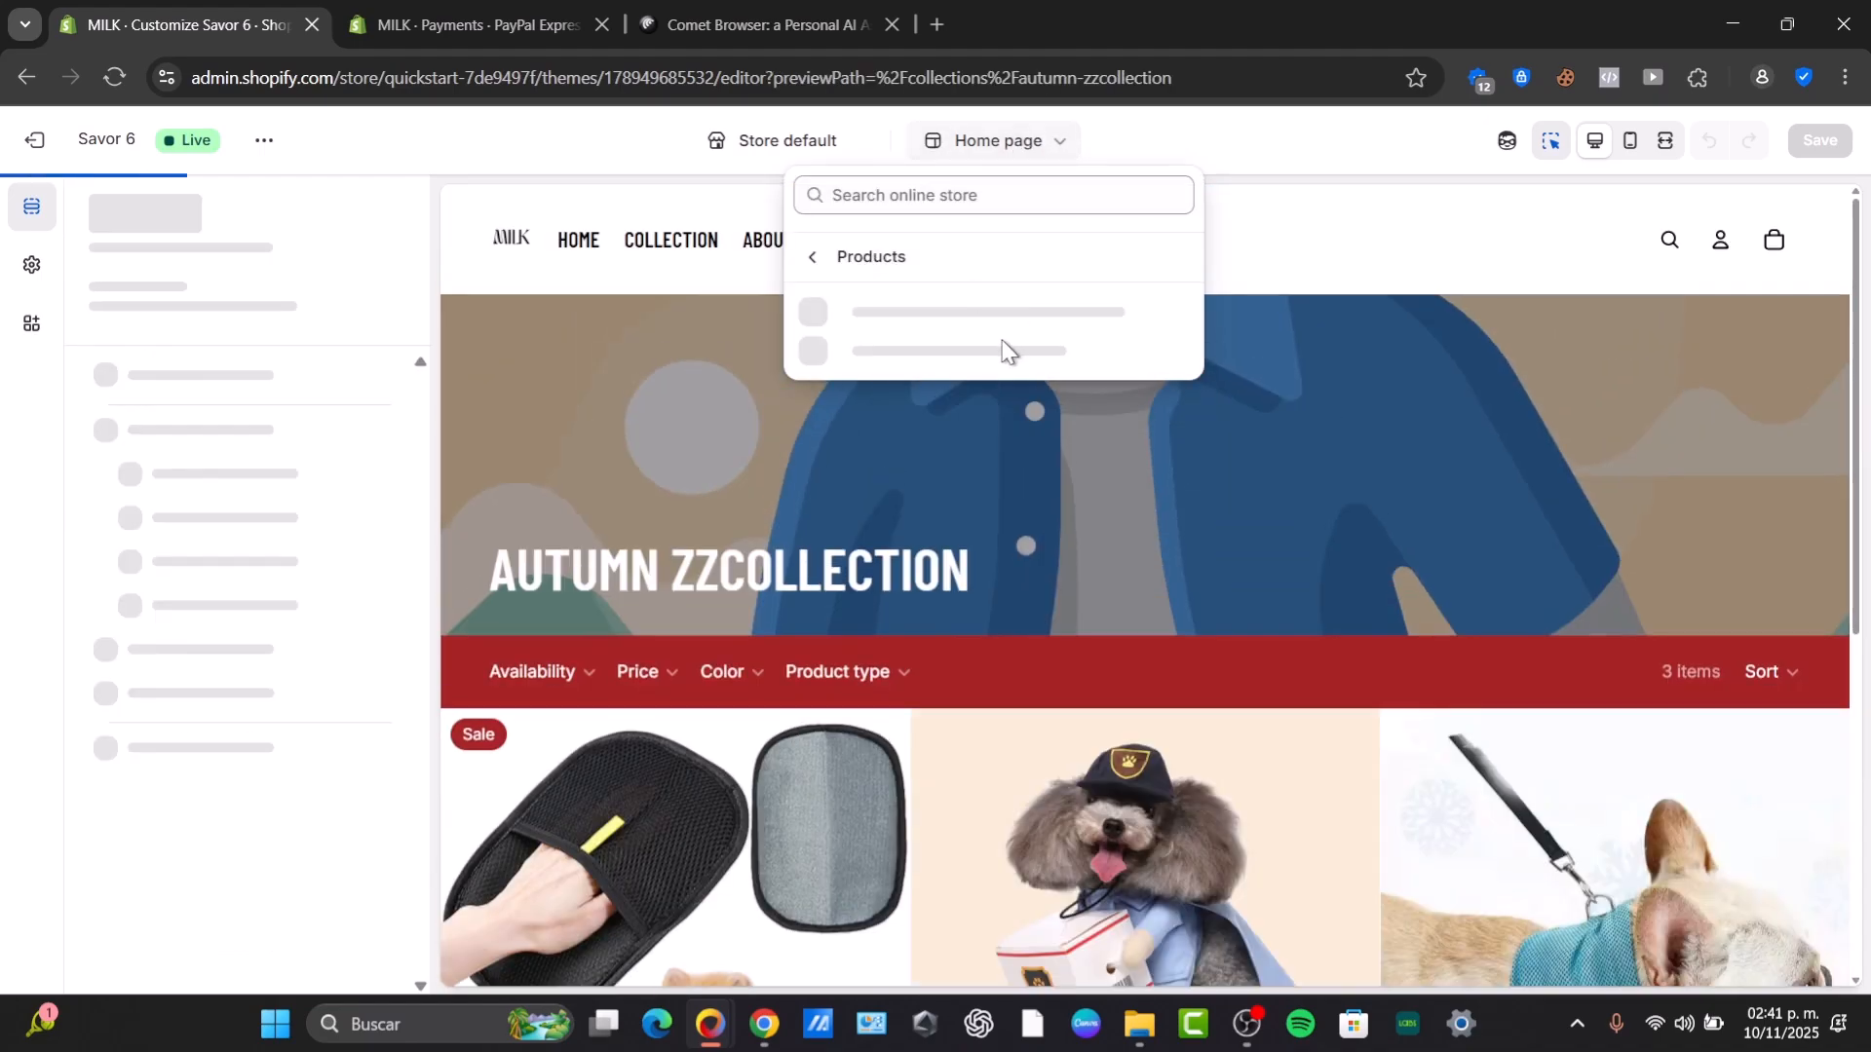
click(961, 323)
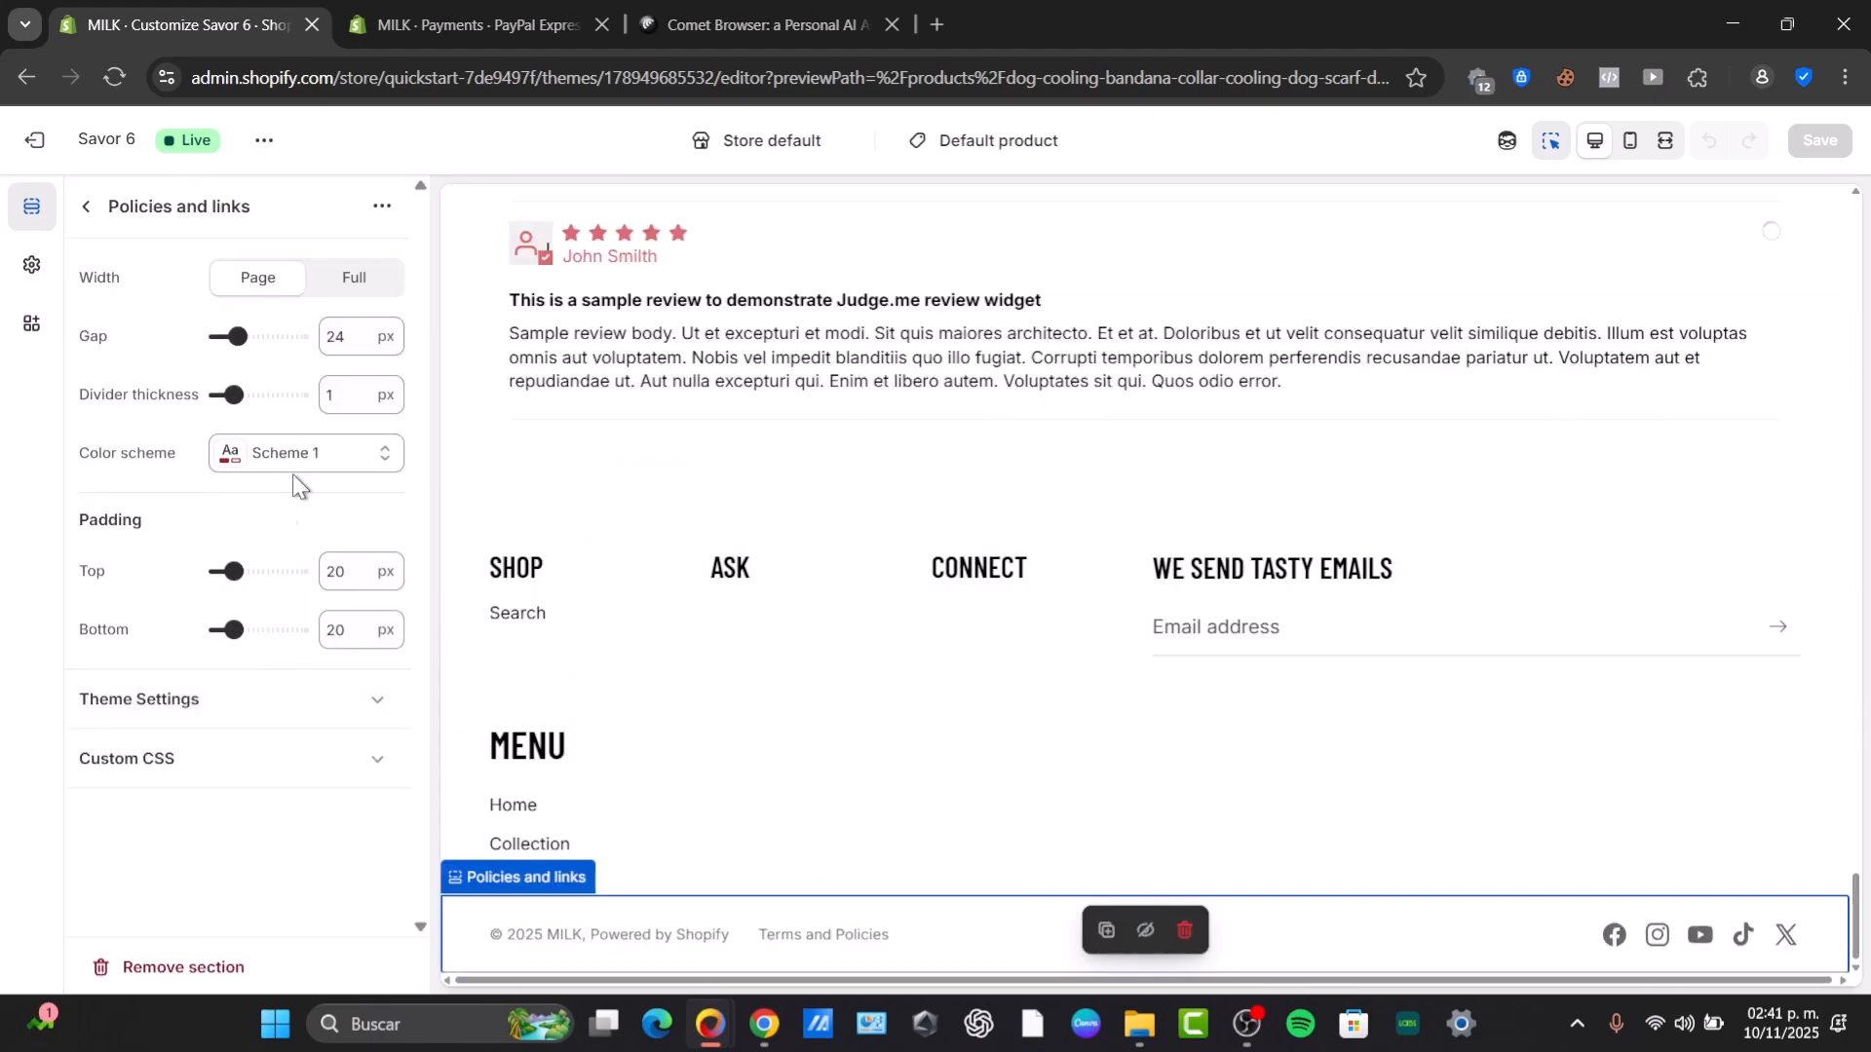
Exit the theme editor and dismiss the theme limit warning on the Themes page.
click(40, 154)
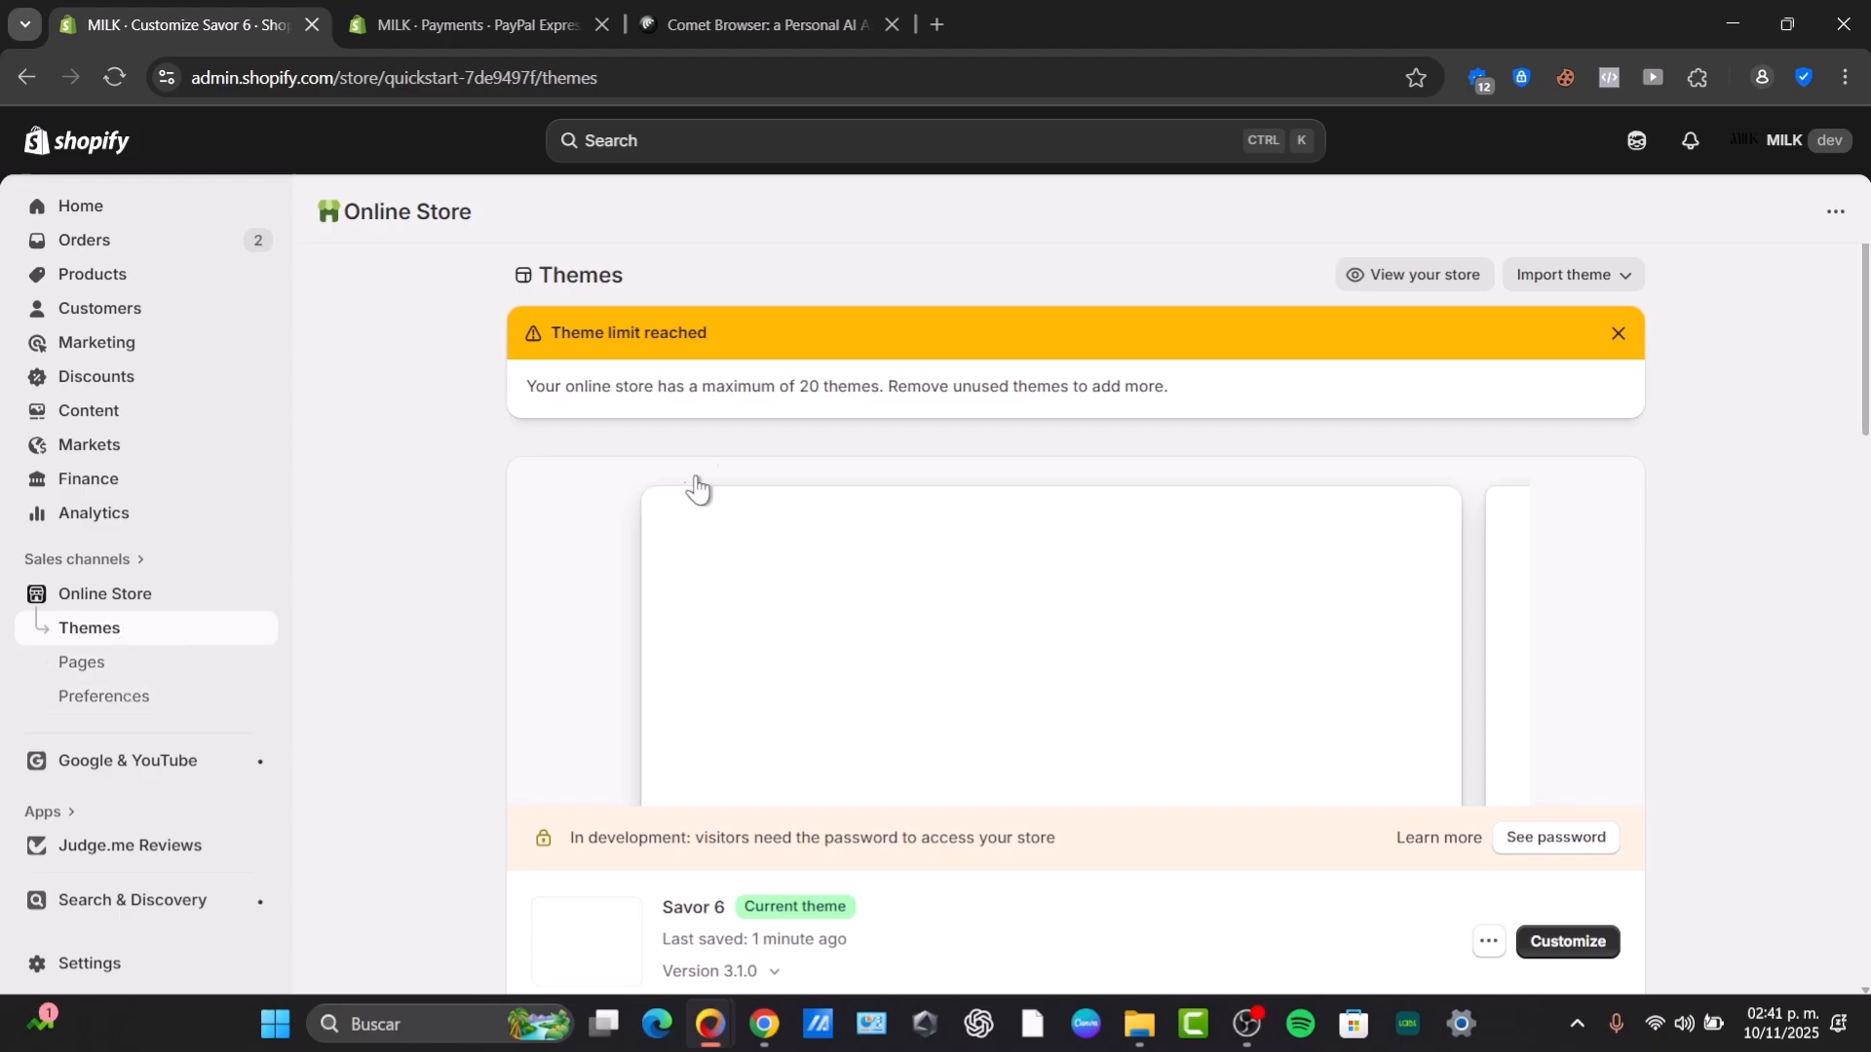
drag(632, 339, 764, 334)
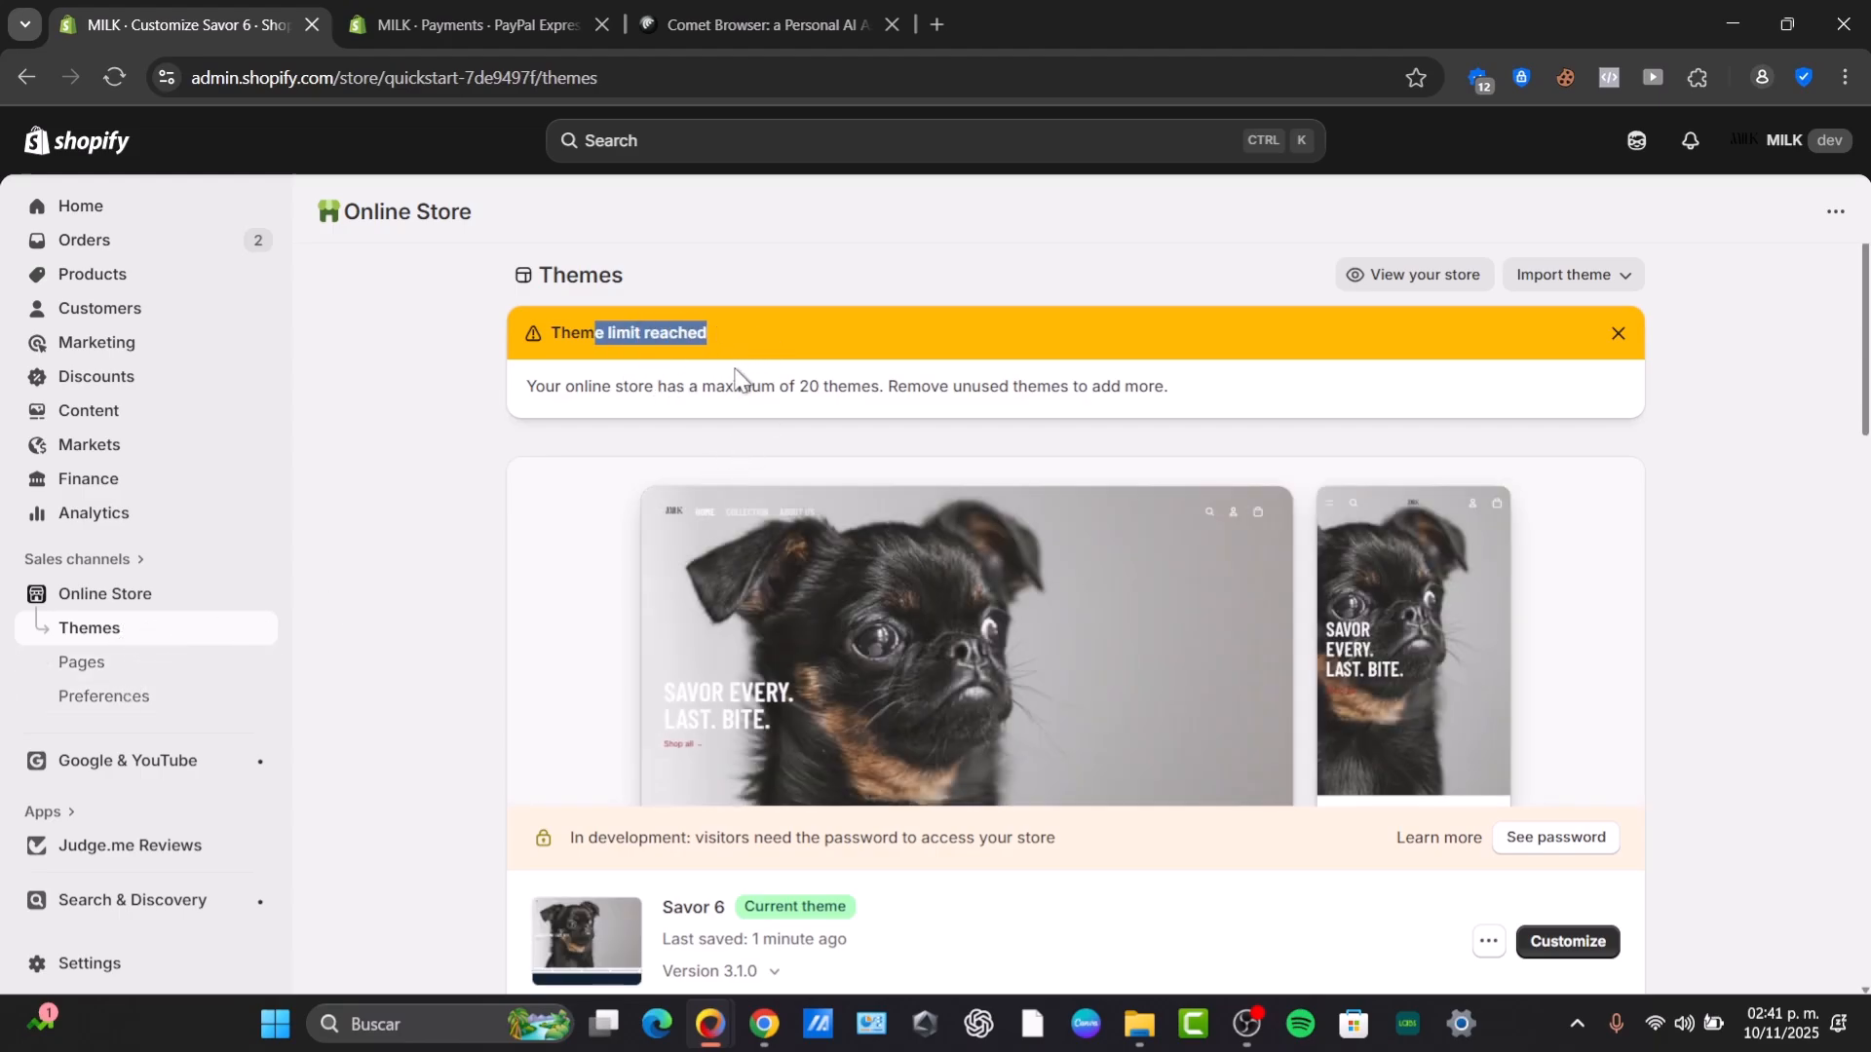
drag(1177, 385, 517, 411)
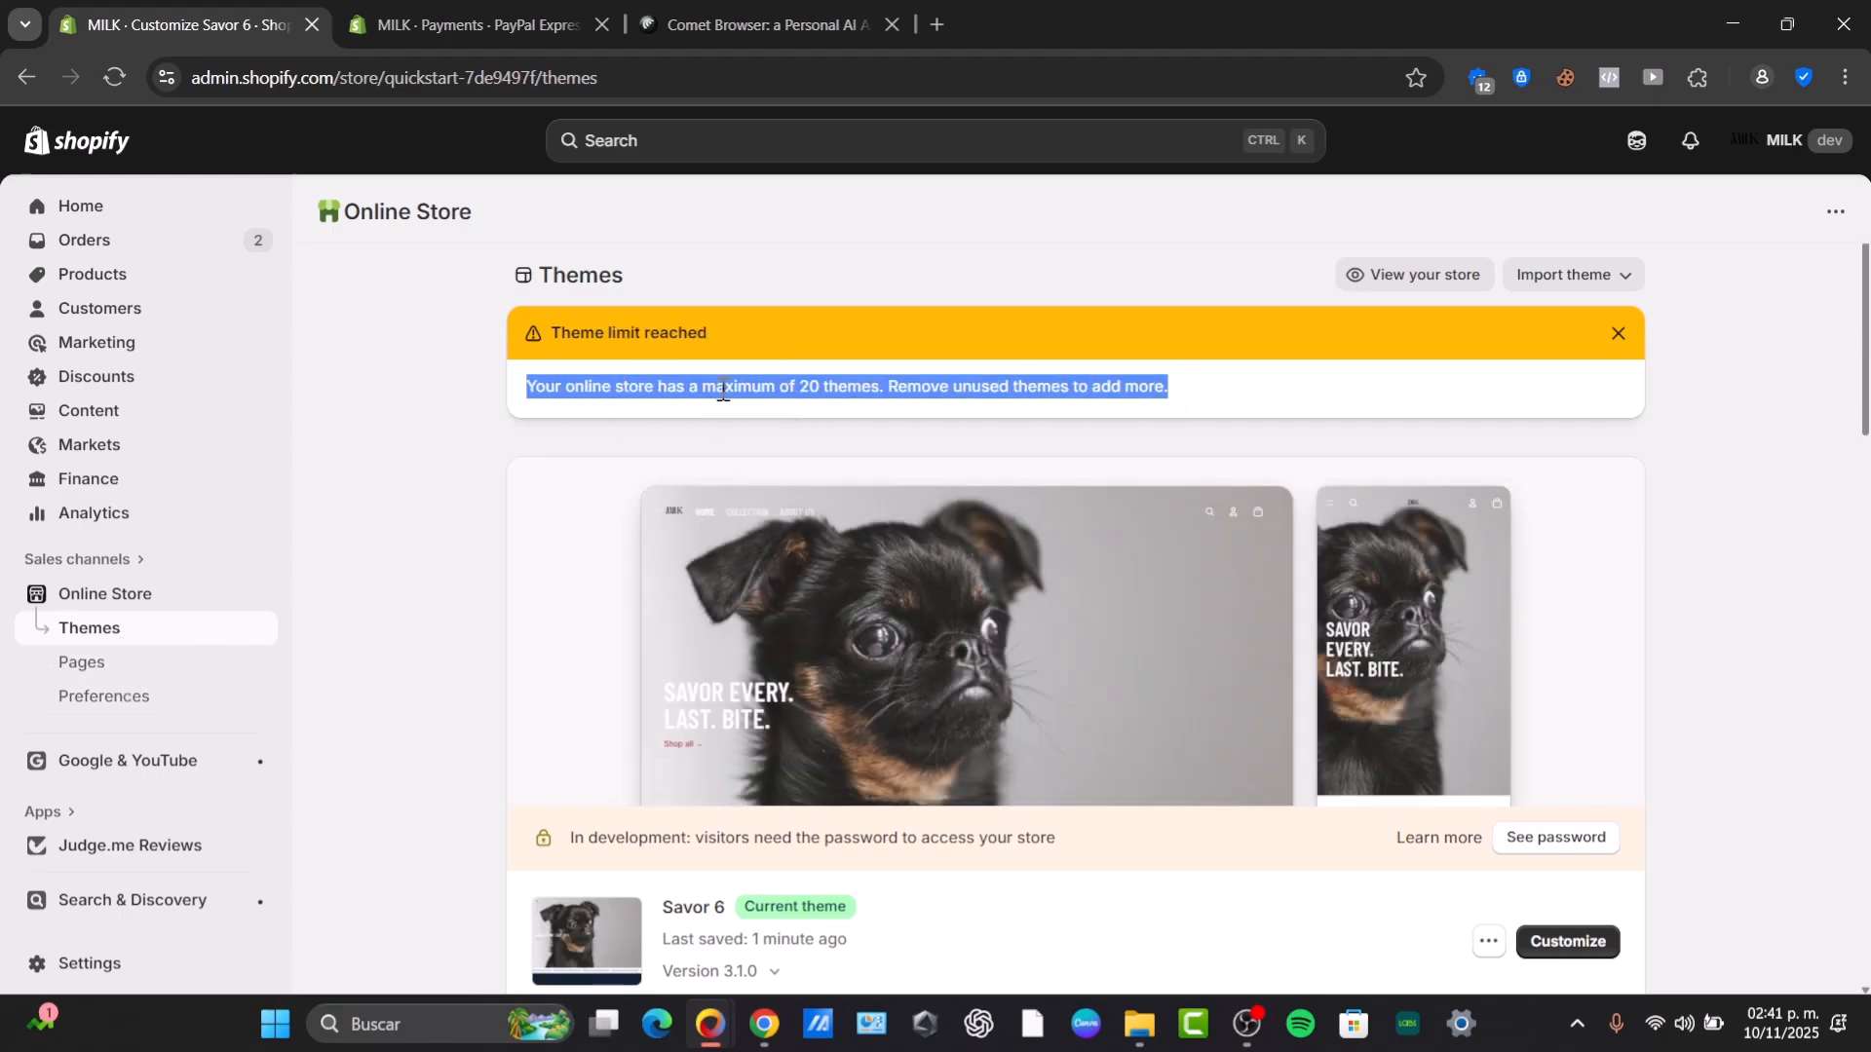
click(1609, 333)
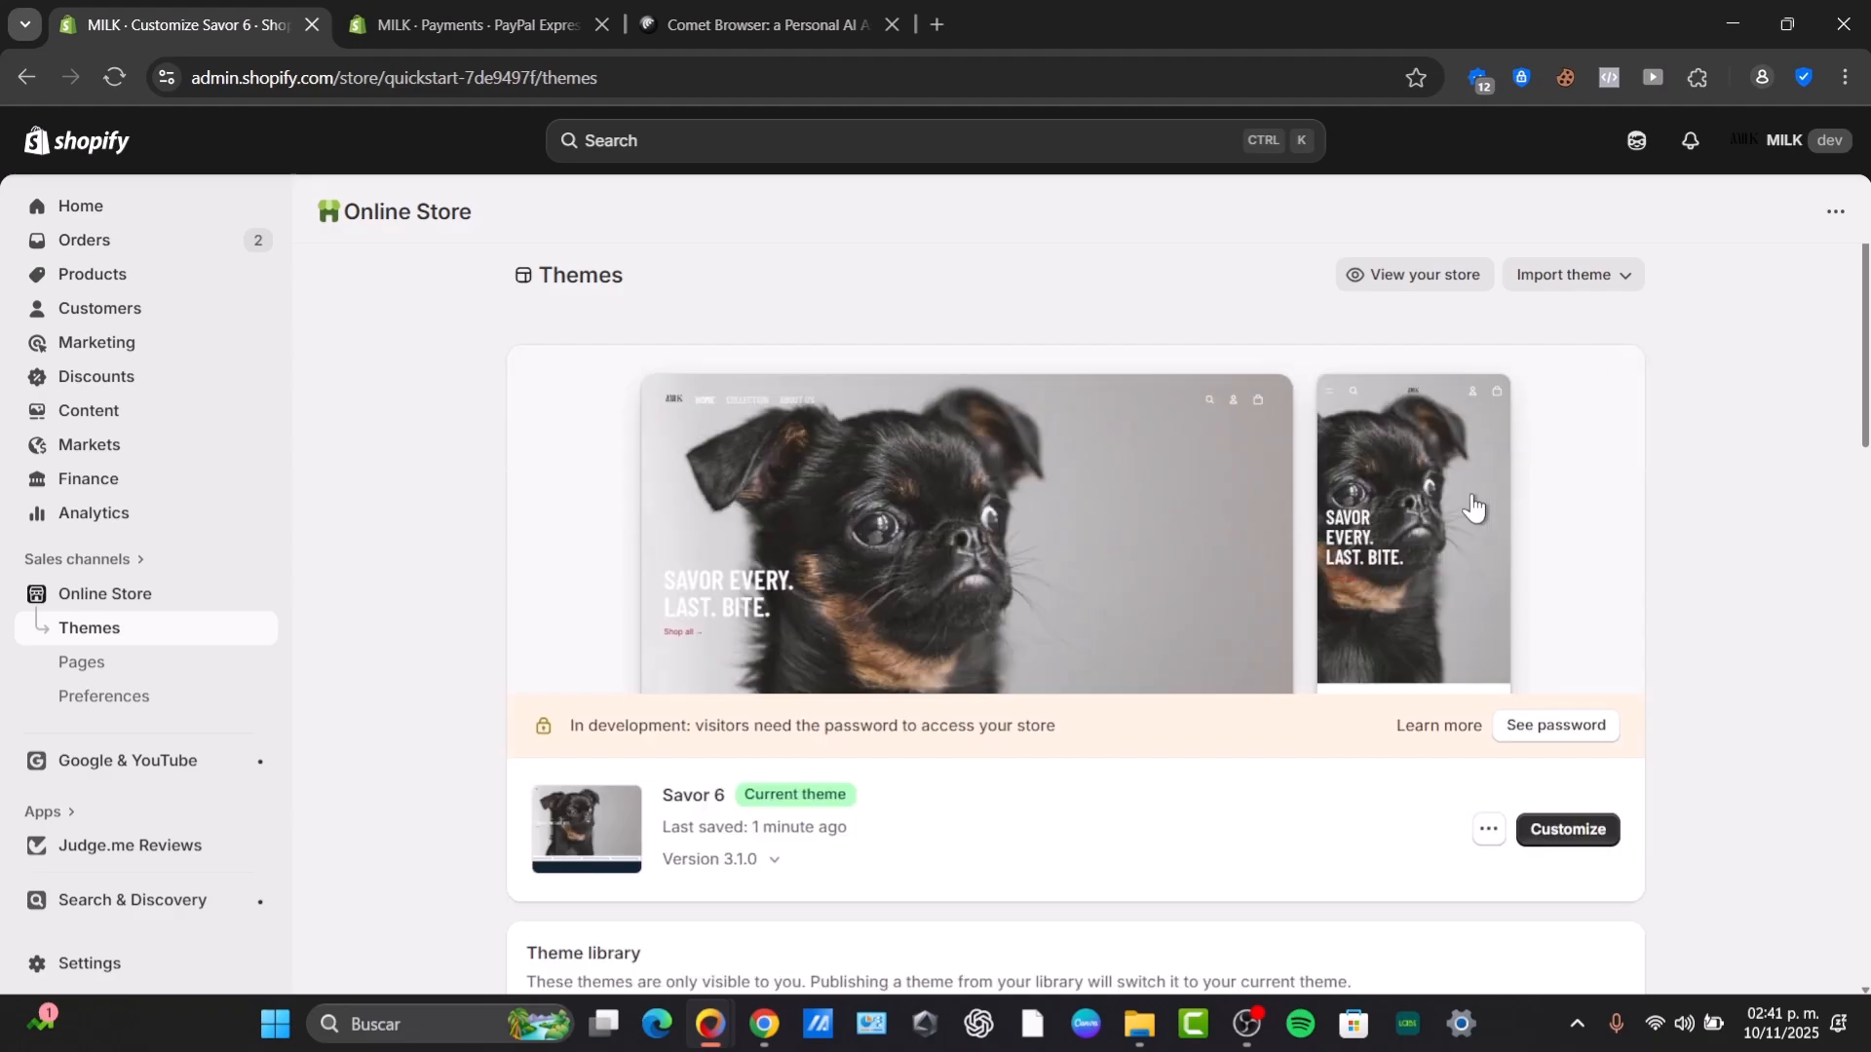
Review the themes listed in the theme library.
scroll(1323, 480, down, 6)
scroll(1115, 488, up, 3)
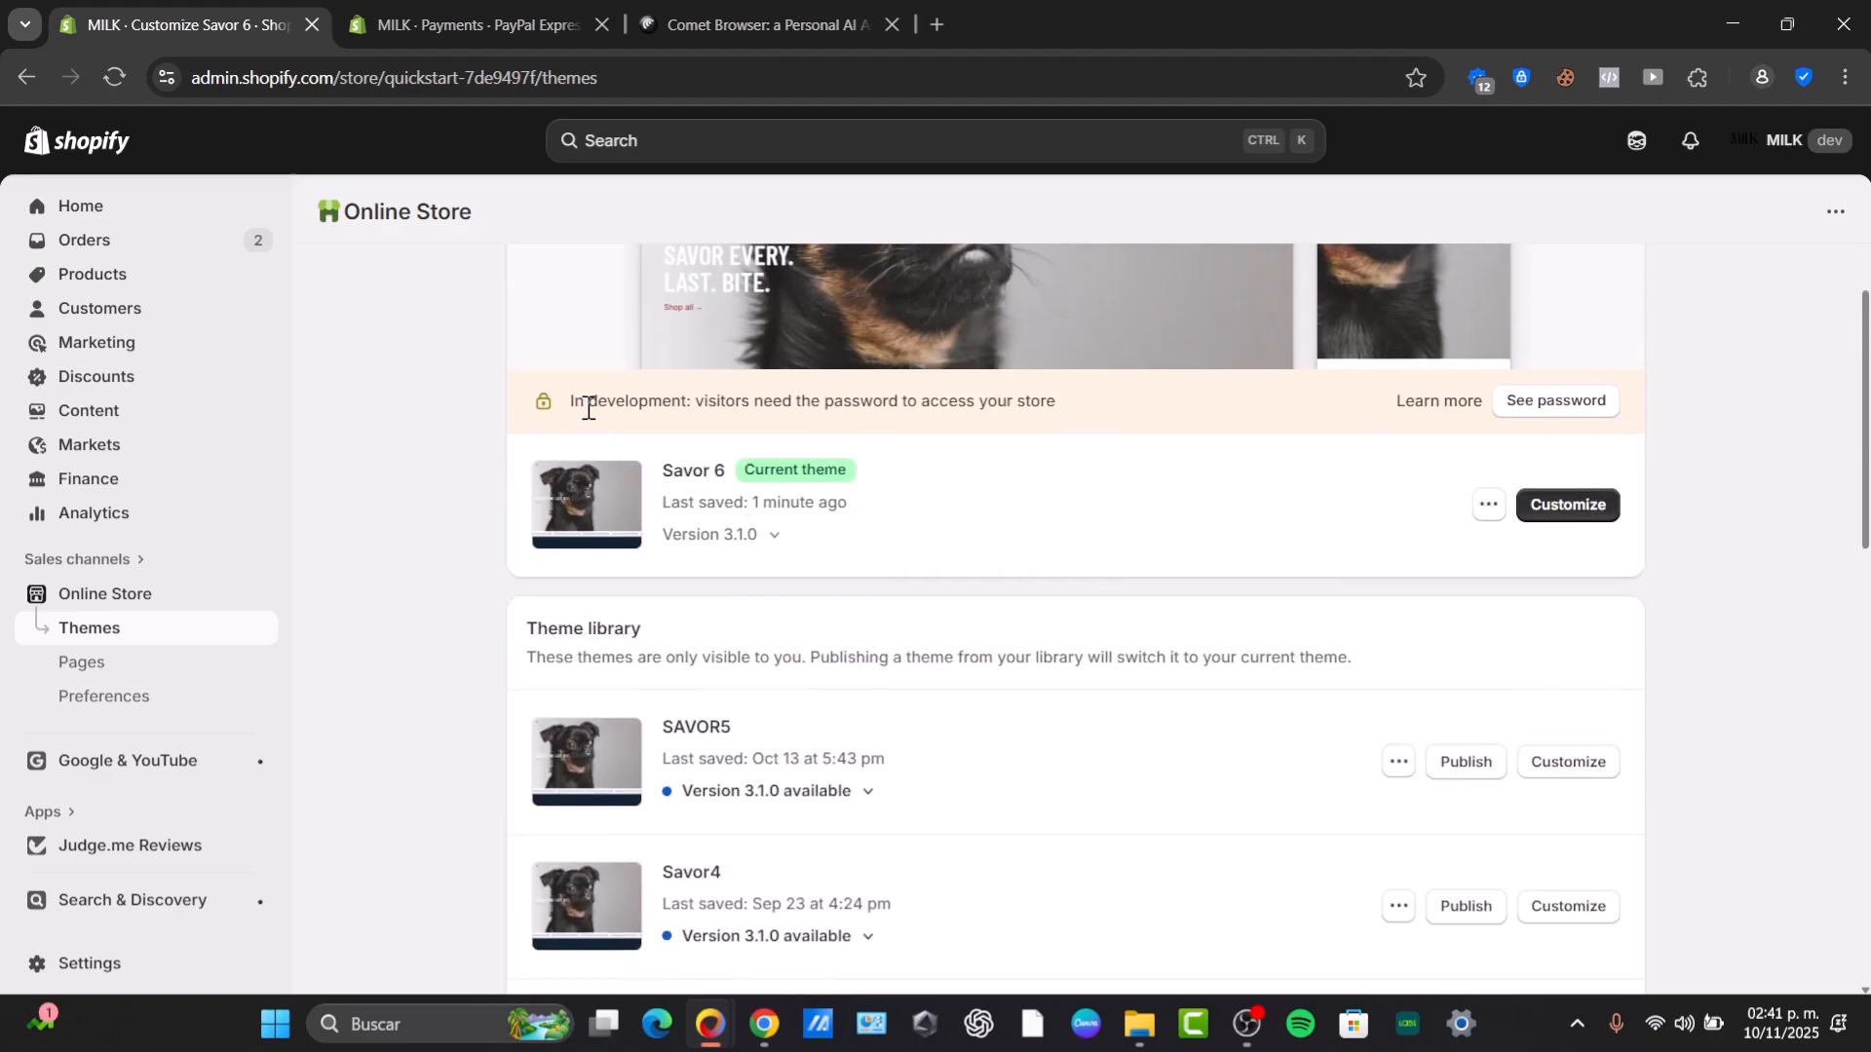
drag(811, 400, 1117, 413)
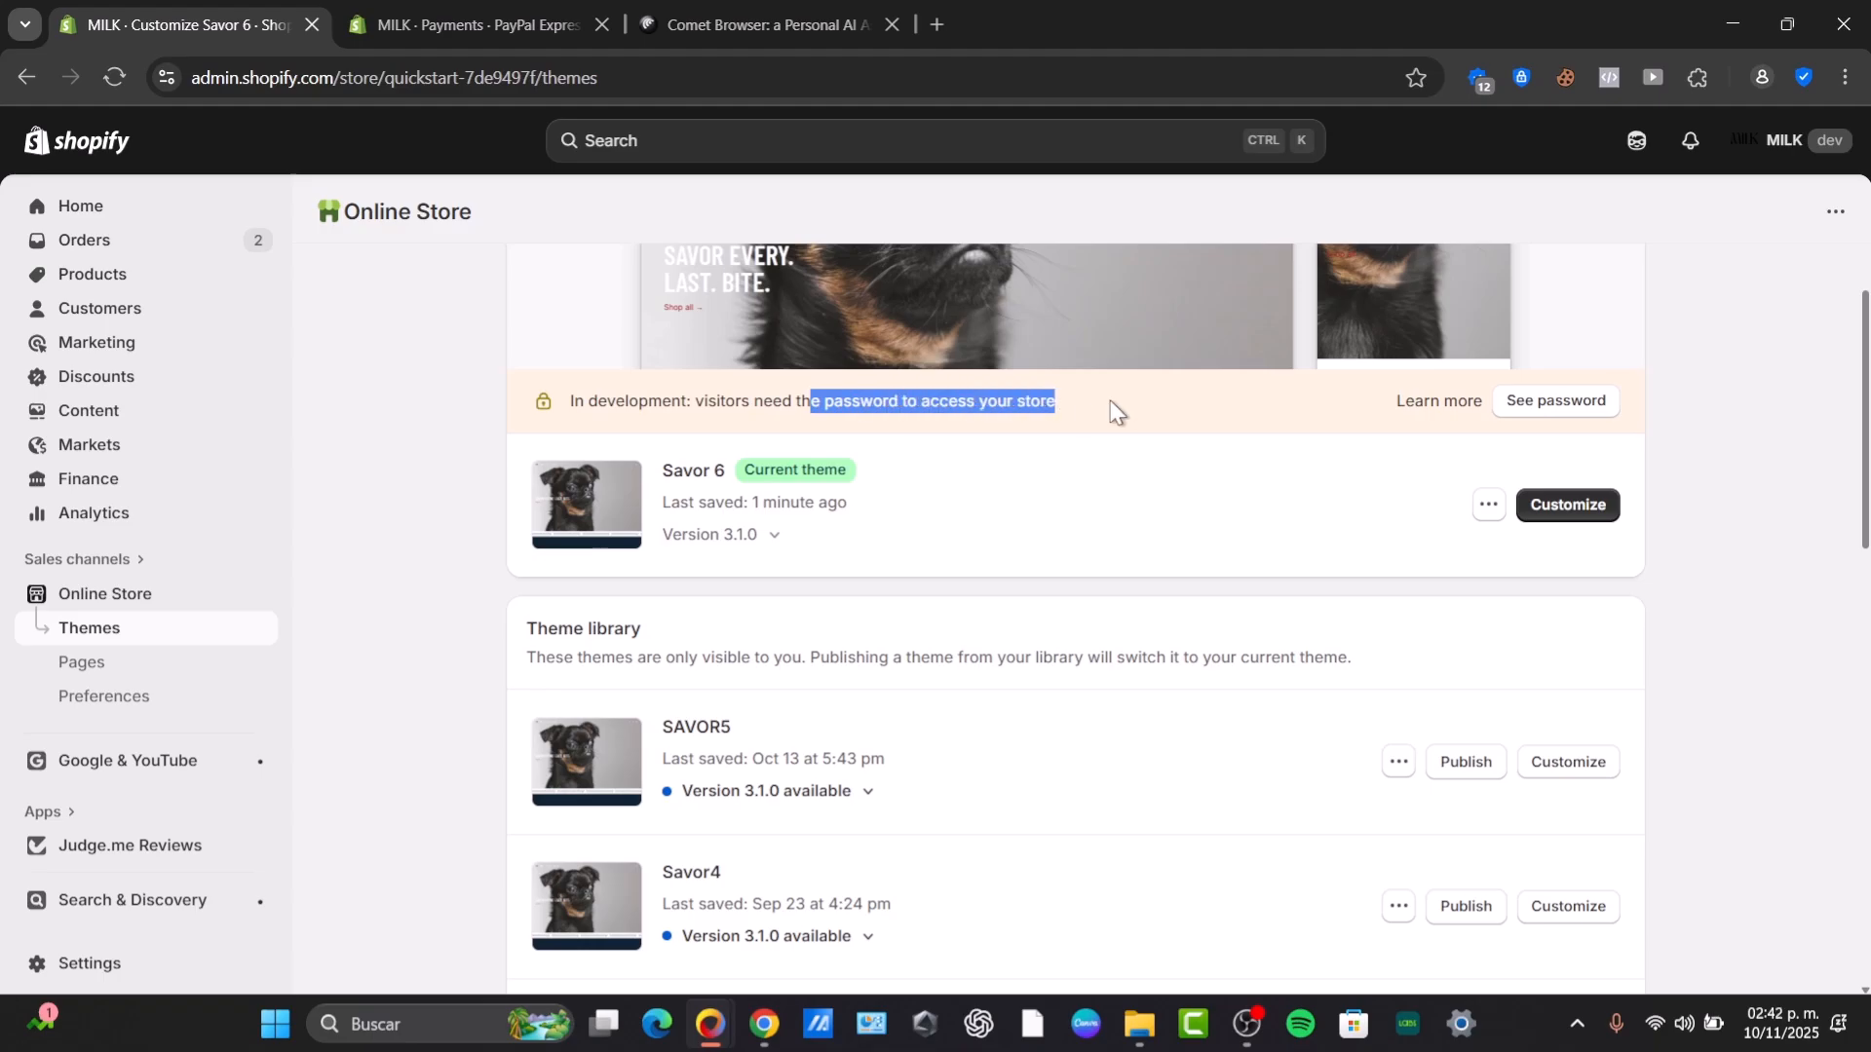
scroll(1257, 653, down, 3)
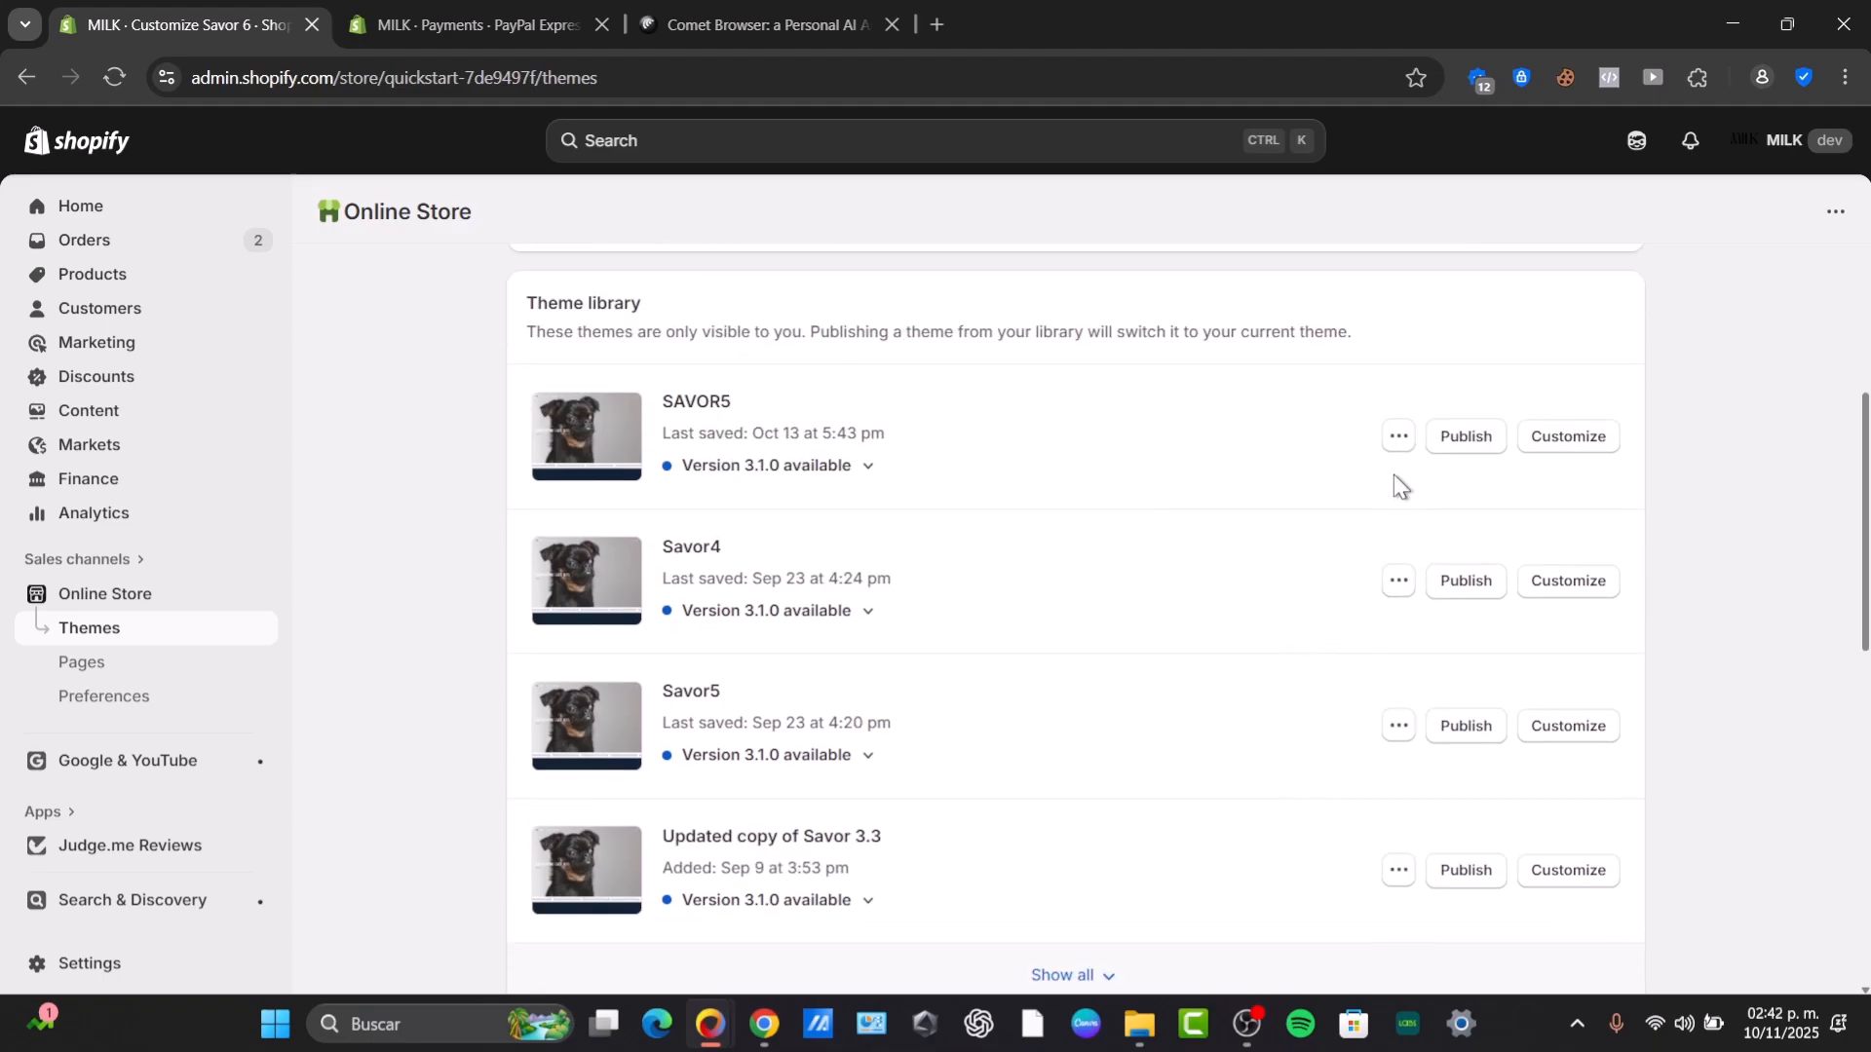
scroll(1397, 443, down, 3)
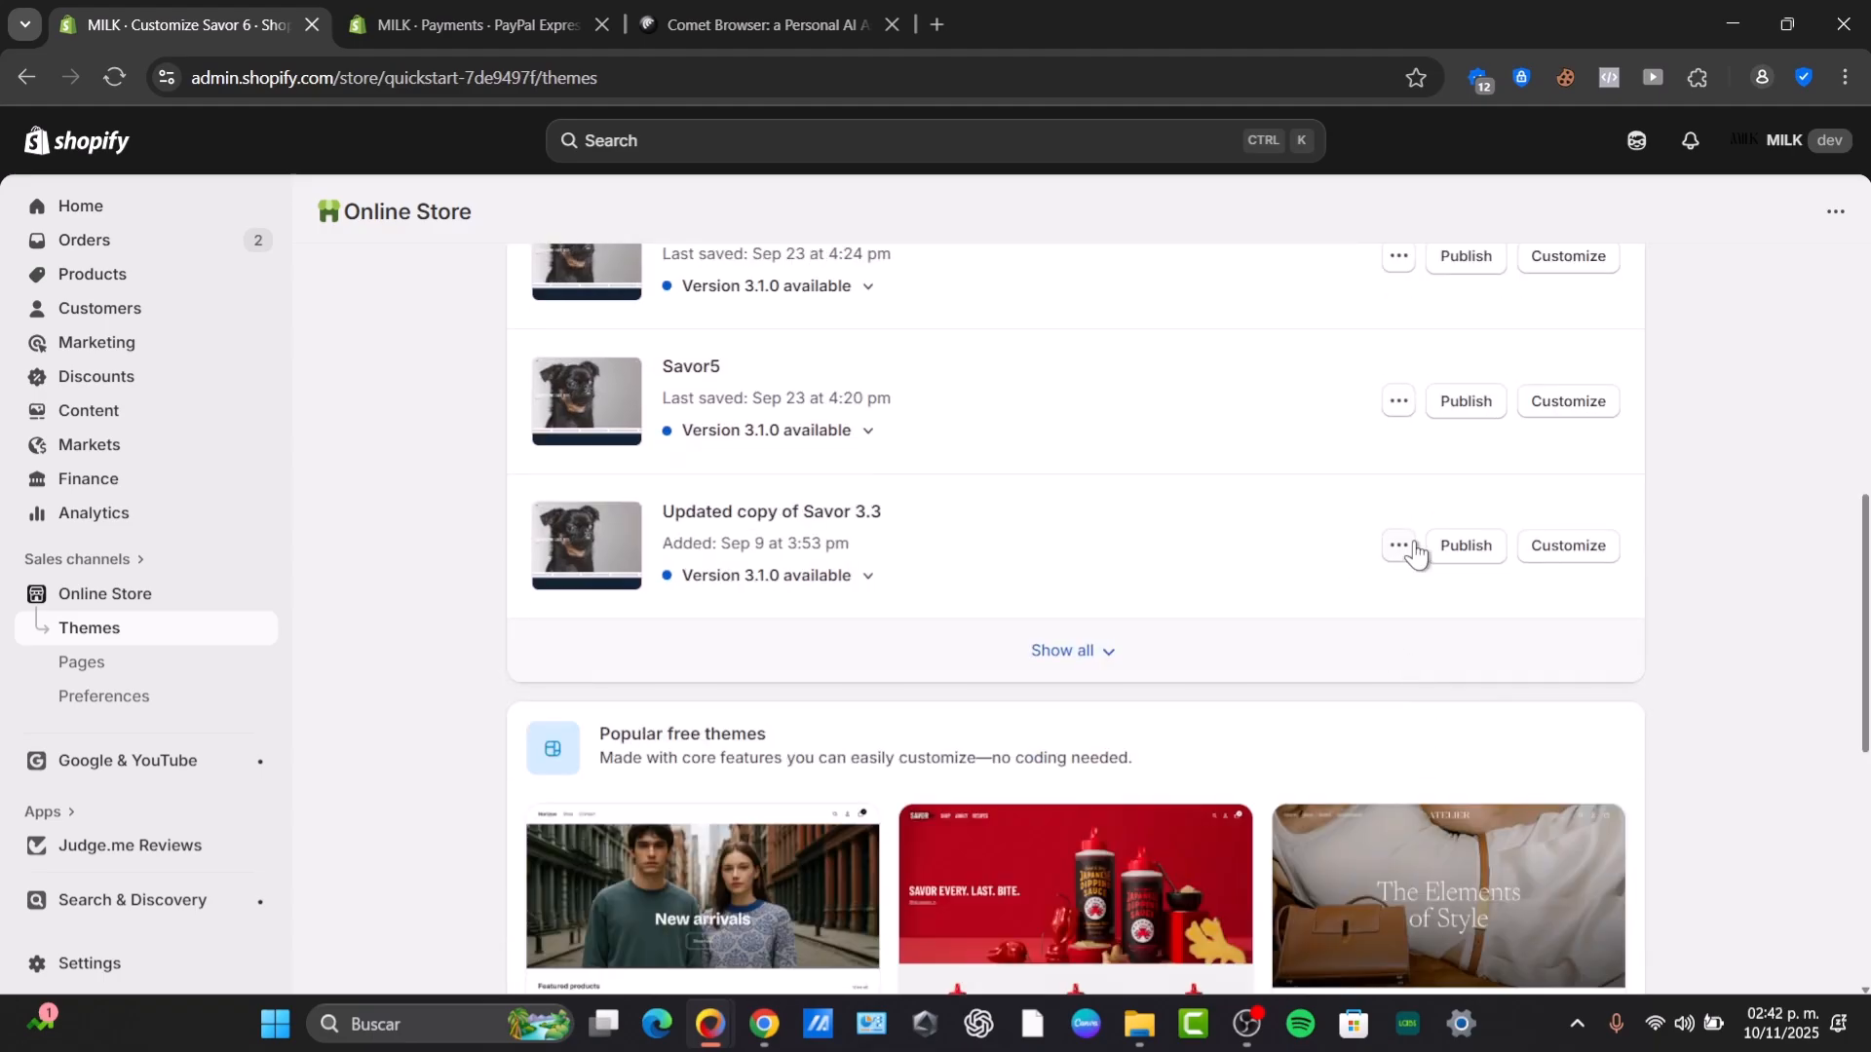
Remove the Updated copy of Savor 3.3 and Savor 3.3 themes from the theme library.
click(1401, 546)
click(1296, 868)
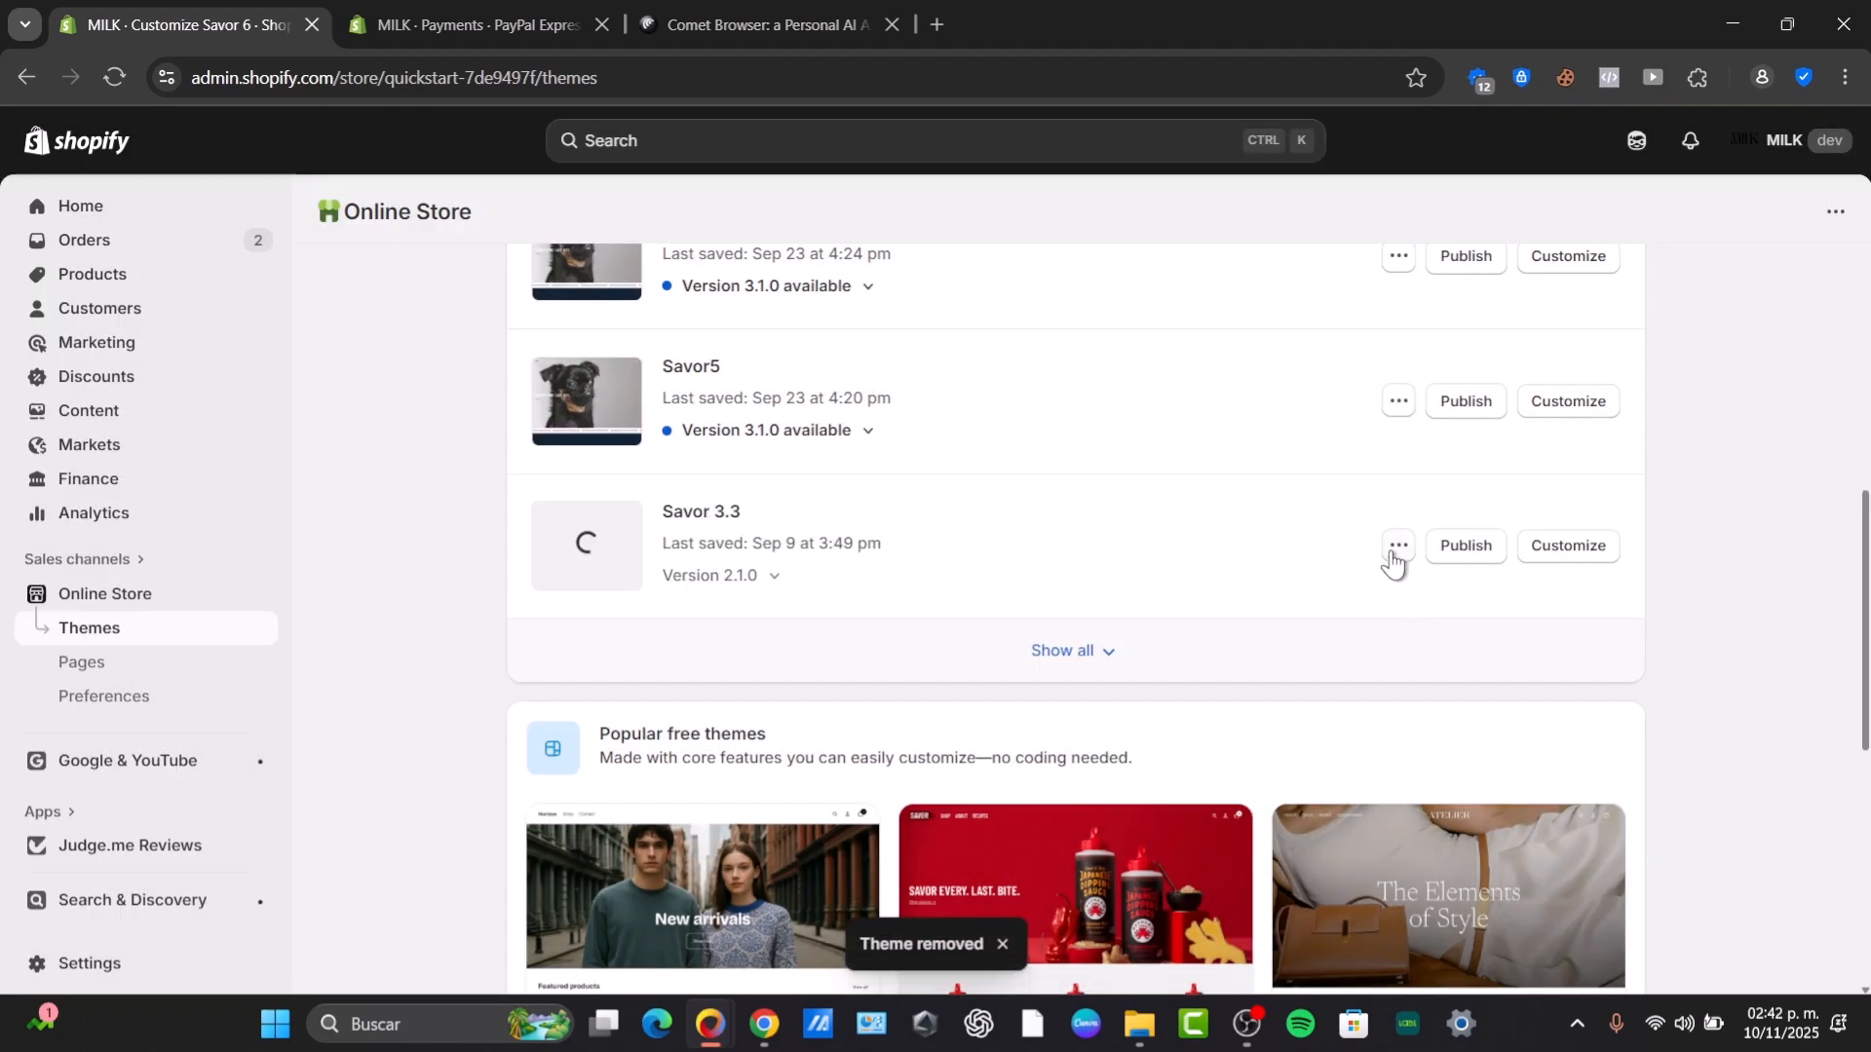
click(1398, 545)
click(1318, 873)
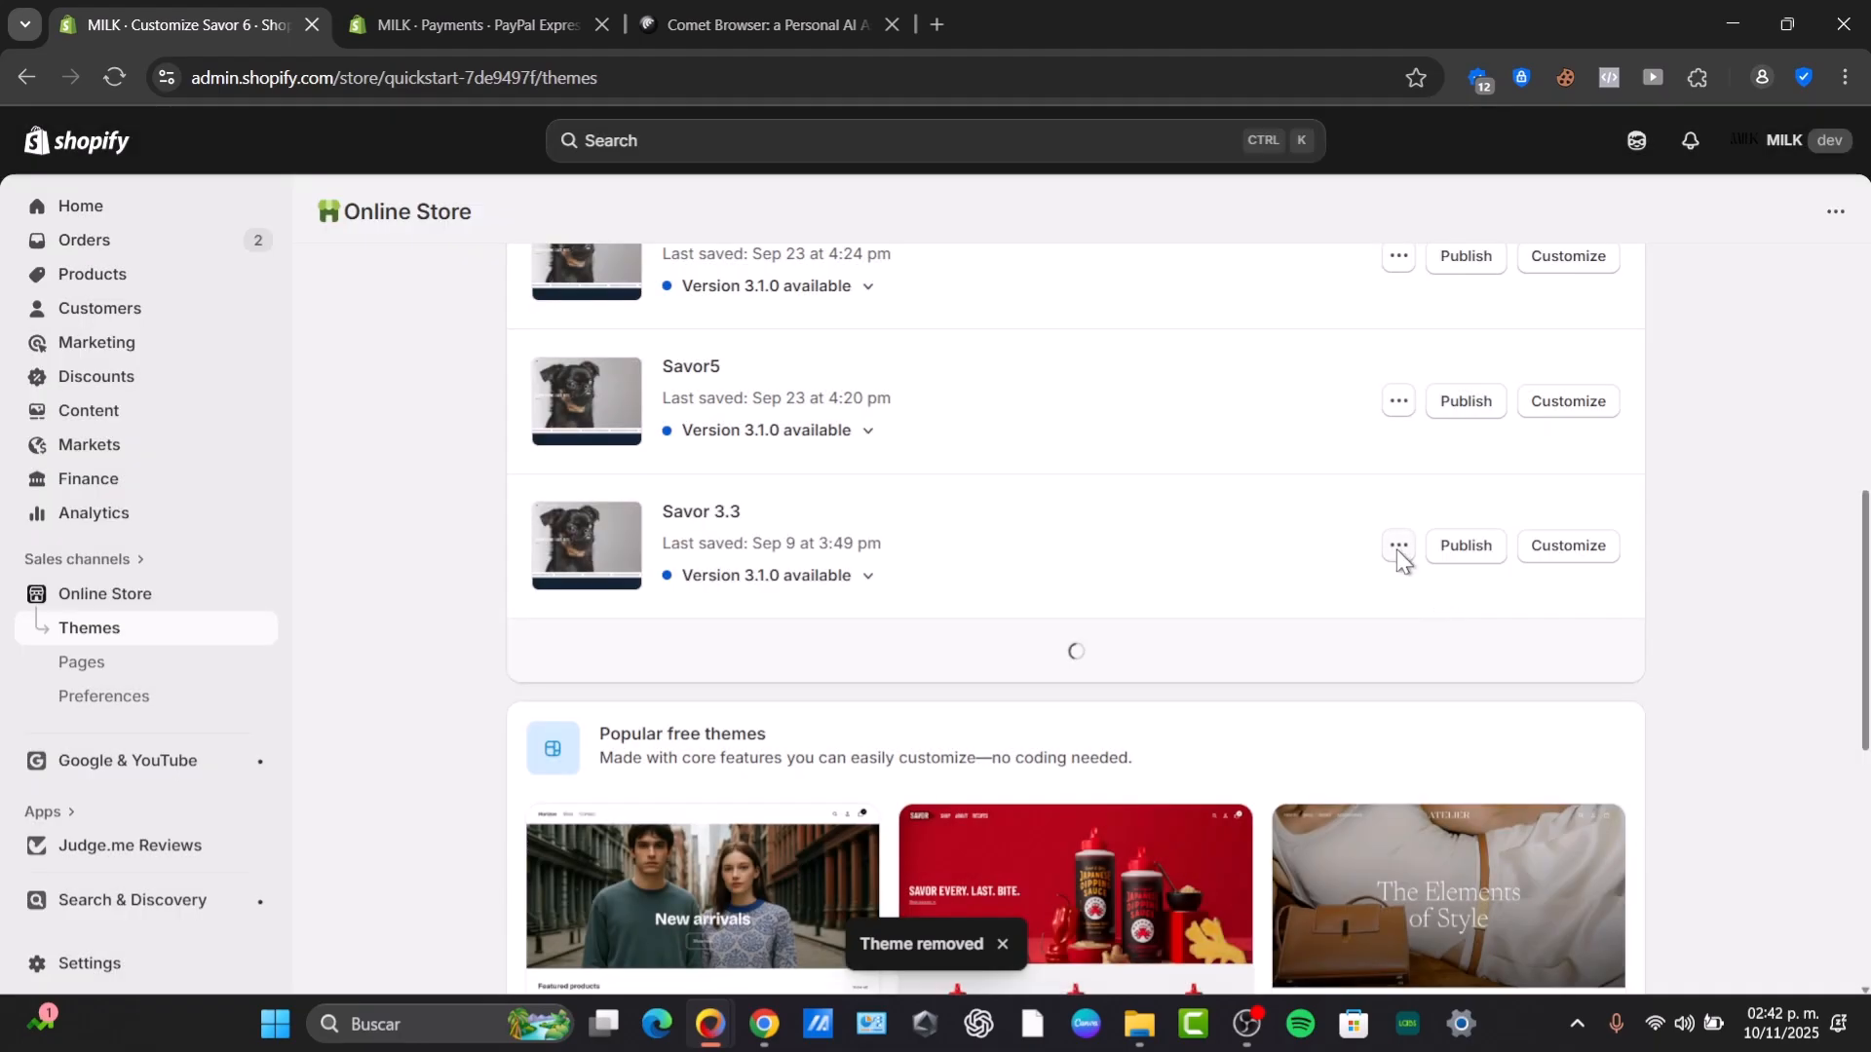
click(1397, 545)
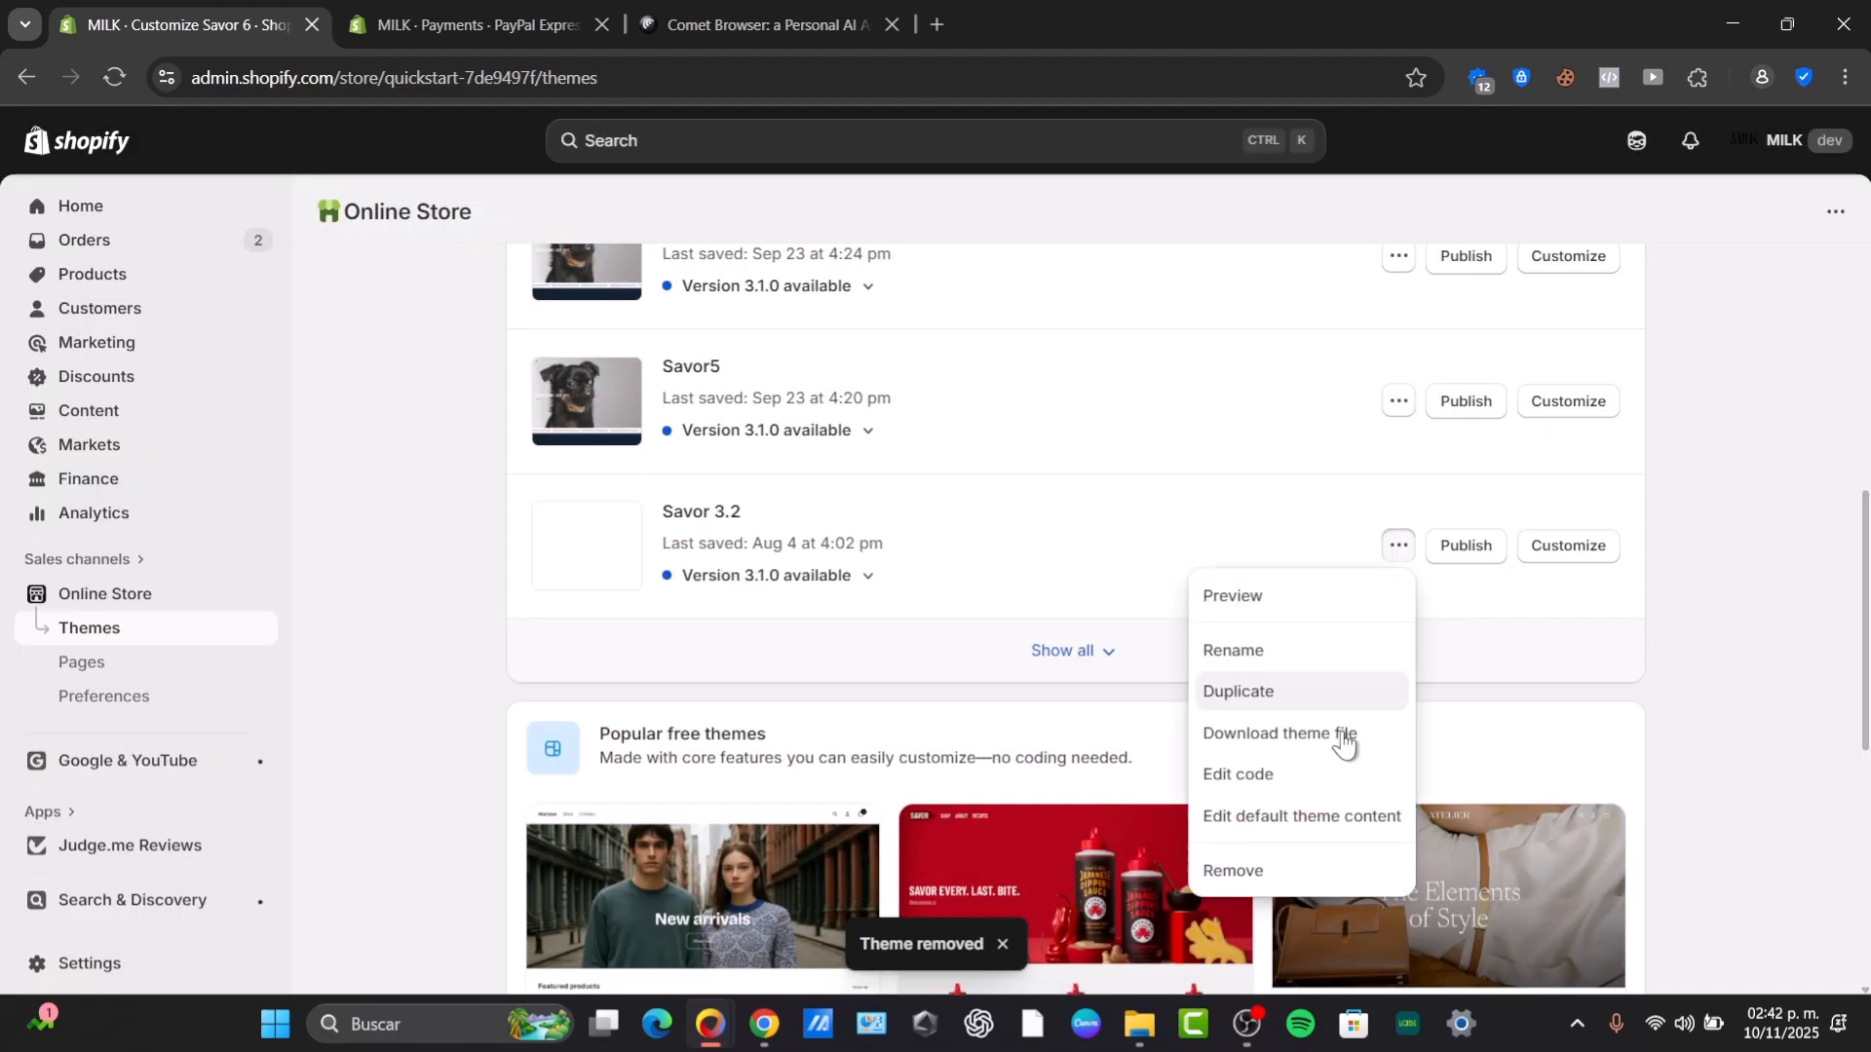
Remove the Savor 3.2 theme from the library, closing the theme store tab opened by mistake.
click(1308, 870)
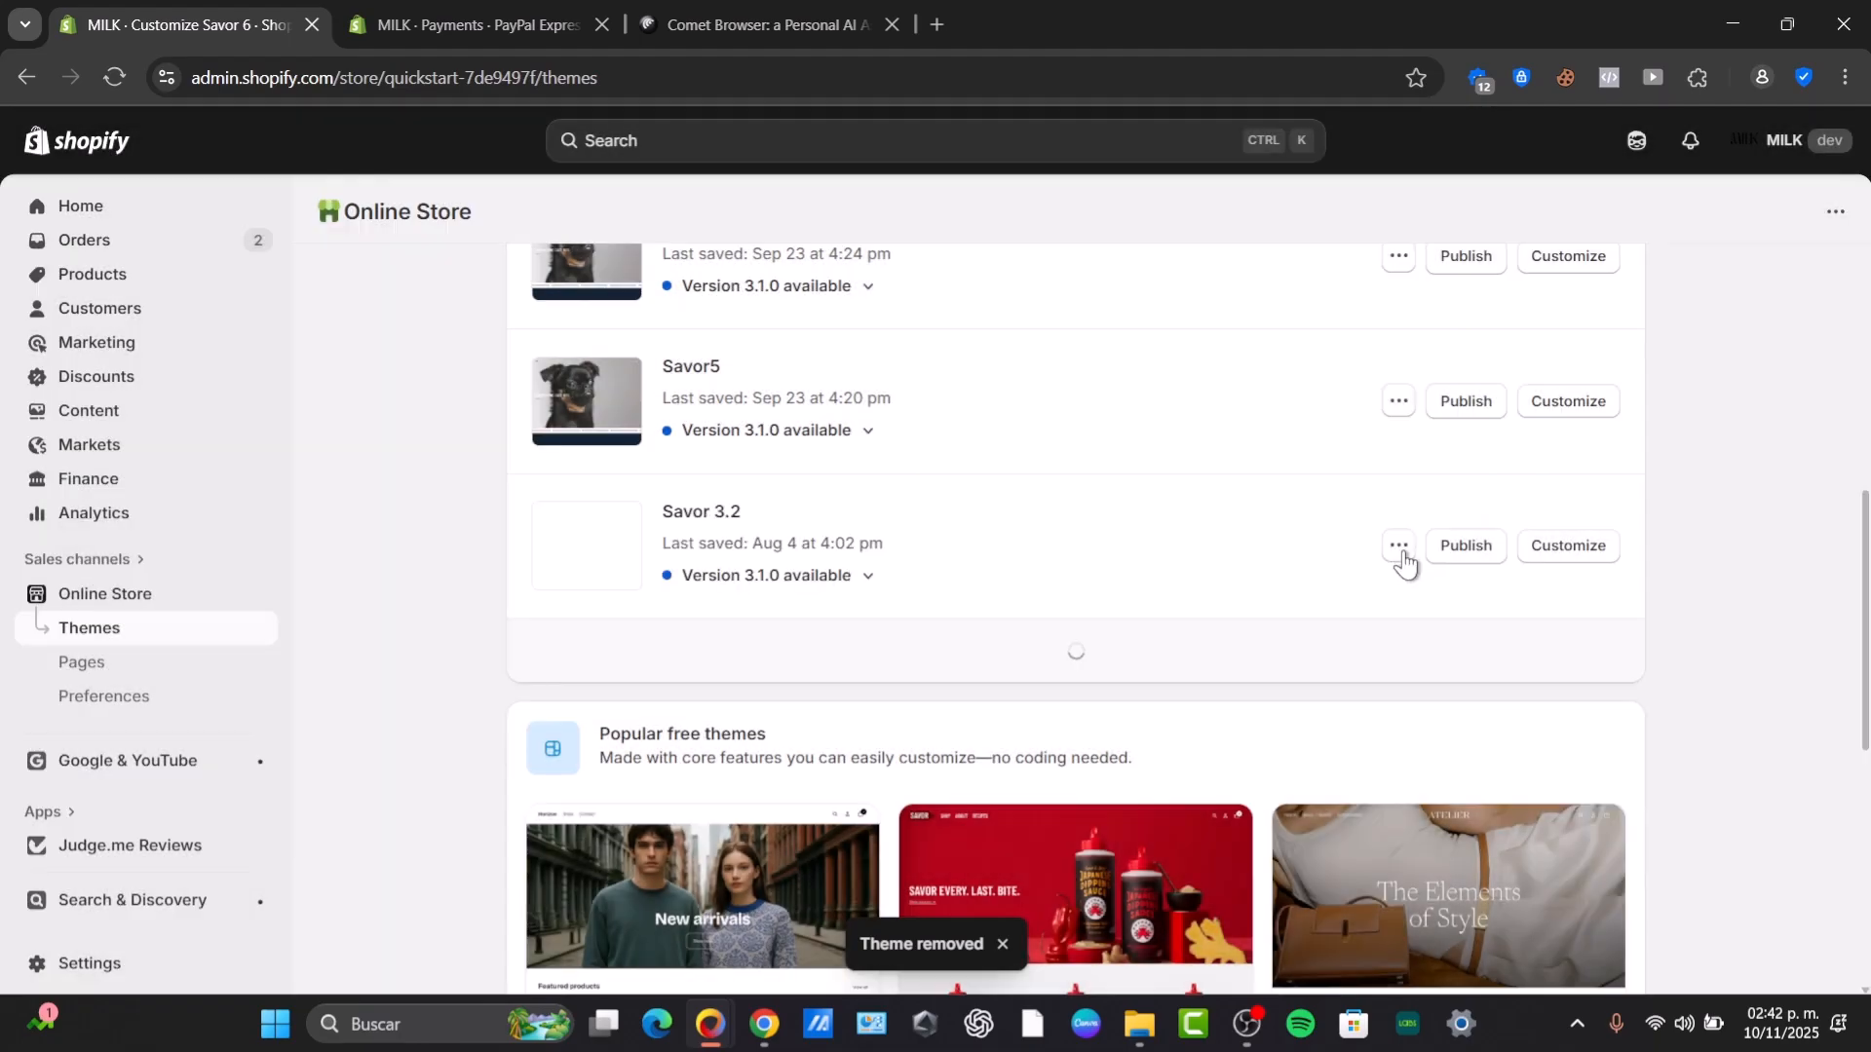
click(1401, 551)
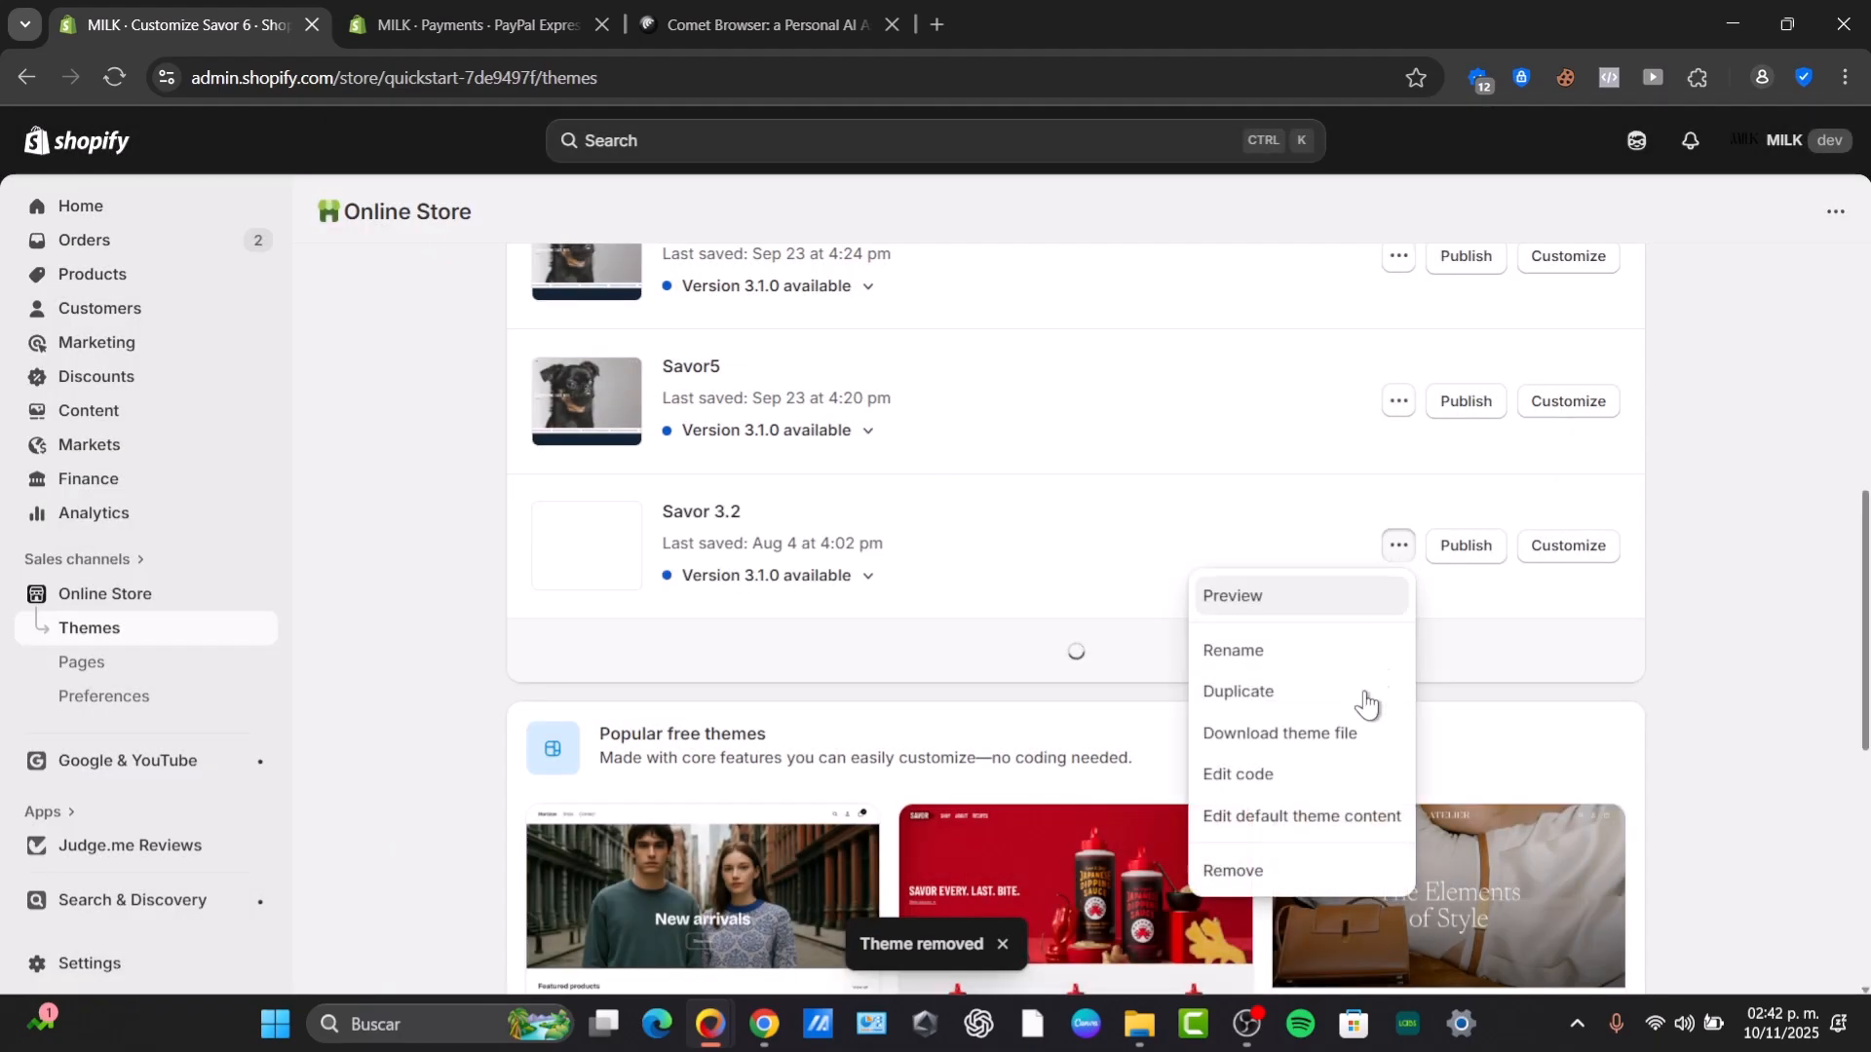
click(1307, 880)
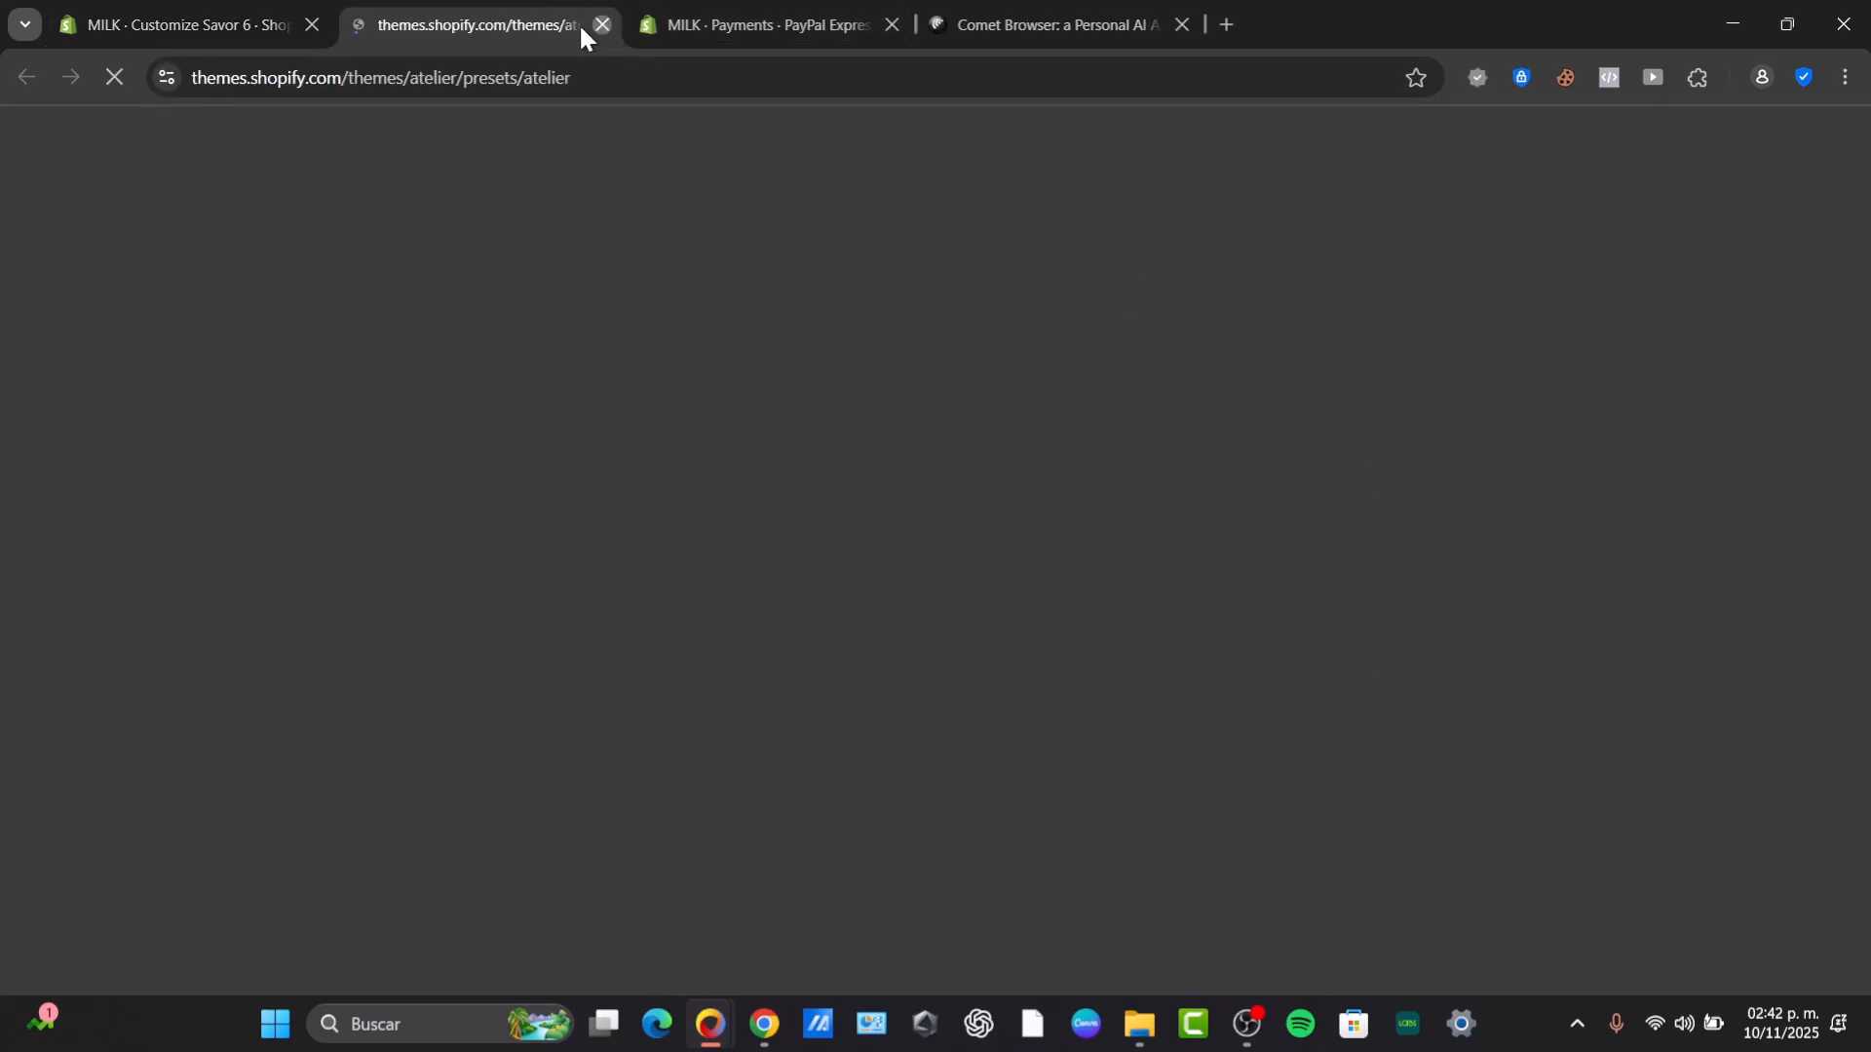
click(599, 25)
Remove the Horizon theme from the theme library and confirm the removal.
click(1399, 546)
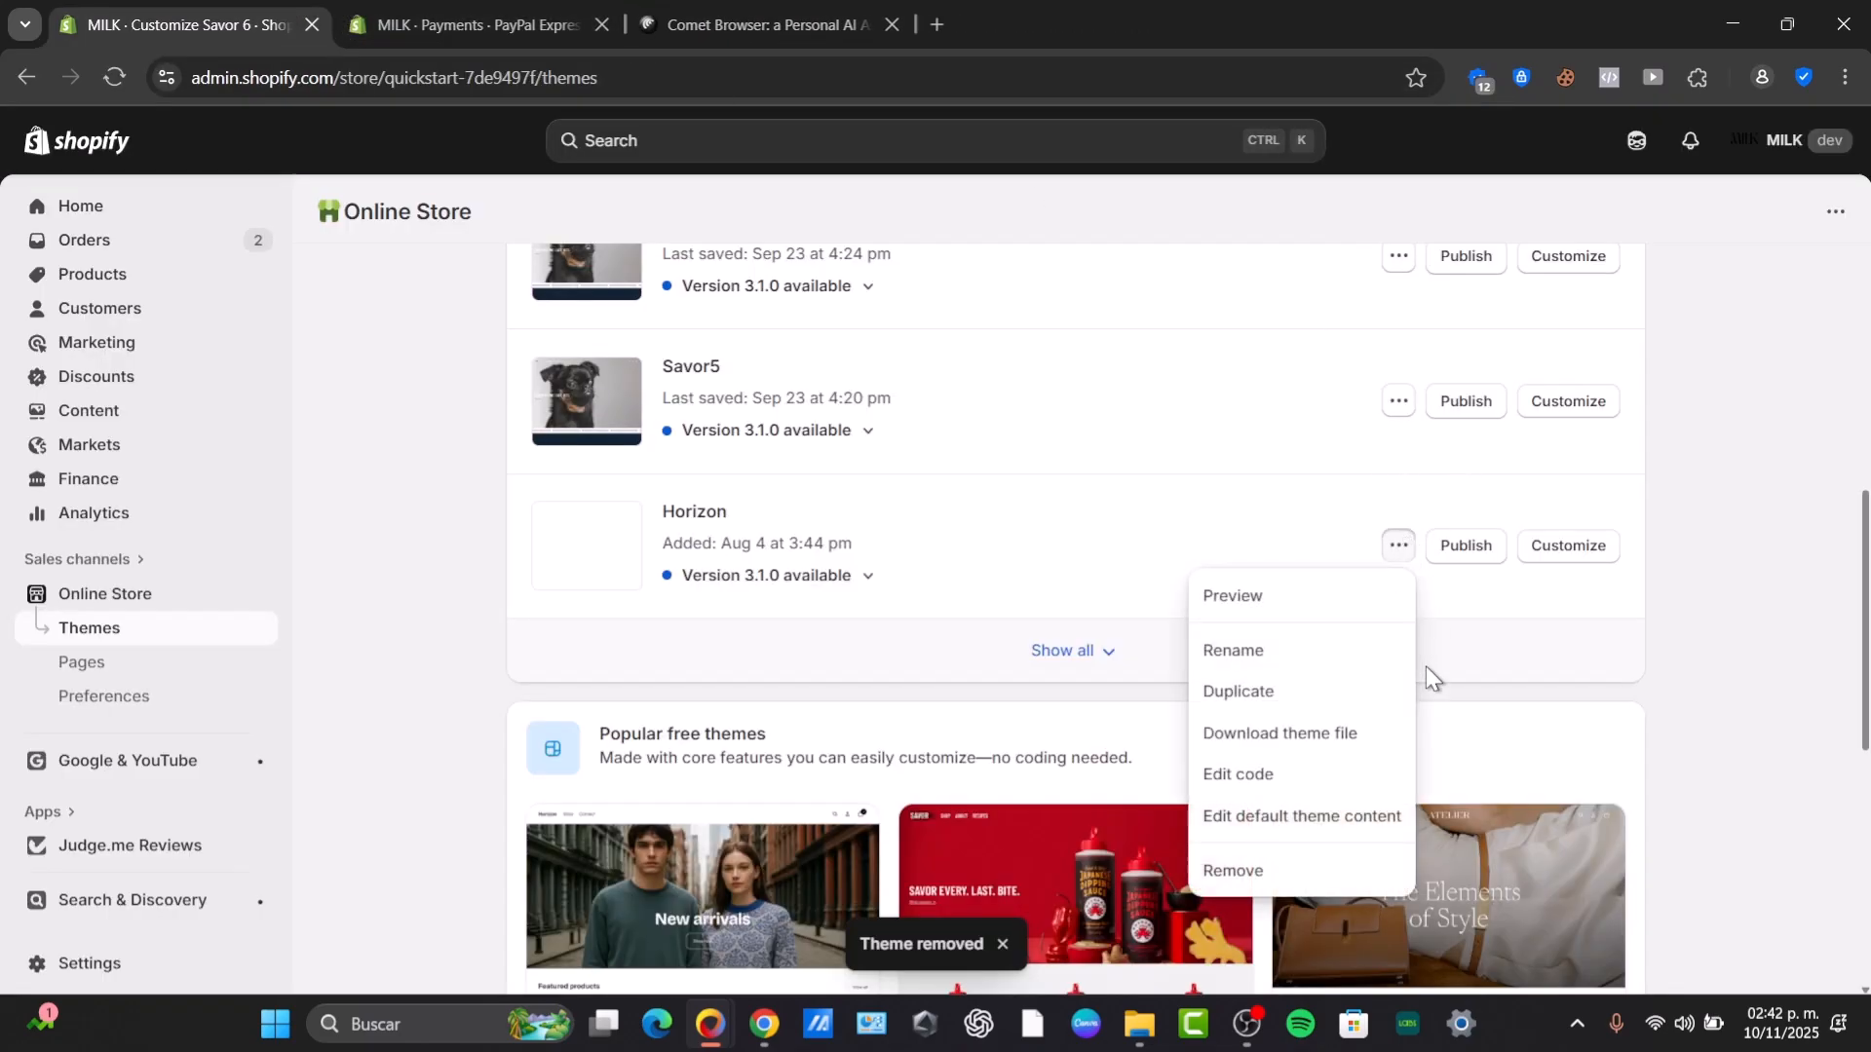
click(1307, 873)
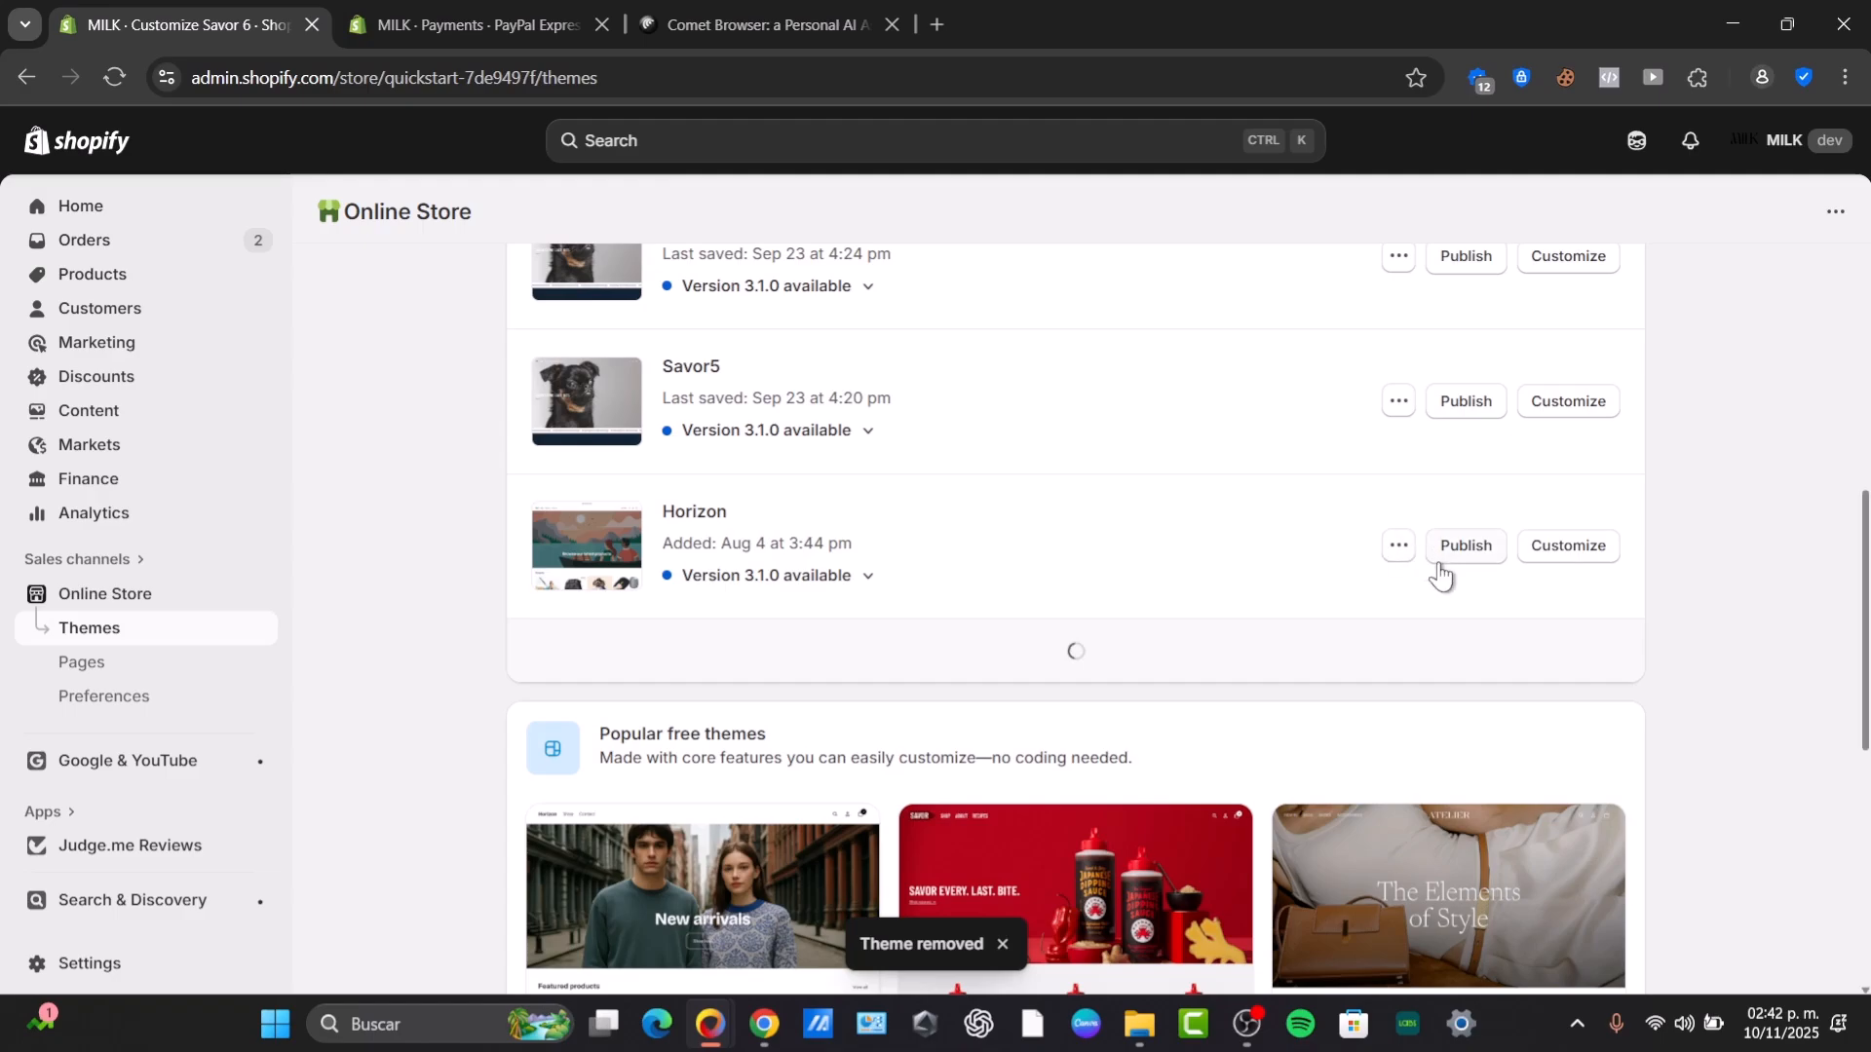
click(1399, 546)
click(1303, 869)
click(1284, 623)
Remove the Dawn 3.2 theme from the theme library and confirm the removal.
click(1400, 547)
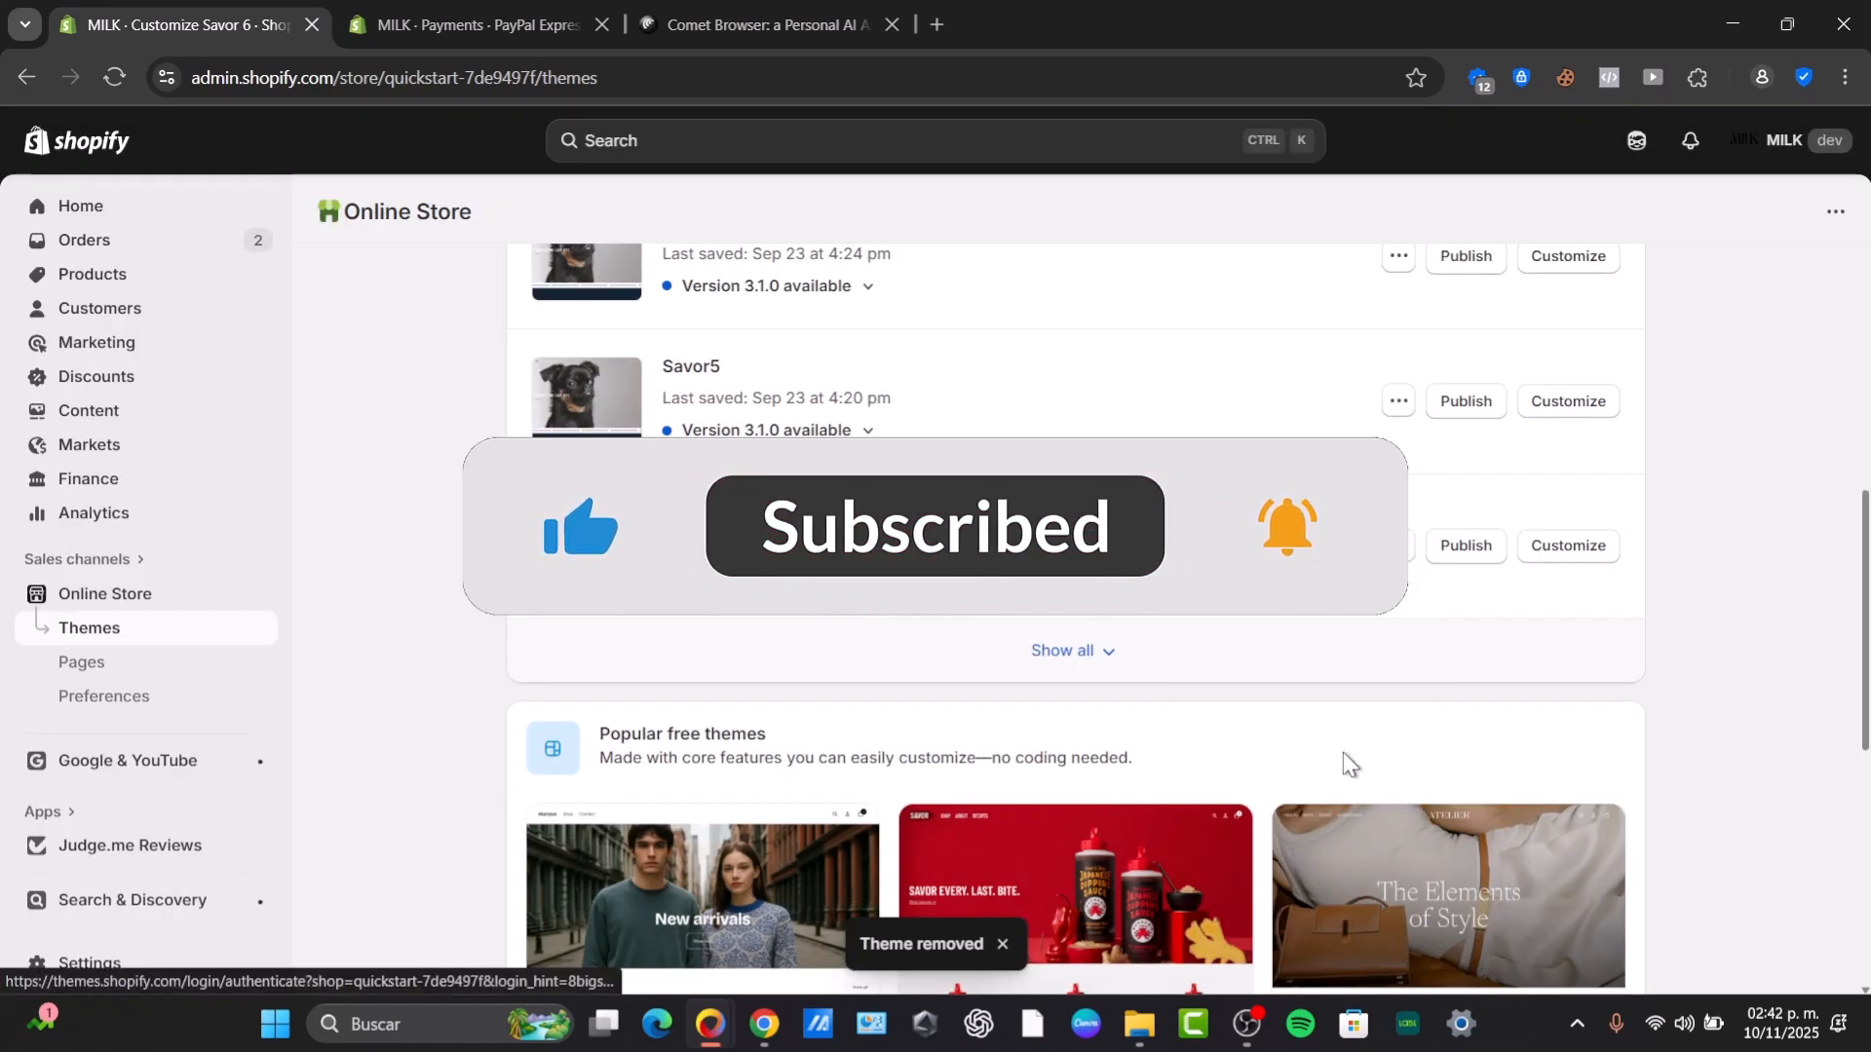
click(1399, 546)
click(1302, 869)
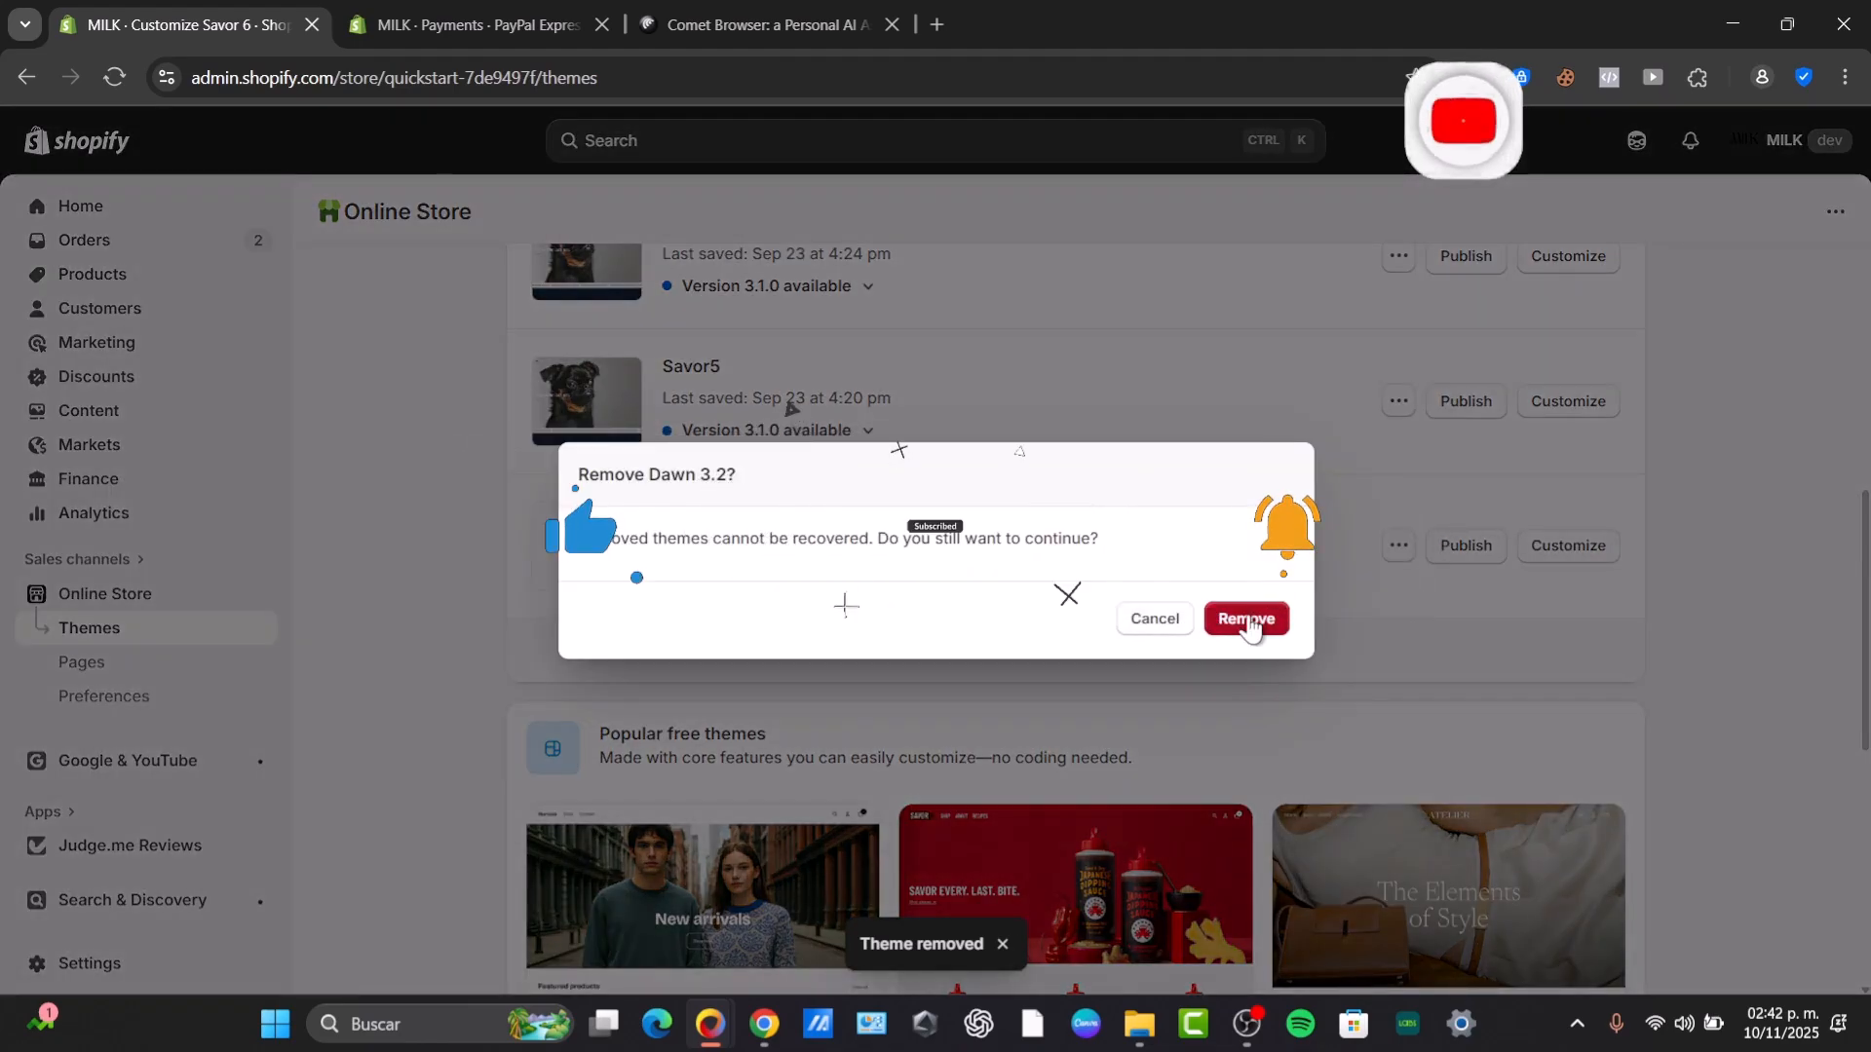
click(1248, 620)
click(467, 25)
click(731, 12)
click(467, 25)
click(273, 21)
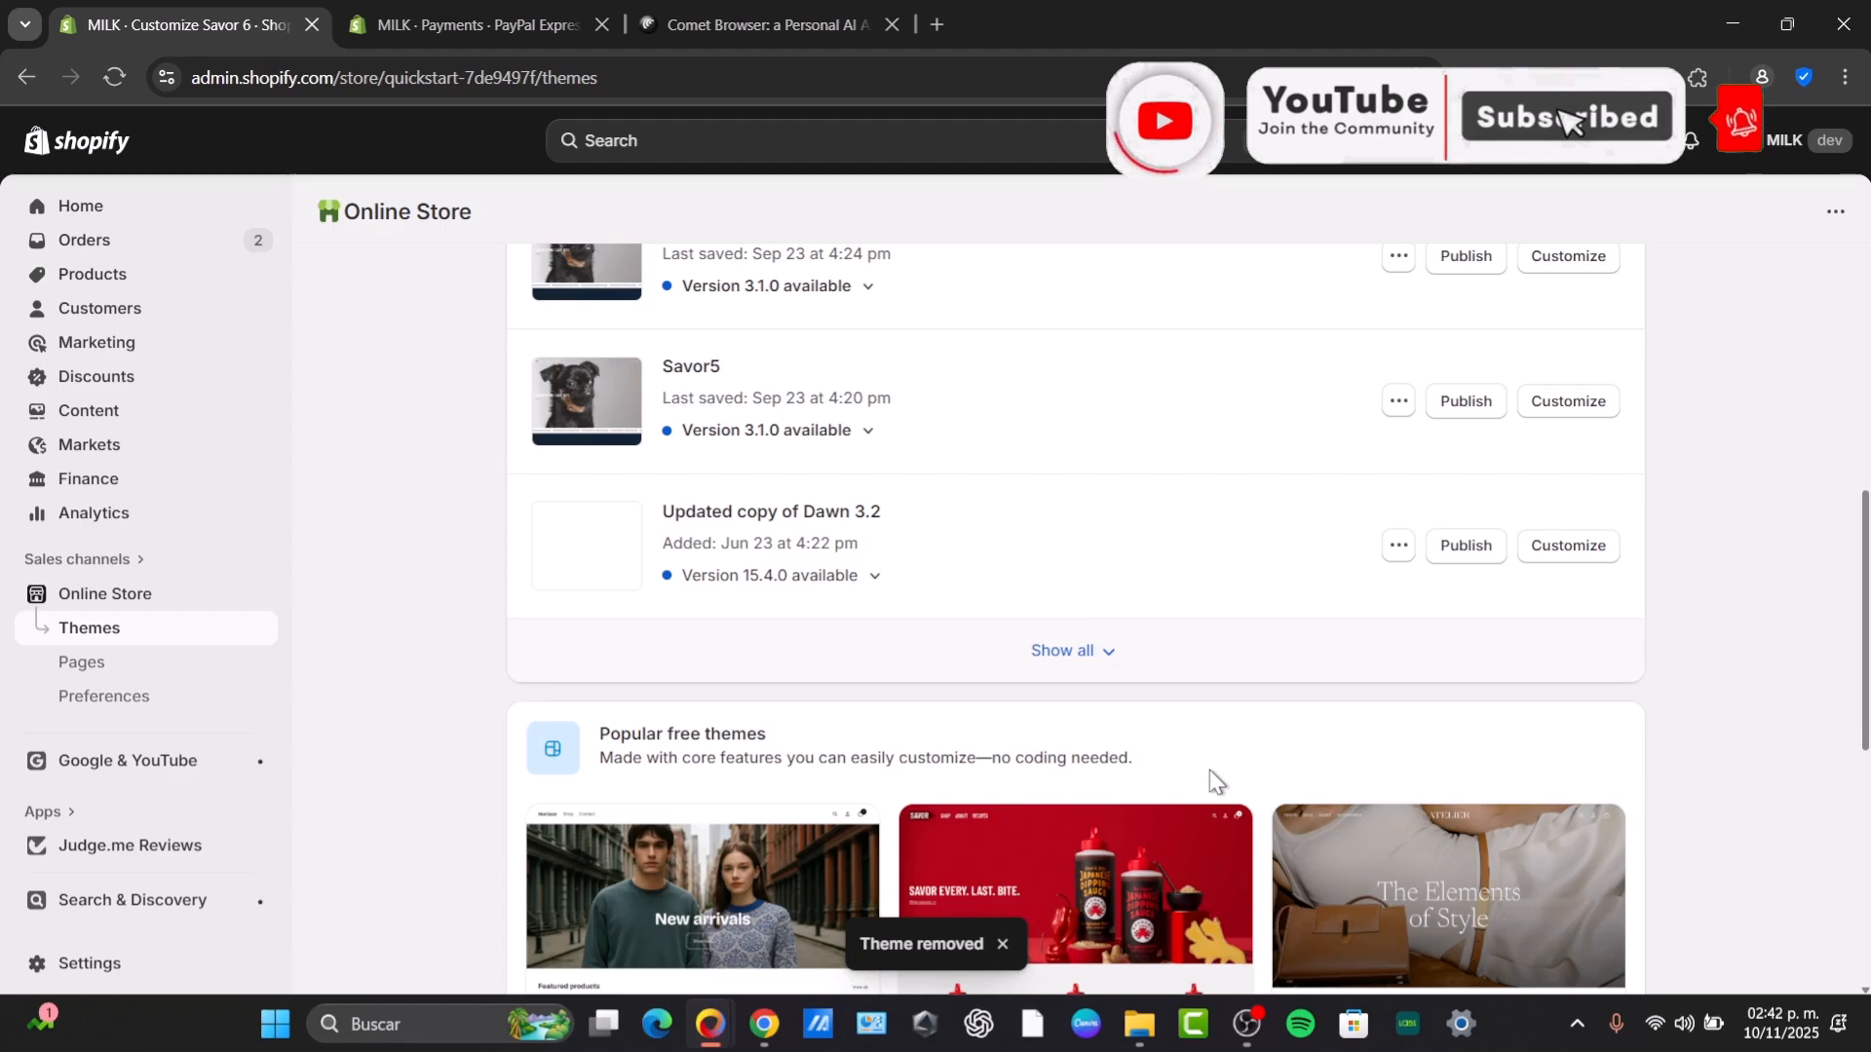
scroll(1216, 624, up, 5)
scroll(1305, 594, down, 2)
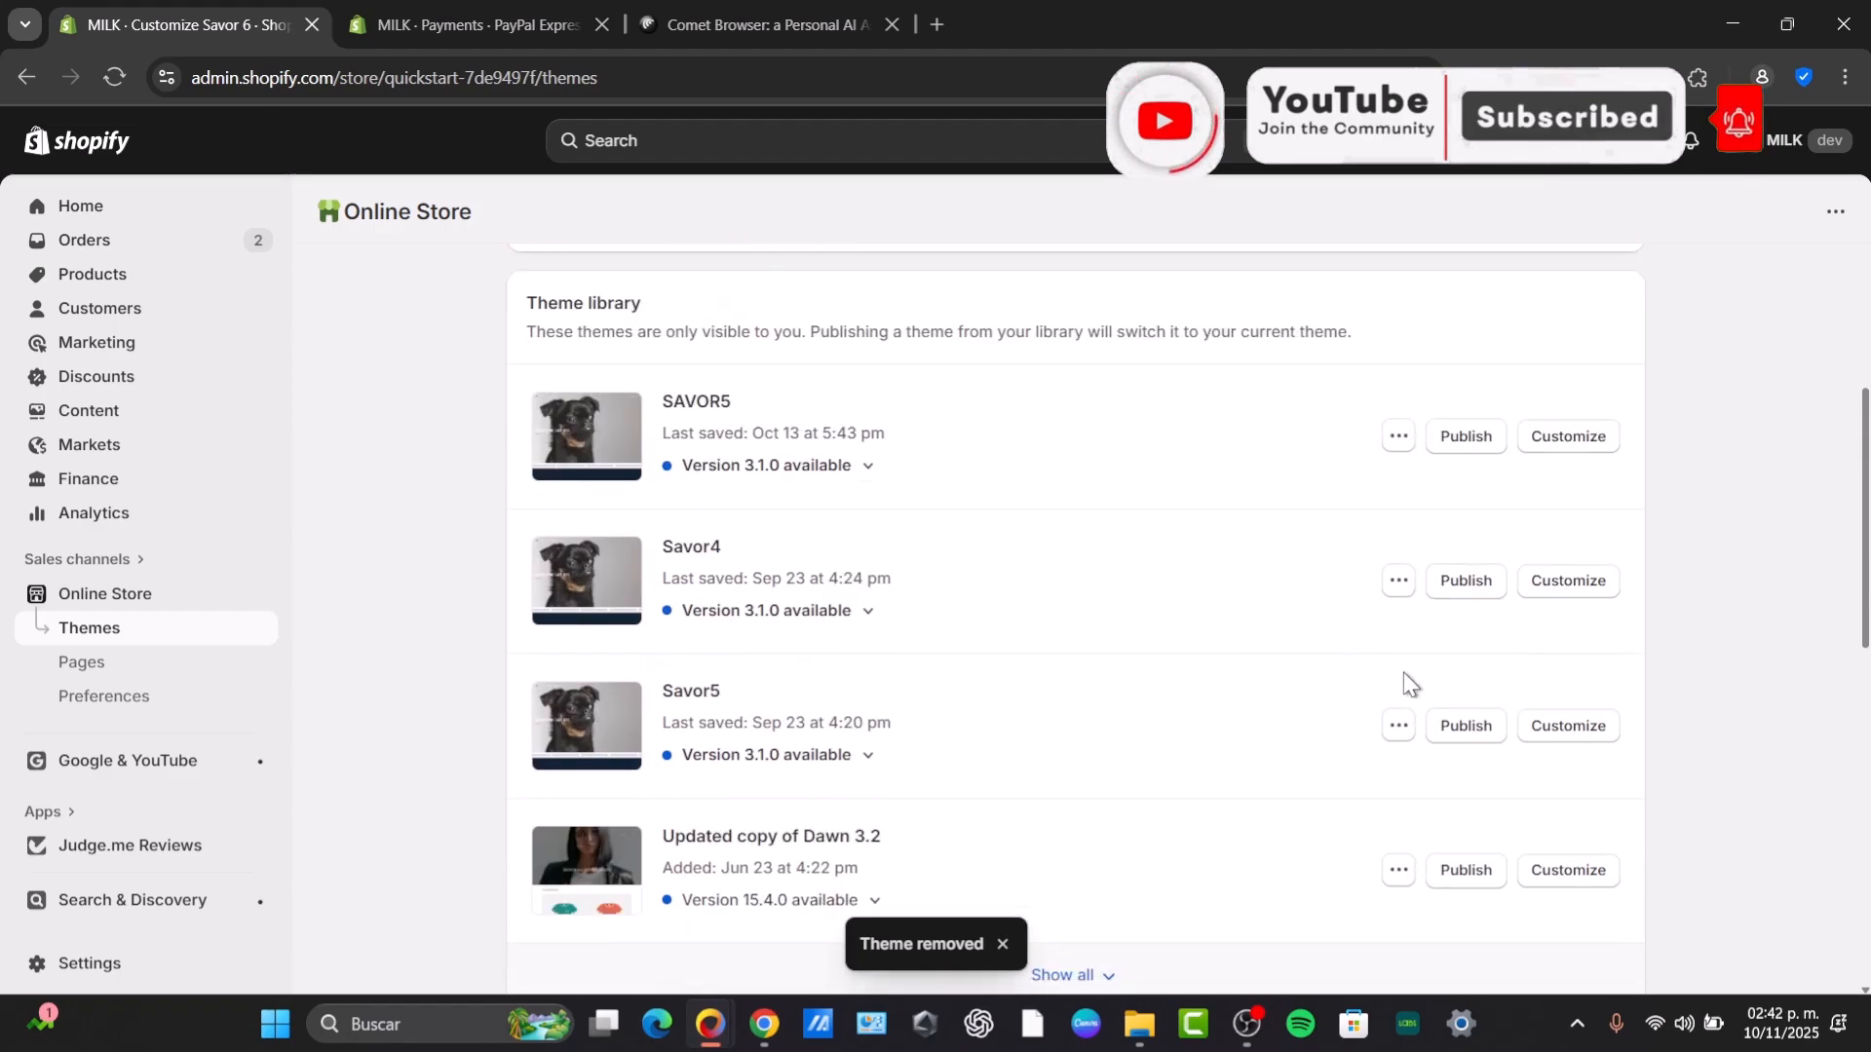
Remove the Updated copy of Dawn 3.2 theme from the library and confirm the removal.
click(1401, 882)
click(1319, 814)
click(1246, 620)
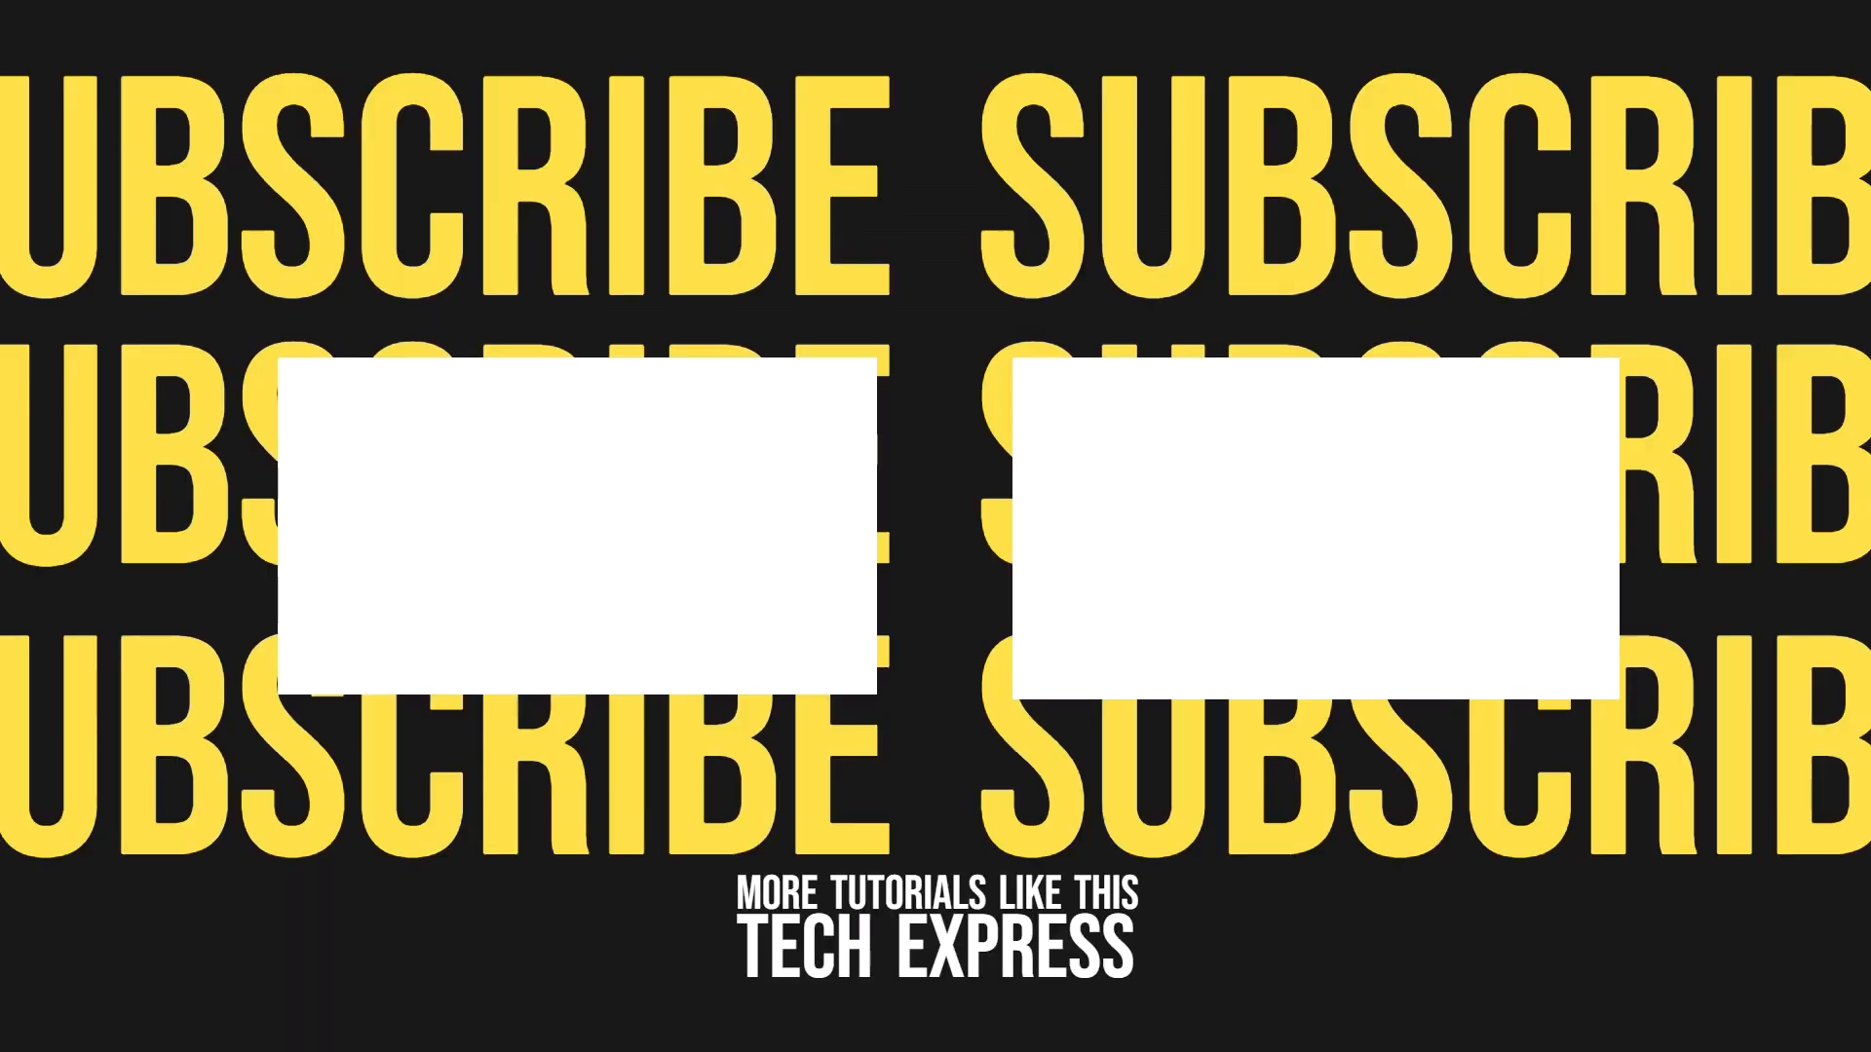